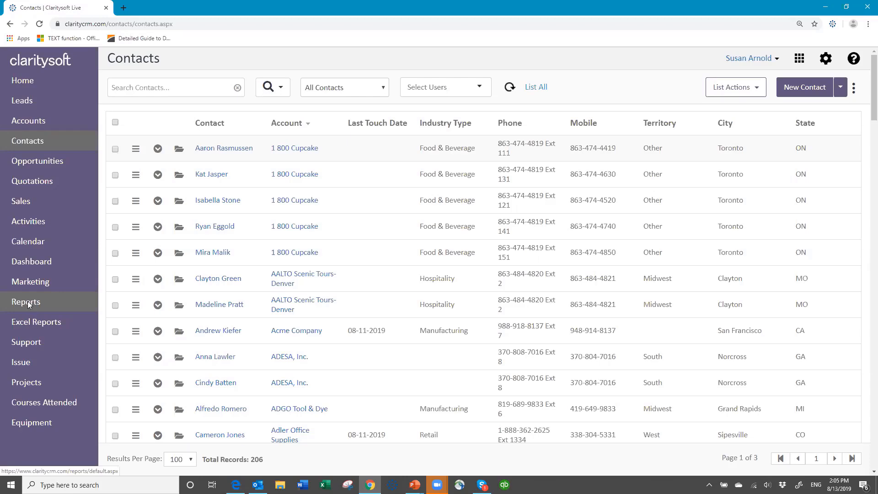
Browse the 37 reports in the Accounts, Activities, Contacts, Leads and Opportunities folders
left_click(27, 302)
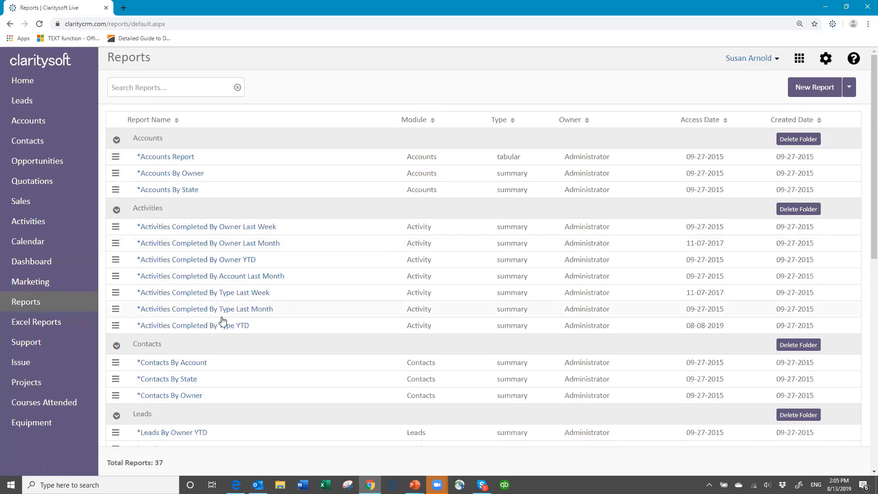
scroll(222, 318, "down", 3)
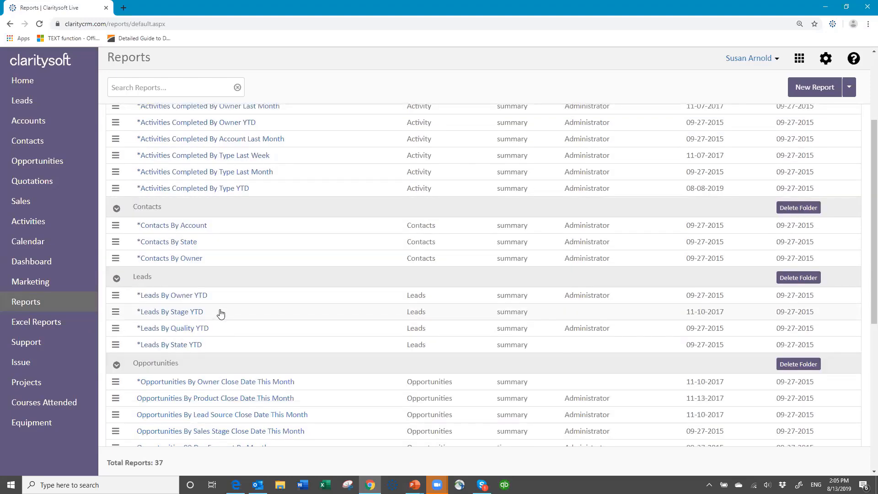
scroll(221, 314, "down", 3)
scroll(220, 313, "down", 3)
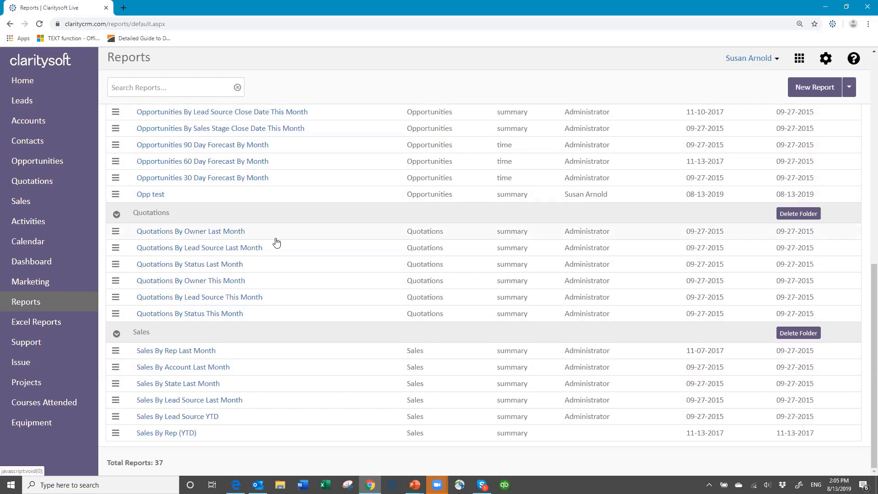
scroll(287, 228, "up", 6)
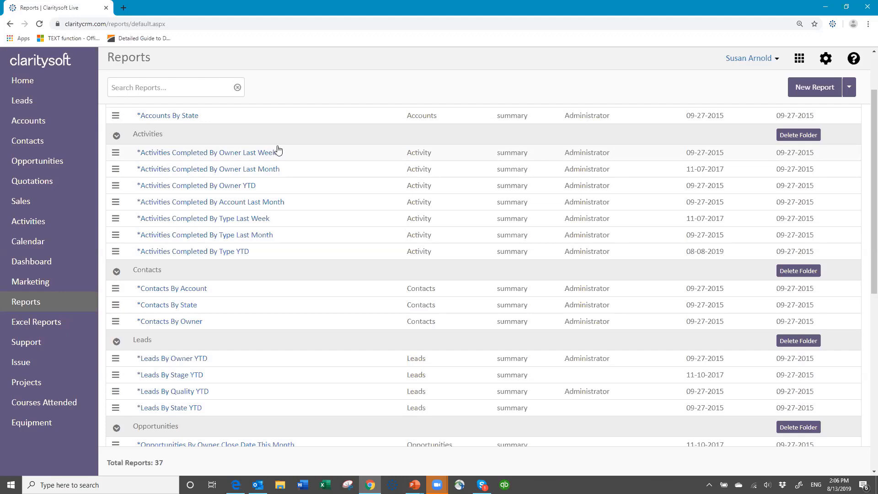
Open the Acme Company contact from the Contacts list and look over its details
left_click(33, 143)
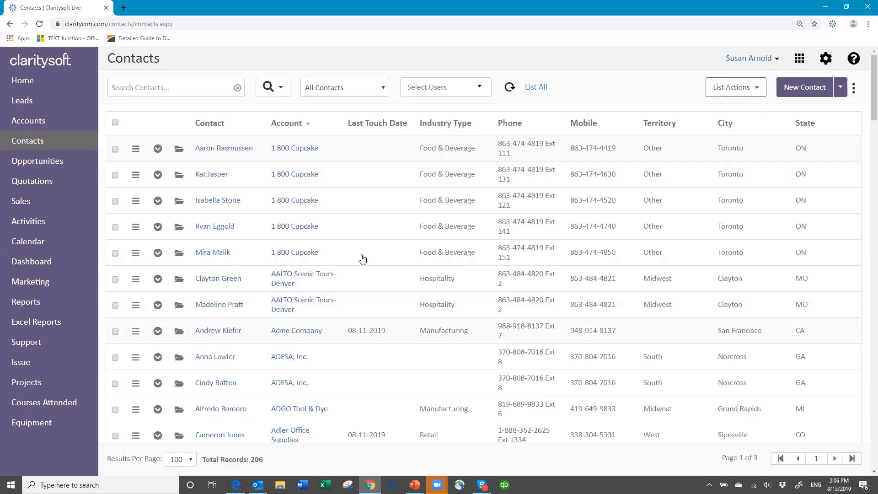
left_click(178, 332)
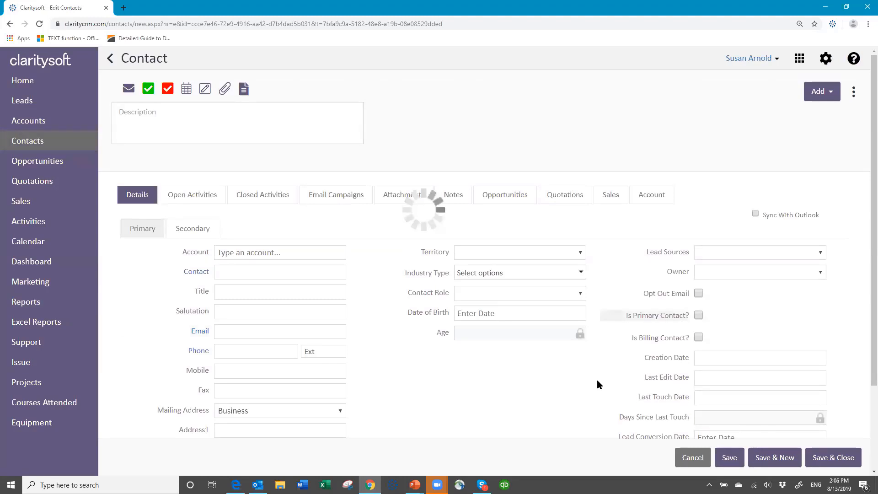
scroll(729, 343, "down", 2)
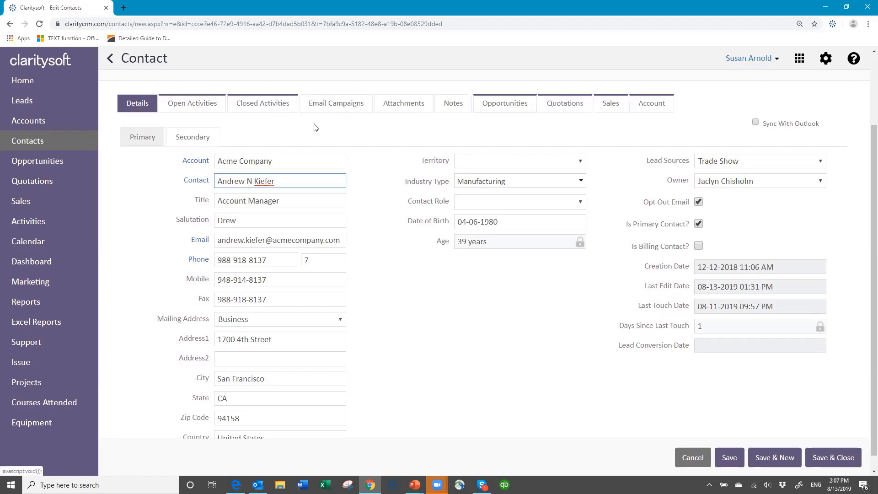
scroll(320, 134, "up", 1)
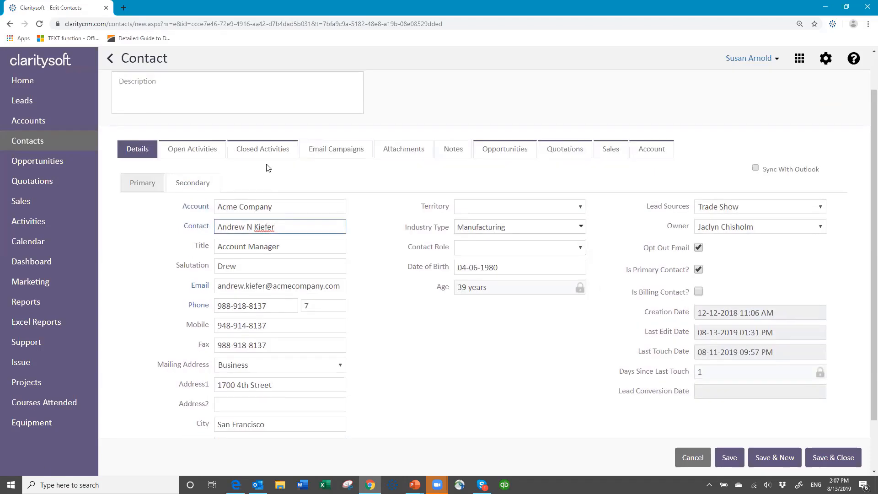
scroll(259, 196, "up", 1)
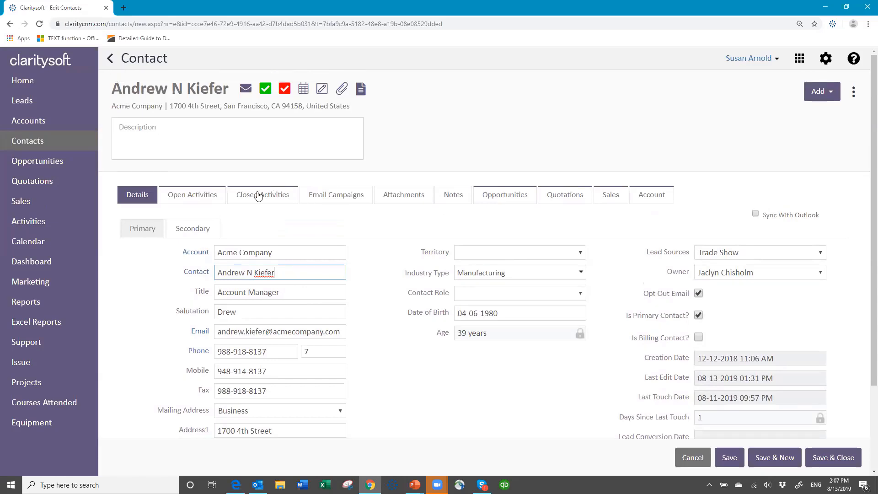
Log a Call activity with subject 'Phone call' and a short note, then save the contact
left_click(265, 88)
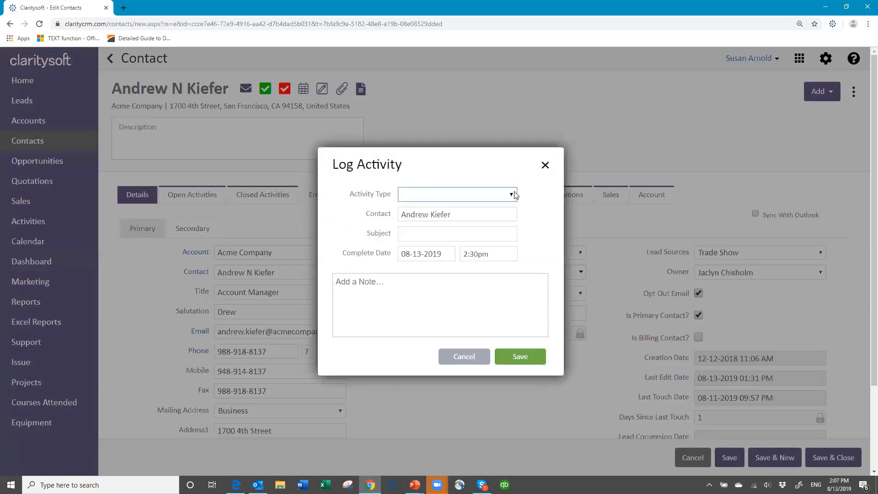
left_click(512, 195)
left_click(426, 224)
left_click(415, 231)
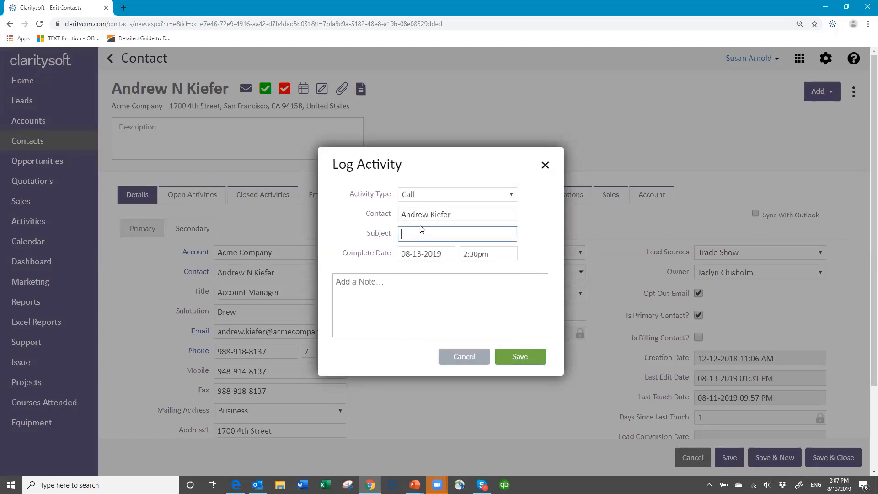
type("Phone call")
key("Tab")
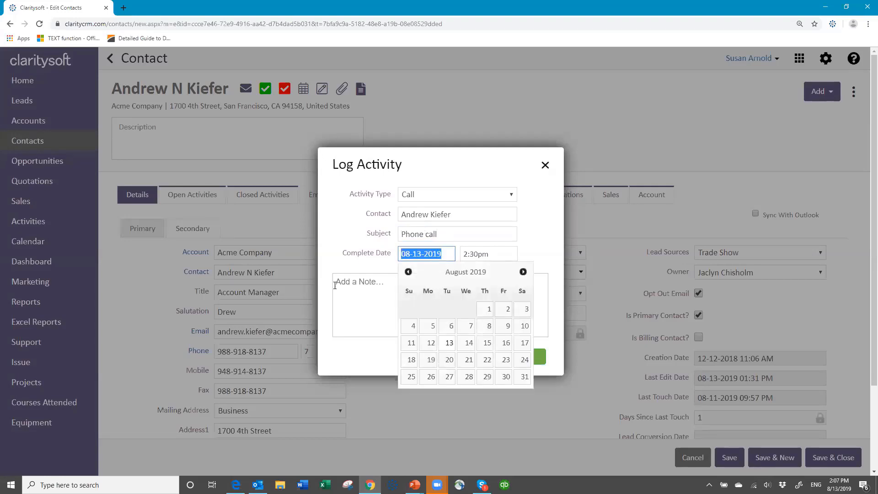
left_click(343, 284)
type("asdf kasjf ksajf a")
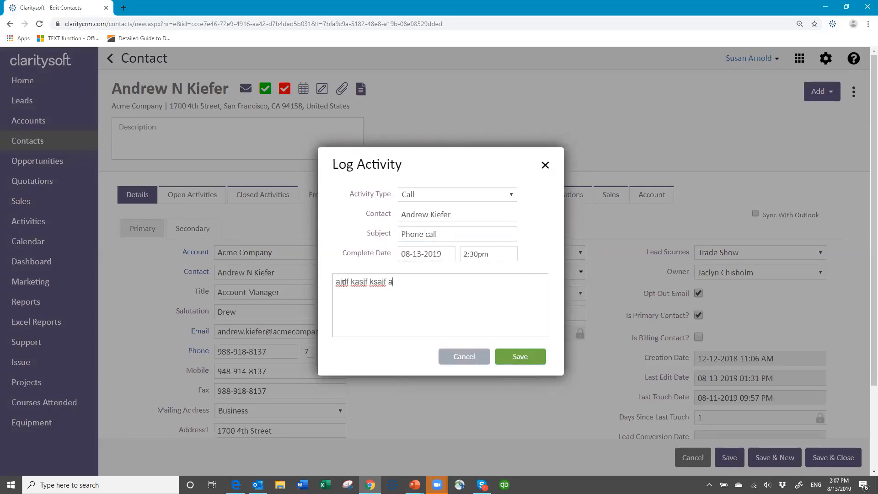
left_click(514, 359)
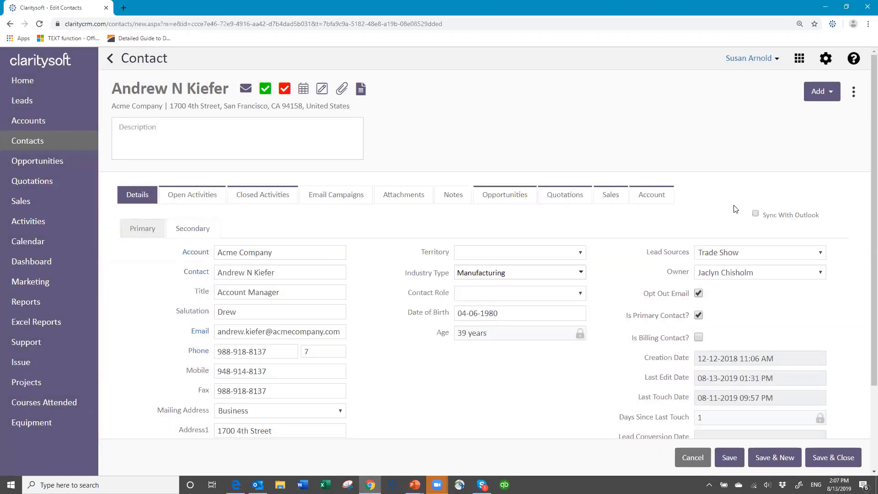
left_click(730, 461)
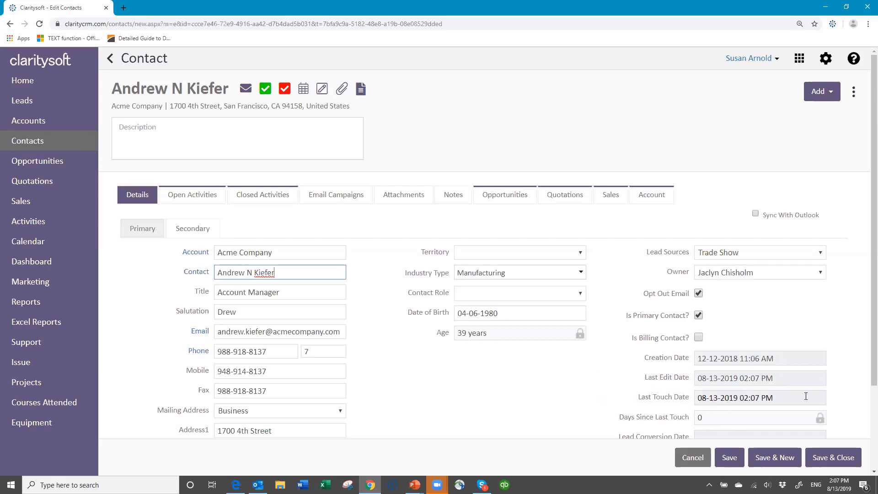
Cancel out of the Acme Company contact record and go back to Reports
left_click(691, 457)
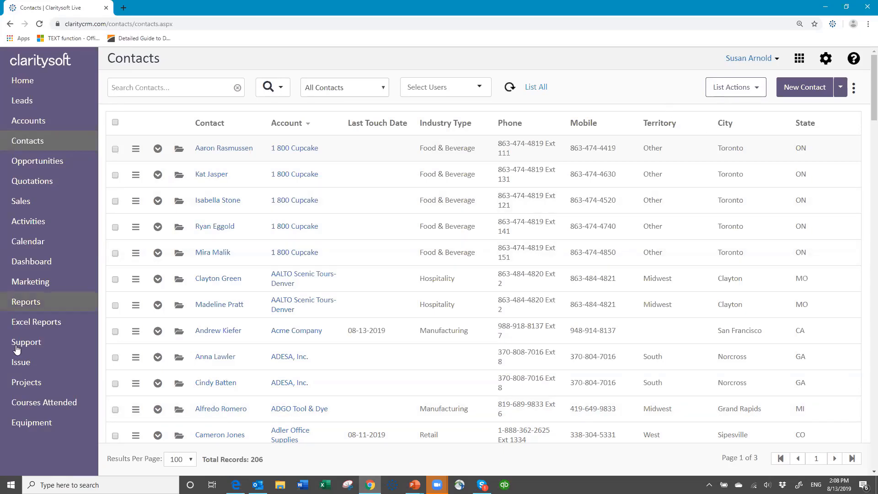
left_click(32, 302)
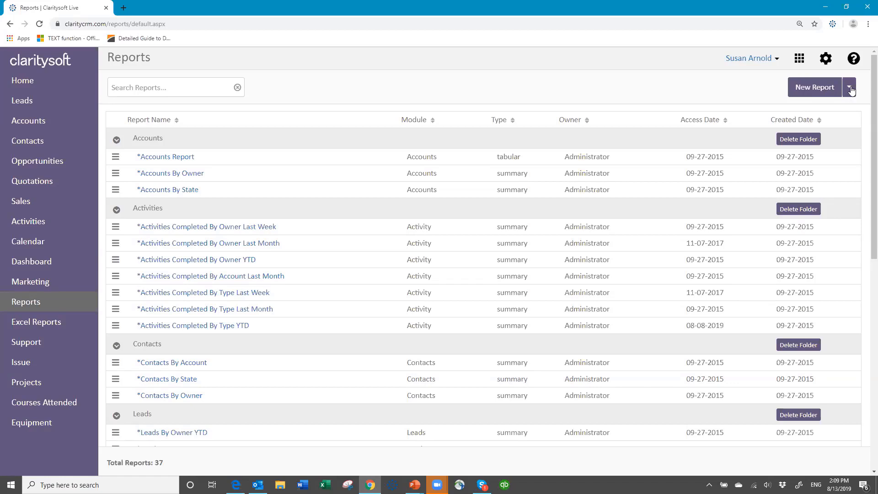
Create a report folder named with the user's first name plus 'Reports', and find it at the list's bottom
left_click(851, 90)
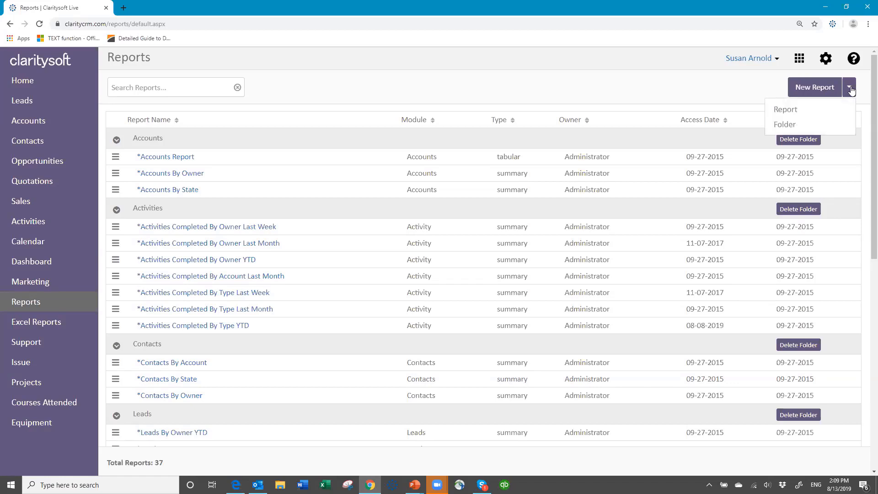
left_click(791, 128)
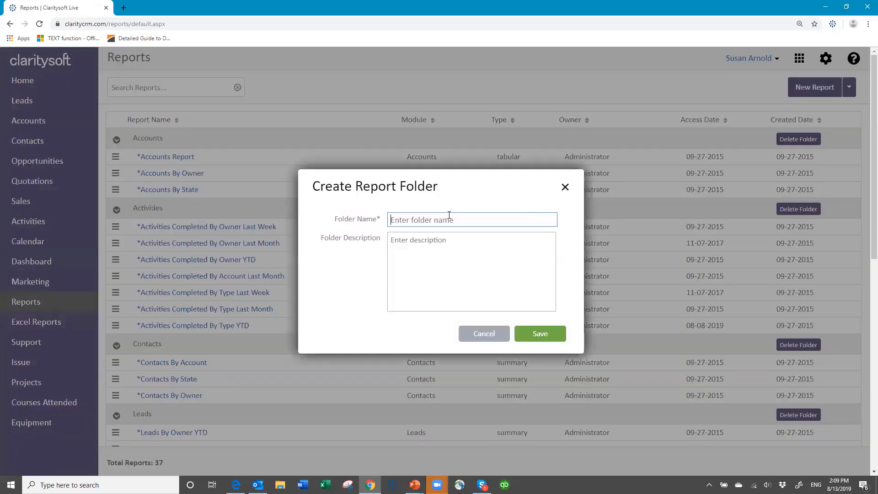
type("Susan Reports")
left_click(545, 336)
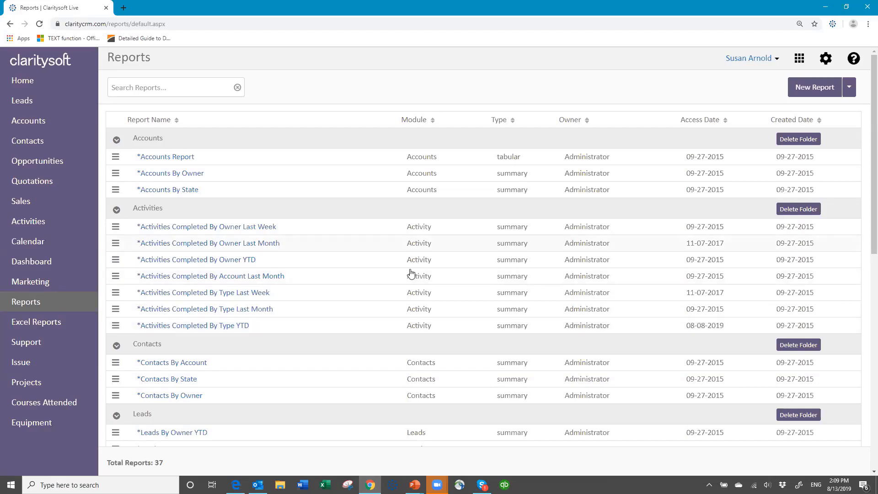
scroll(400, 278, "down", 2)
scroll(400, 277, "down", 9)
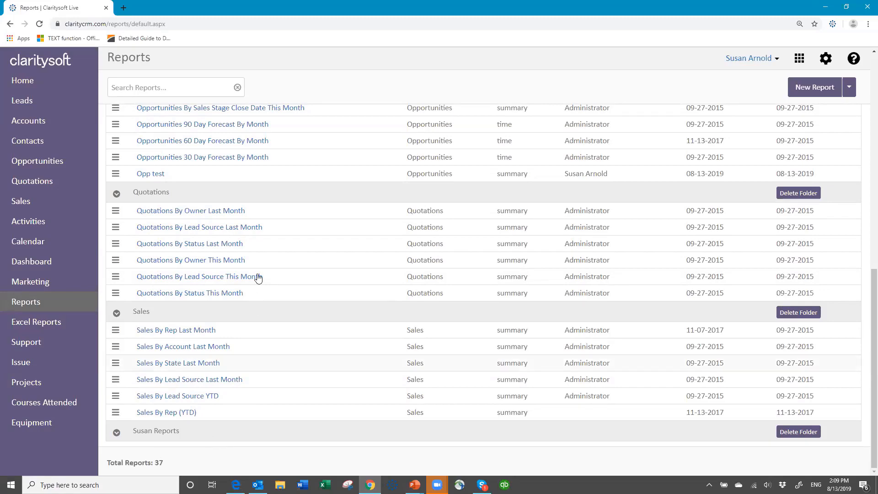
scroll(270, 273, "up", 12)
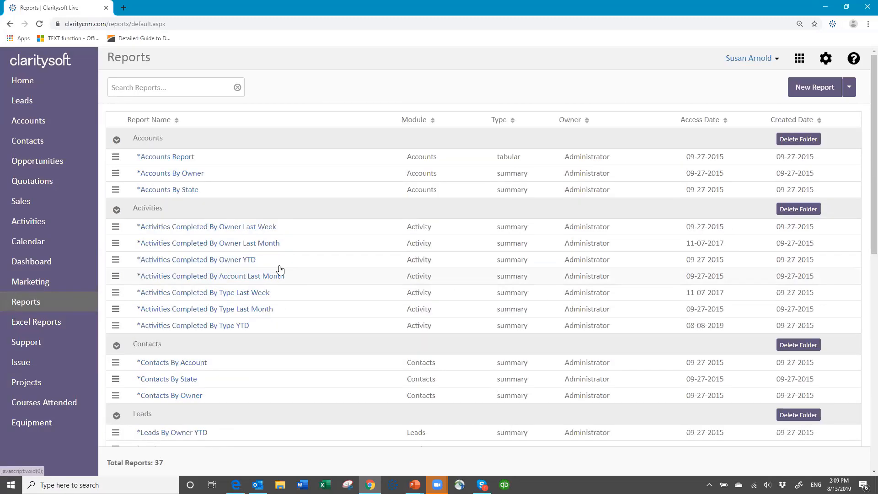
Start a new report and choose Contacts as its report module
left_click(809, 87)
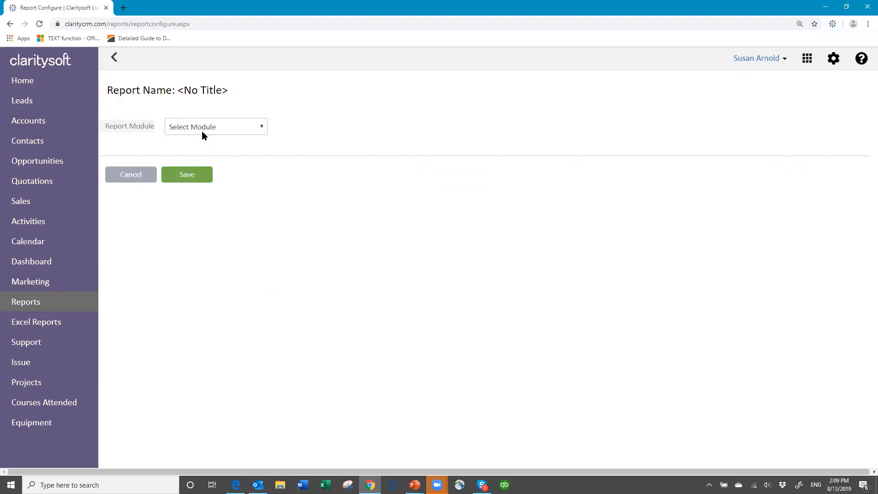
left_click(262, 128)
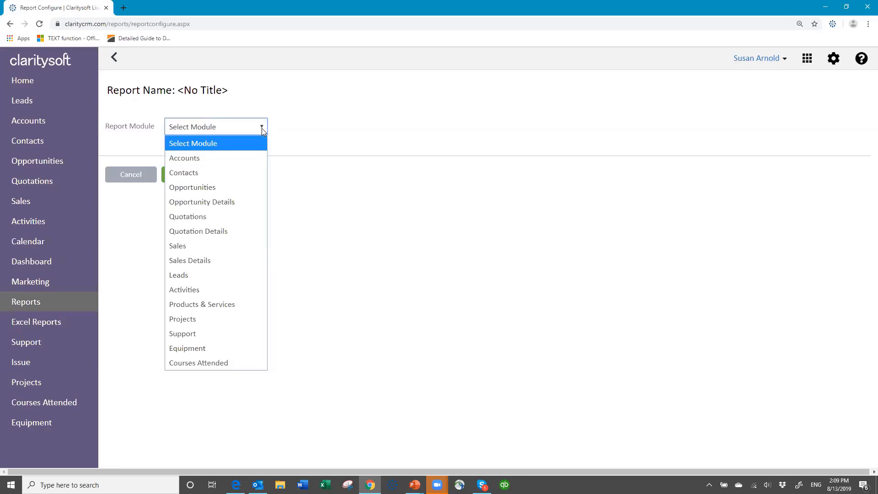
left_click(233, 173)
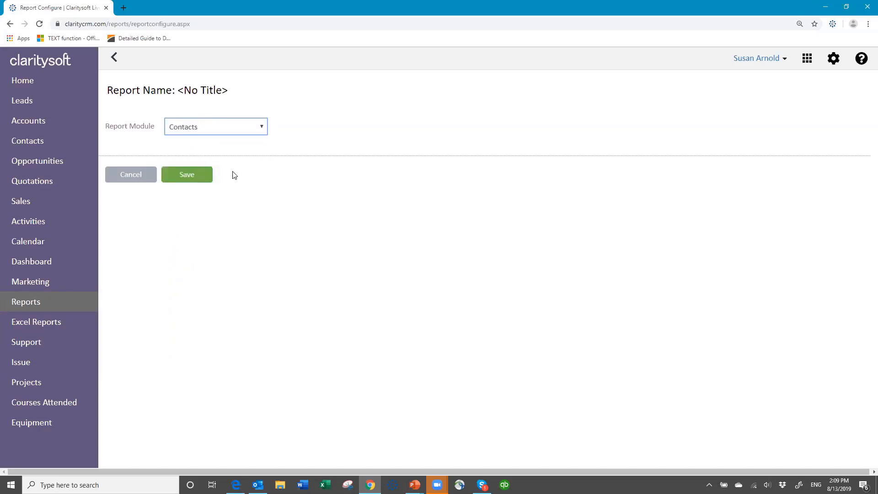
Confirm the Contacts module, choose Summary Report as the type, and move on to column selection
left_click(188, 179)
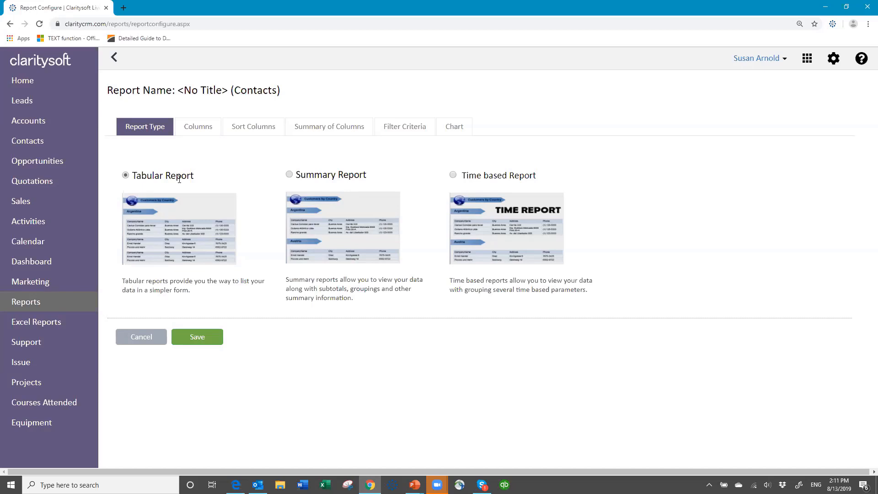
left_click(289, 175)
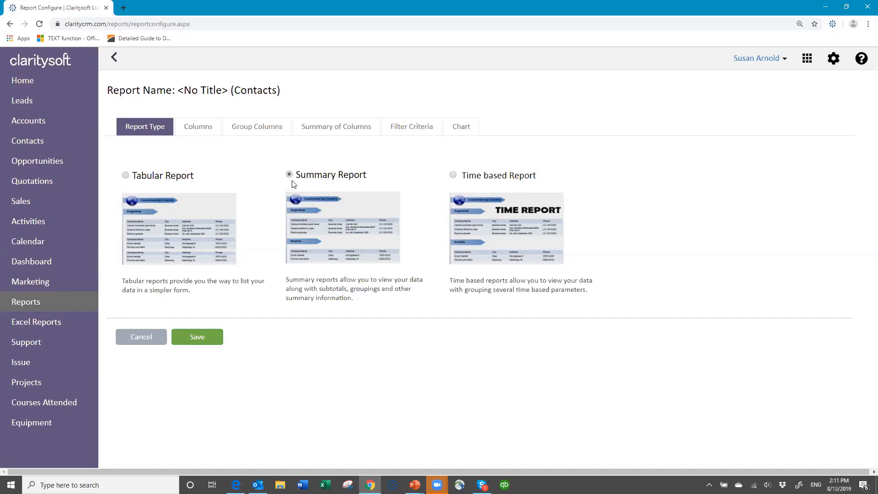
left_click(209, 133)
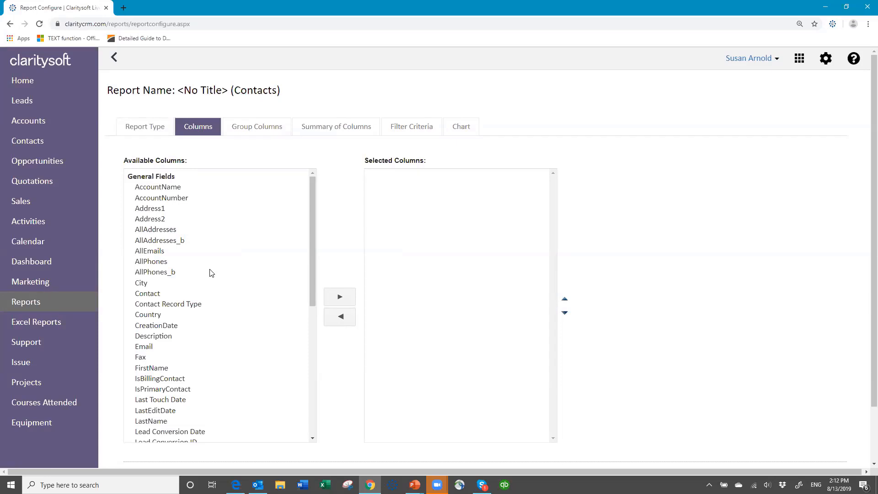
Add AccountName, then Contact, Email, Phone, Mobile and Industry Type to the Selected Columns
left_click(165, 189)
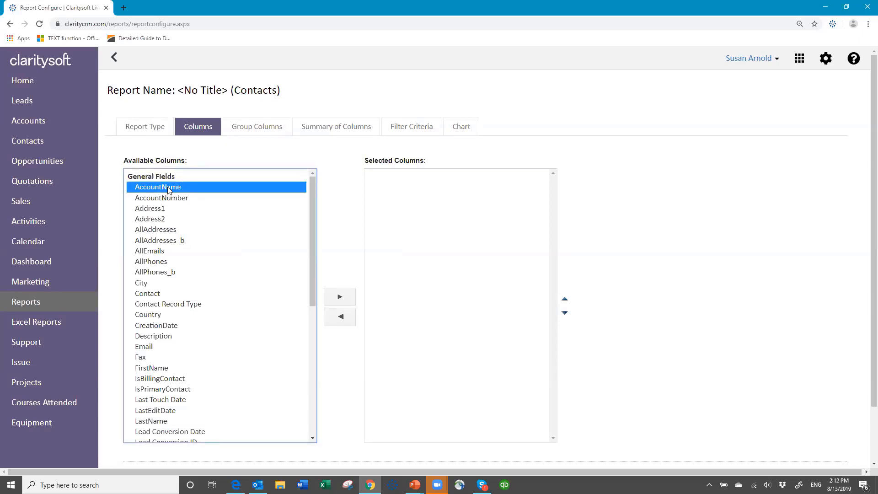
left_click(340, 298)
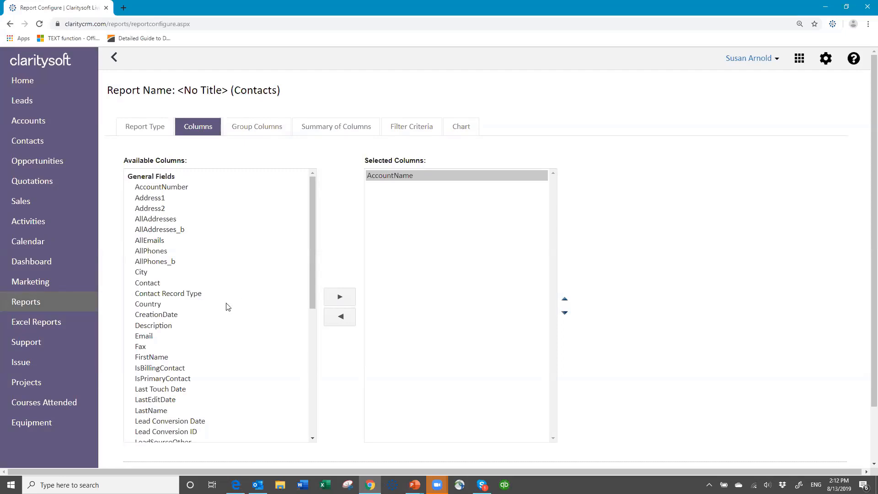
left_click(154, 284)
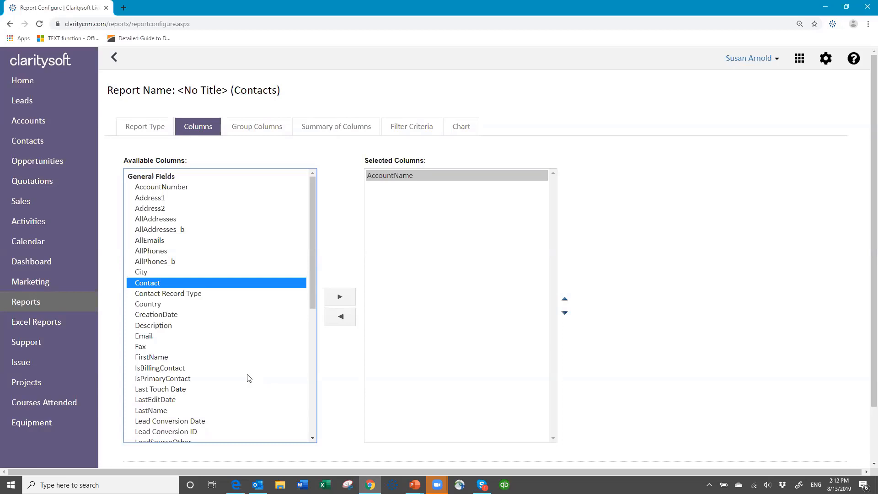
left_click(145, 338, "ctrl")
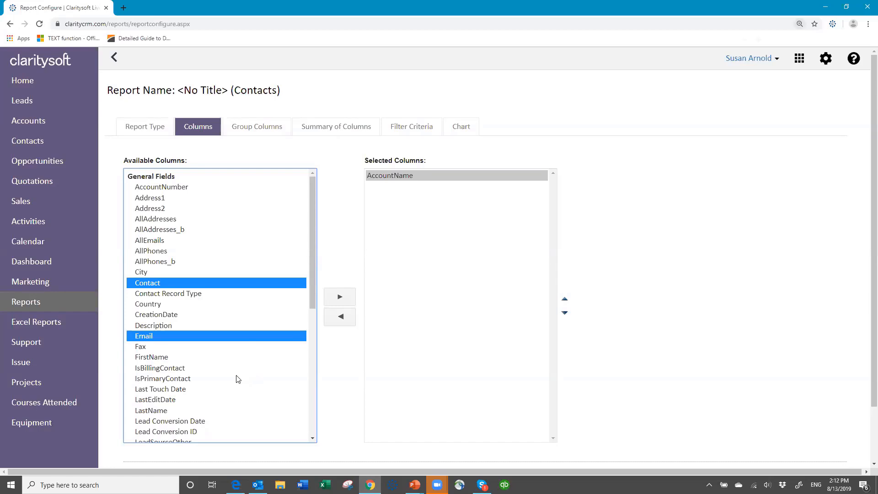
key("ctrl+minus")
key("ctrl+minus")
key("ctrl+minus")
key("ctrl+plus")
key("ctrl+plus")
key("ctrl+plus")
scroll(255, 368, "down", 3)
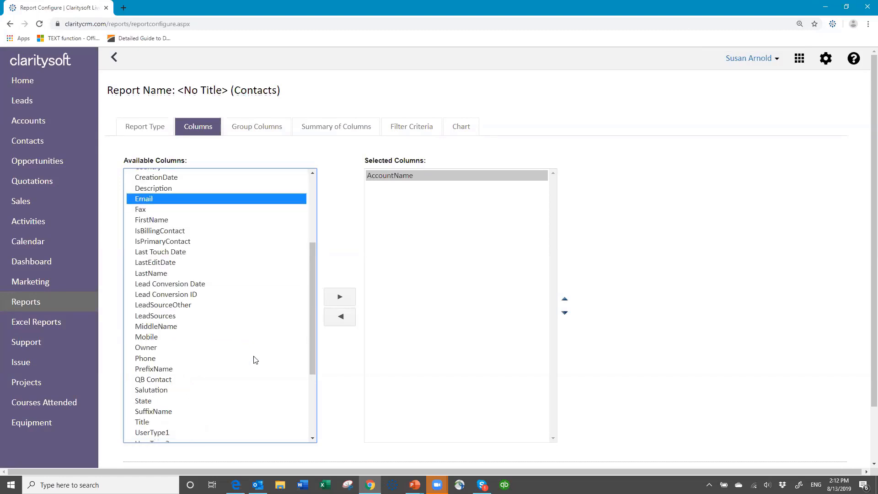
left_click(241, 359, "ctrl")
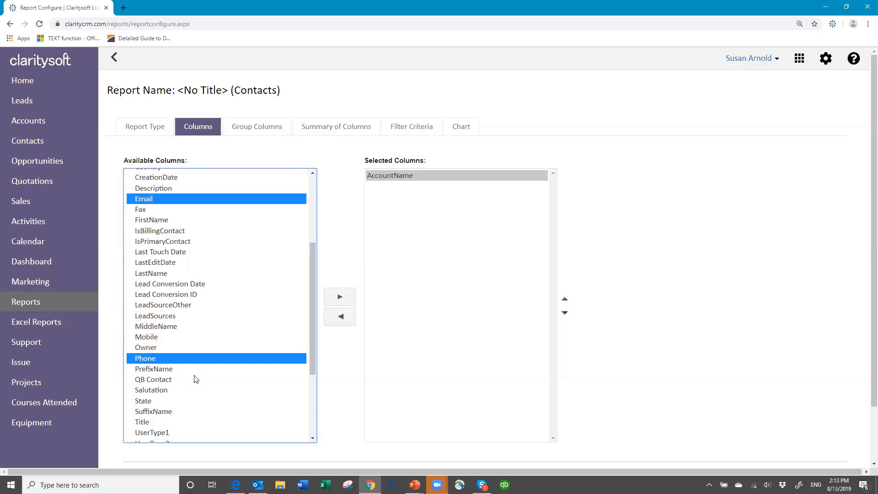
left_click(148, 339, "ctrl")
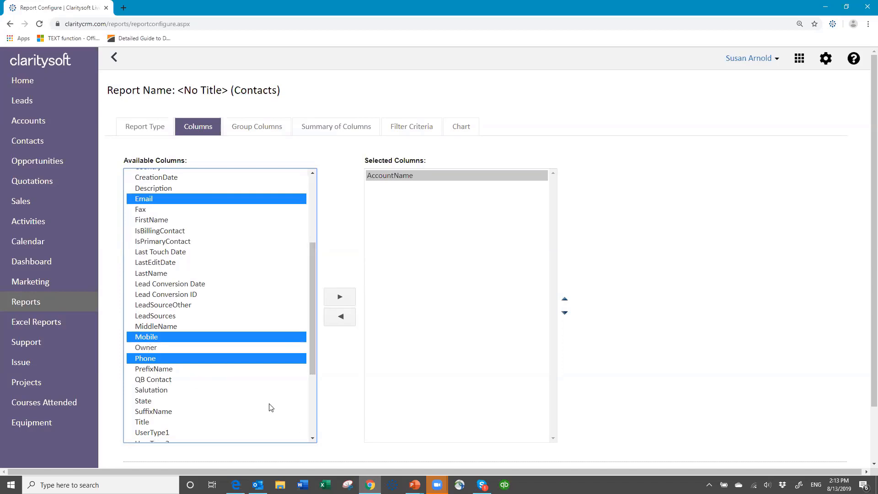
scroll(271, 407, "down", 1)
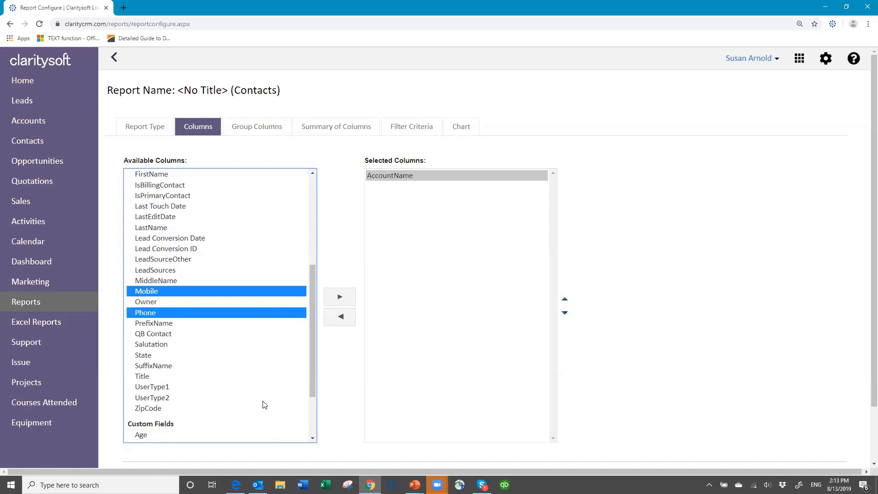
scroll(259, 402, "down", 2)
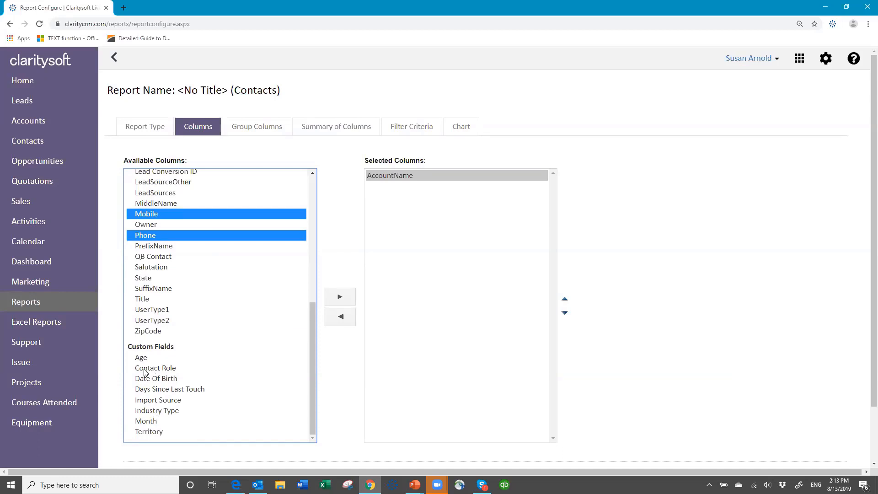
left_click(163, 411, "ctrl")
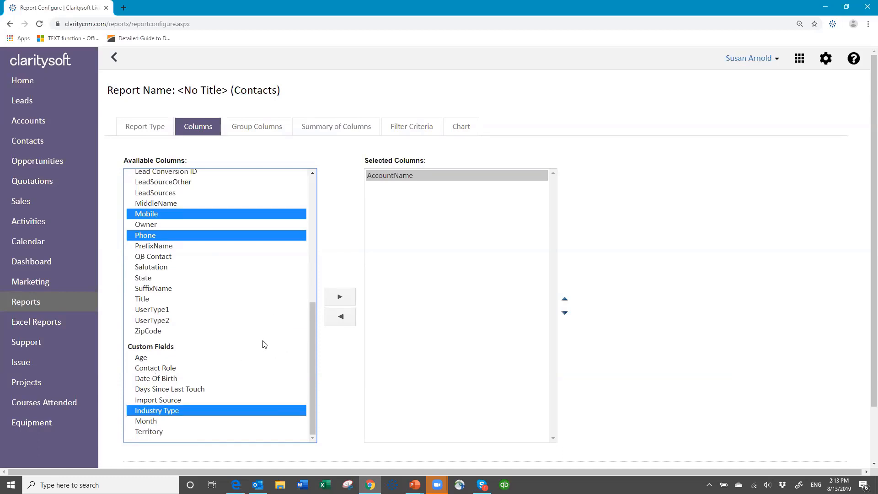
scroll(276, 329, "up", 3)
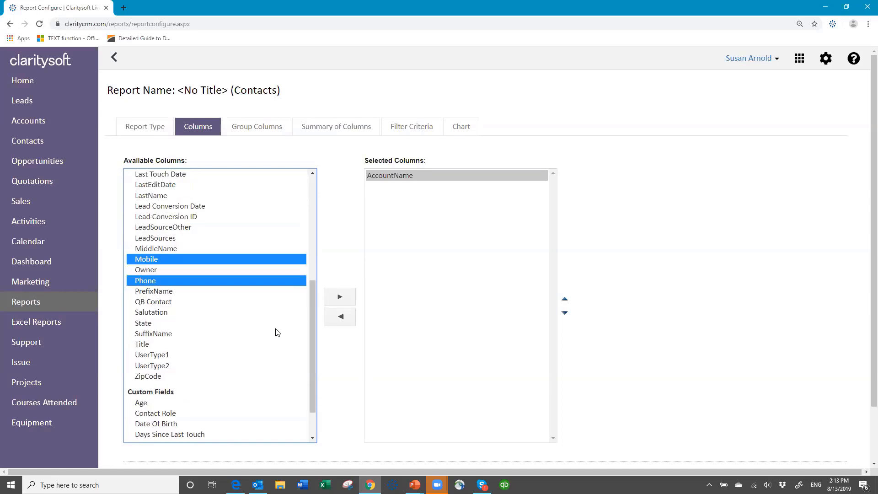
scroll(277, 328, "up", 2)
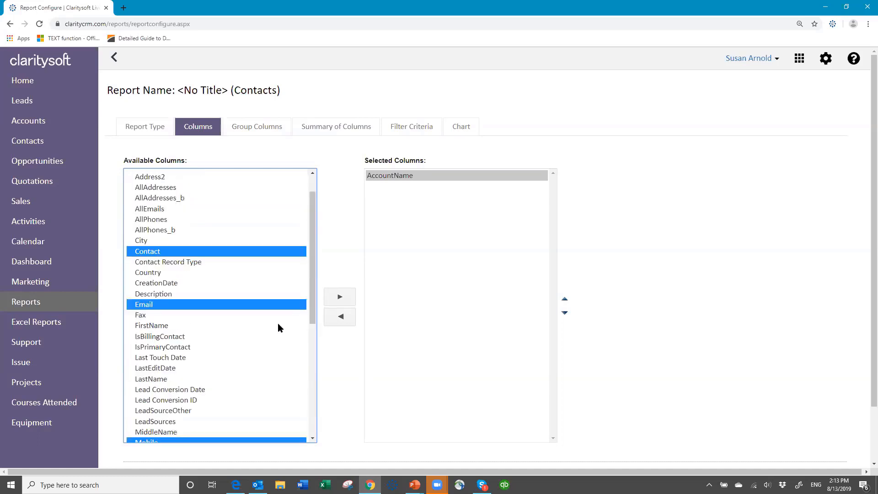
left_click(341, 298)
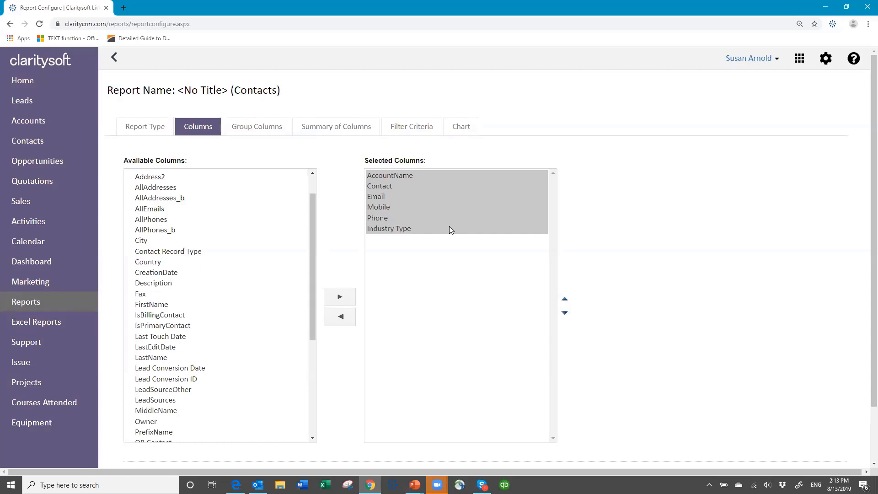
Move Industry Type up three places to follow Contact, and move Phone above Mobile
left_click(387, 208)
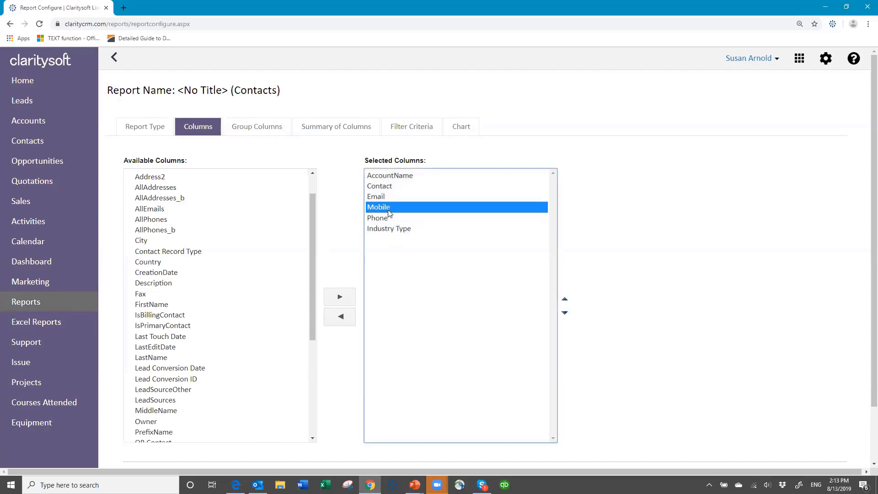
left_click(394, 230)
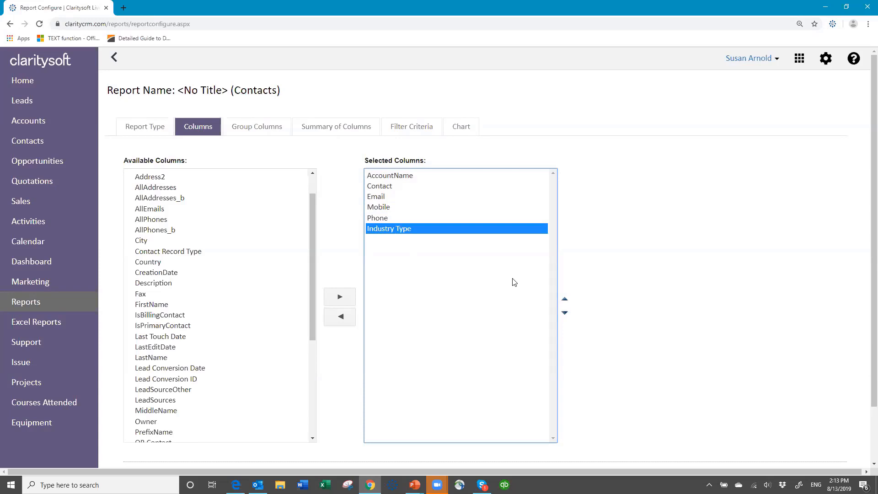
left_click(565, 301)
left_click(565, 301)
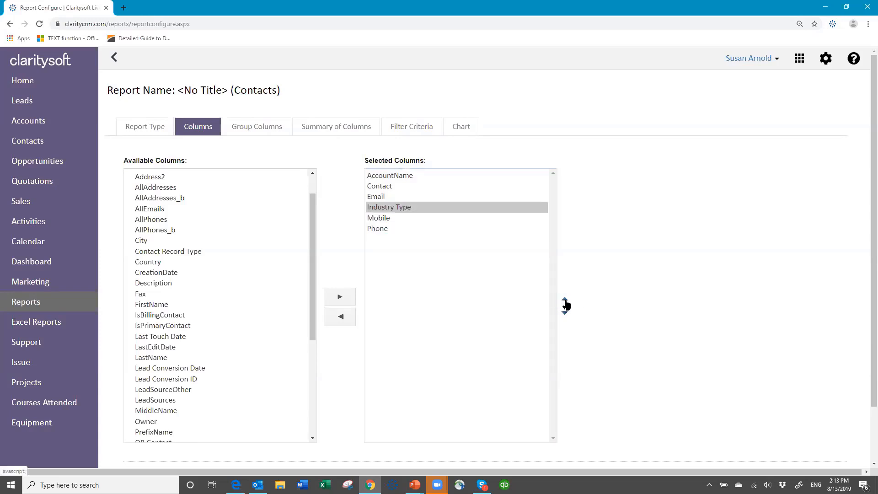
left_click(566, 302)
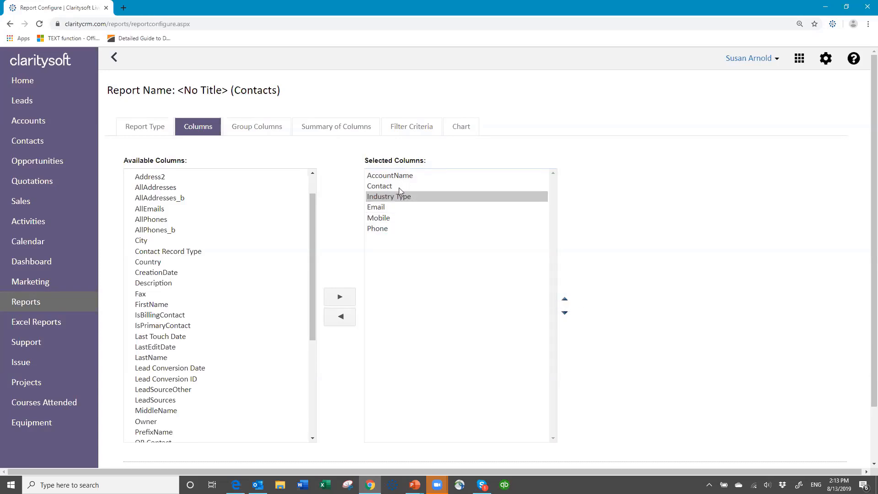
left_click(383, 230)
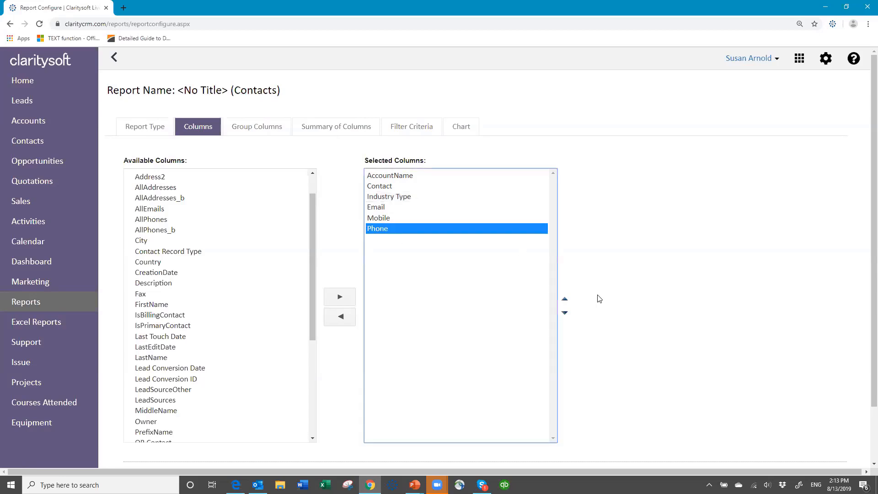
left_click(566, 300)
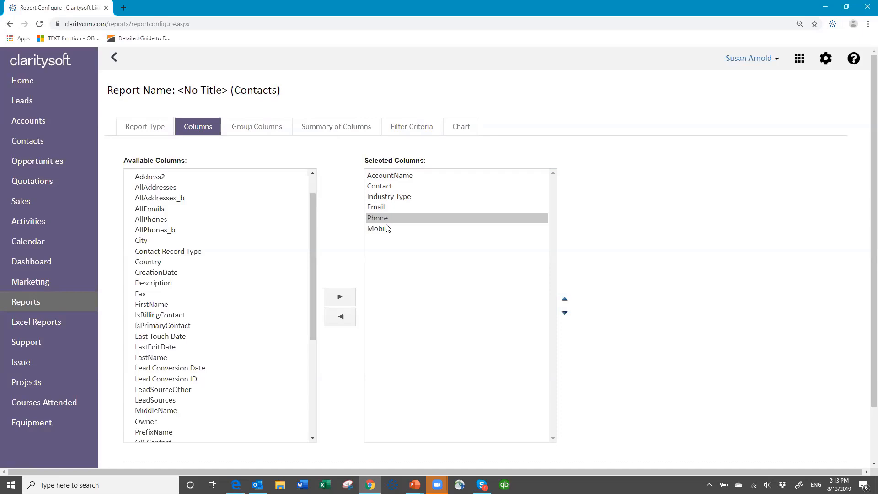
left_click(268, 130)
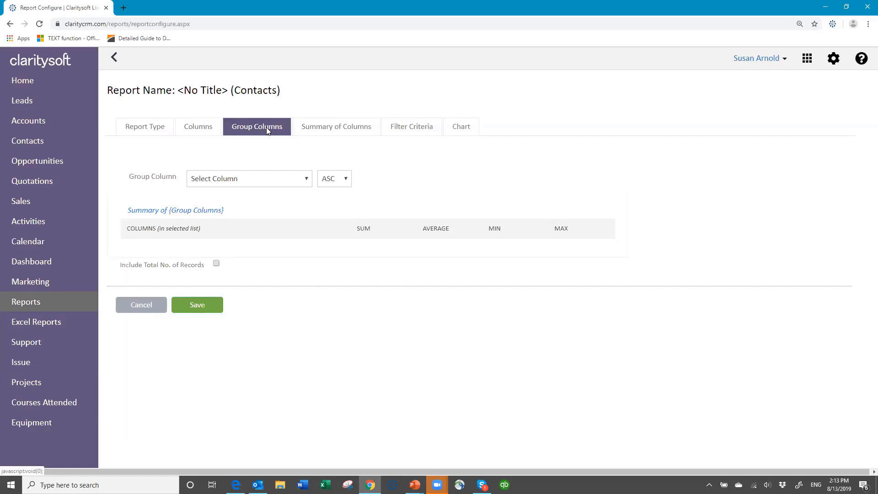
Add Owner as a seventh column and move it to the top, ahead of AccountName
left_click(205, 133)
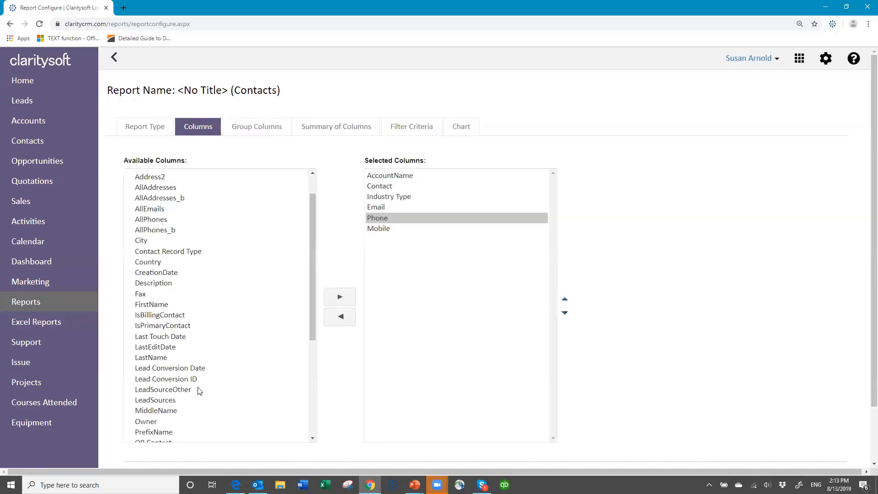
left_click(148, 422)
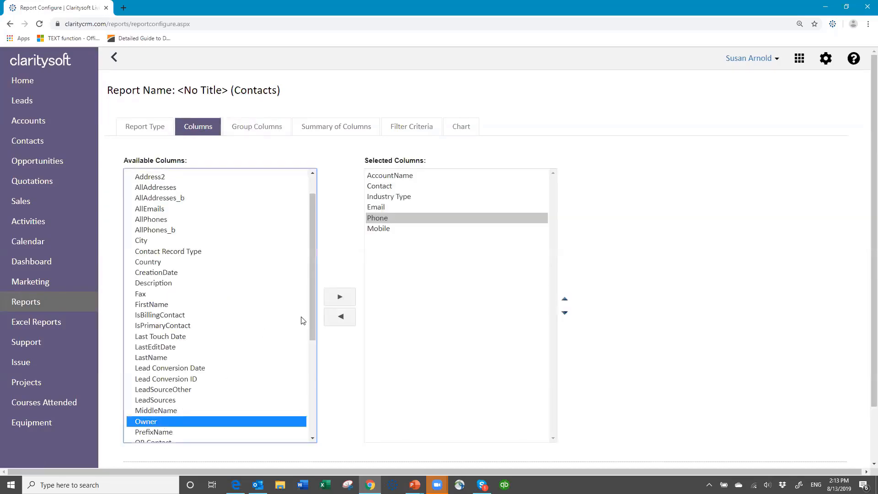
left_click(339, 298)
left_click(441, 239)
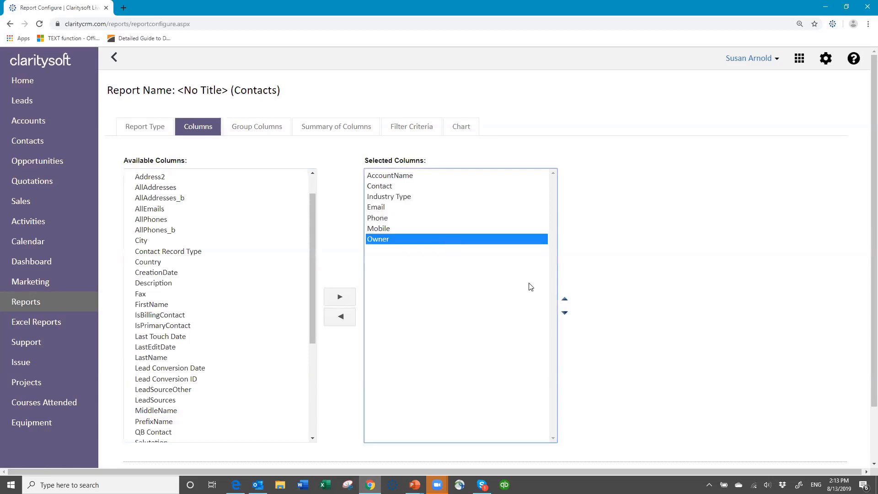
left_click(566, 300)
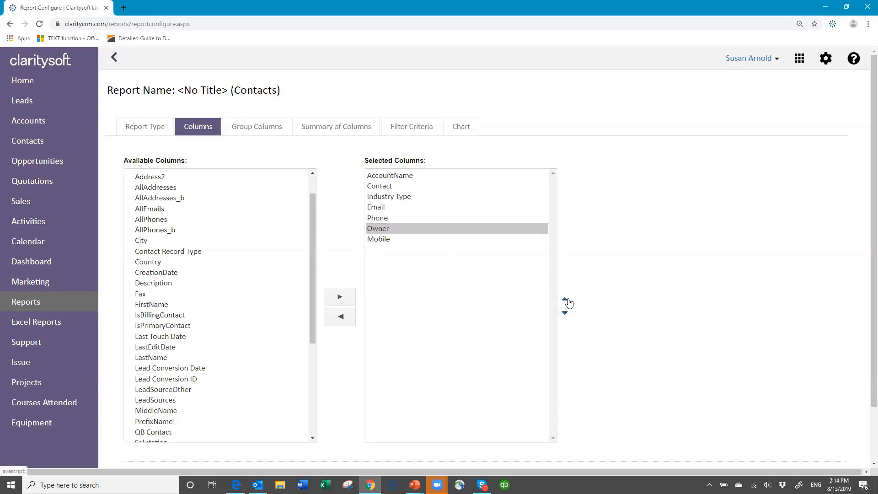
left_click(566, 300)
left_click(566, 301)
left_click(565, 300)
left_click(566, 300)
left_click(566, 300)
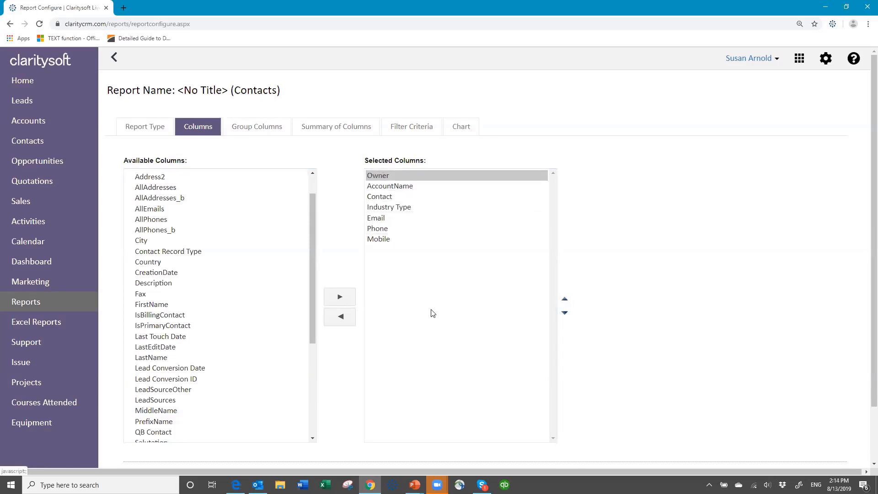
Group the report by Owner with Include Total No. of Records ticked, then open Summary of Columns
left_click(257, 130)
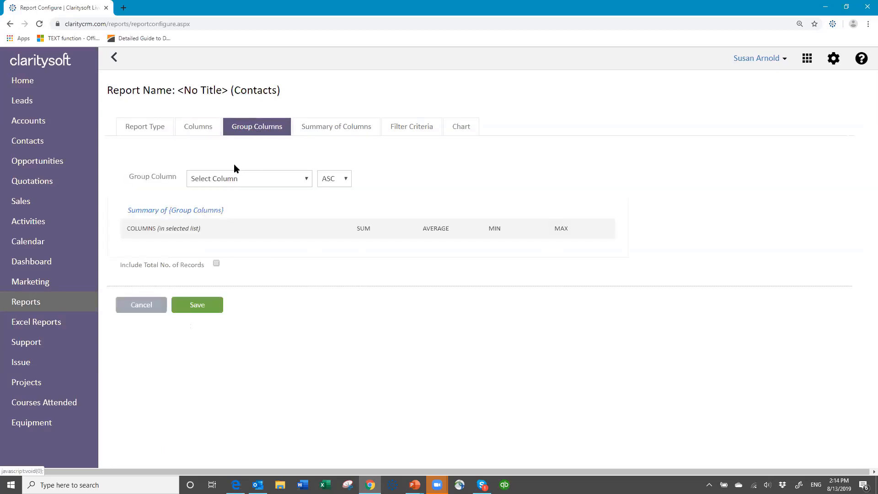
left_click(307, 179)
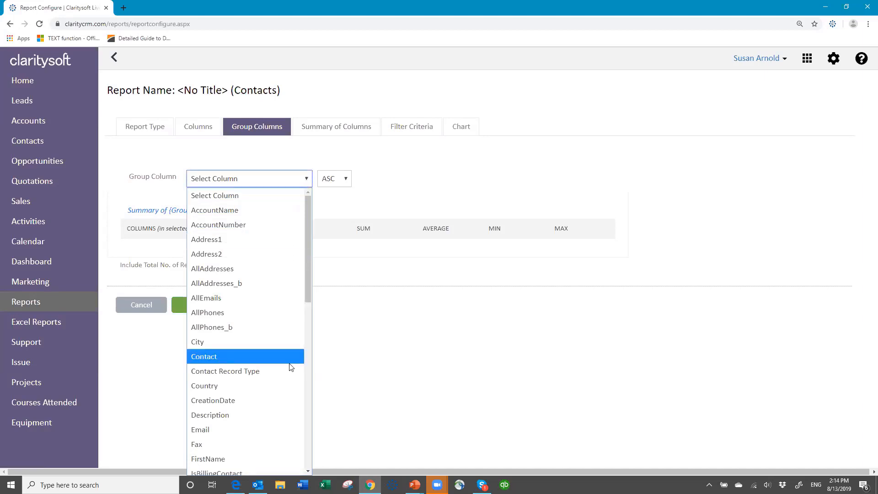
scroll(287, 364, "down", 2)
scroll(280, 363, "down", 4)
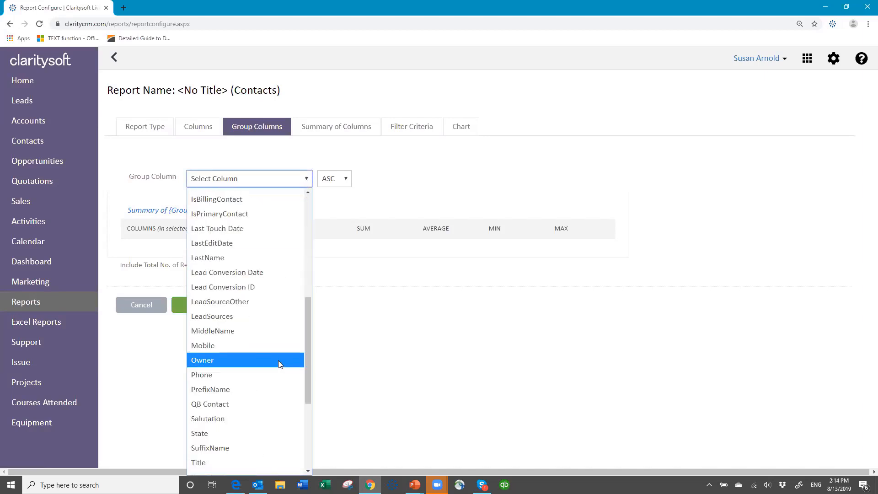
left_click(211, 361)
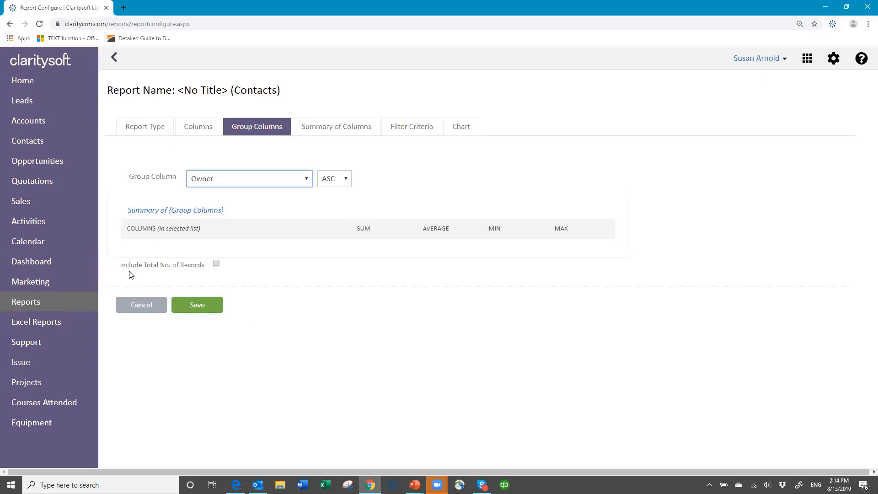
left_click(216, 265)
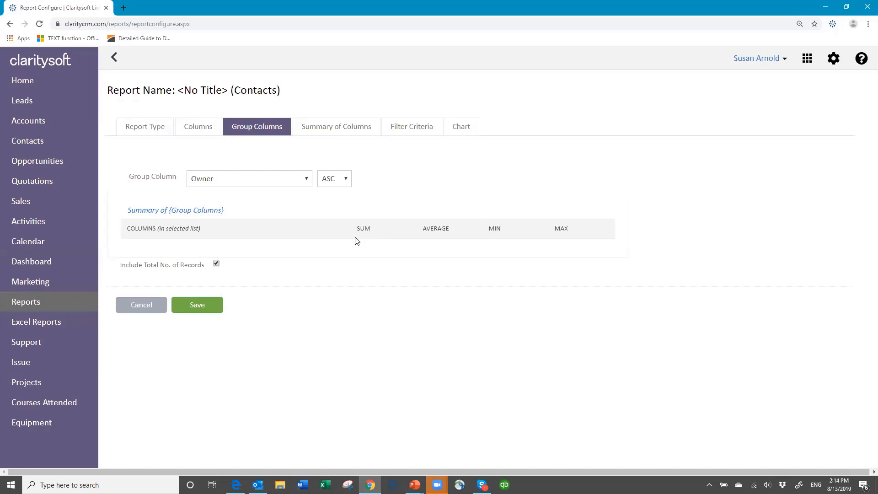
left_click(343, 130)
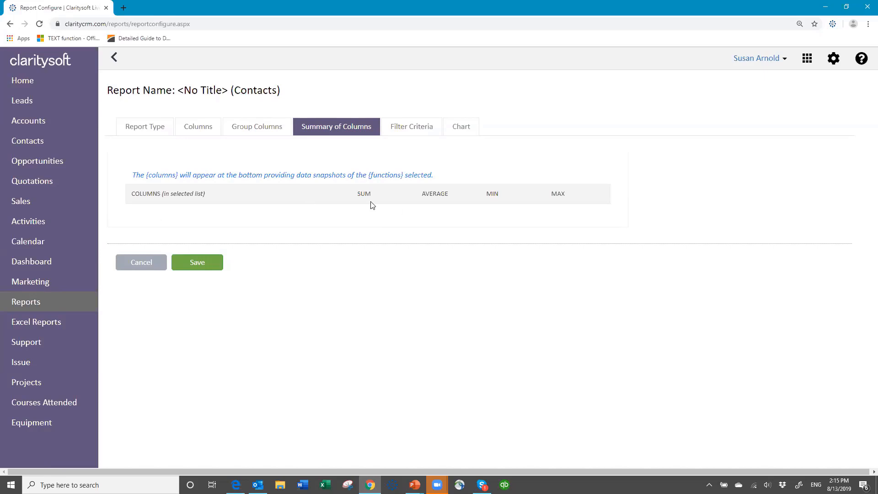
Switch the report setup to its Filter Criteria step
left_click(411, 130)
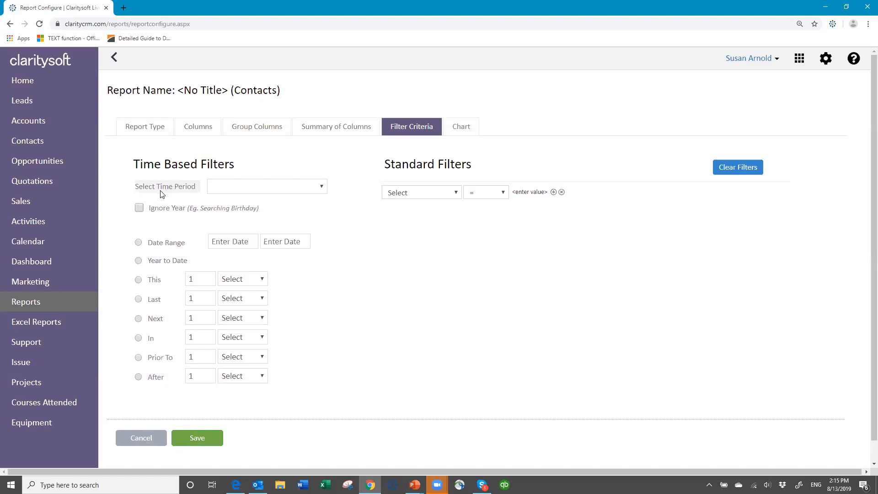
Base the report's time-period filter on Last Touch Date
left_click(325, 188)
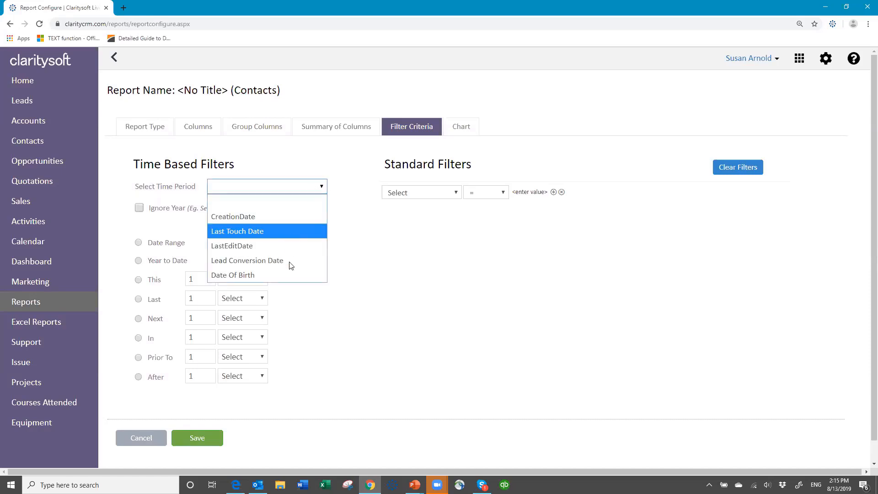
left_click(278, 232)
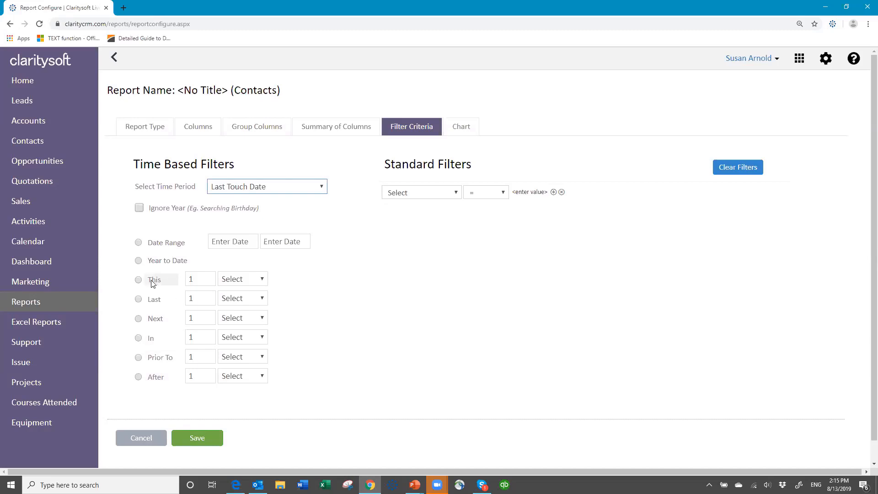
left_click(264, 279)
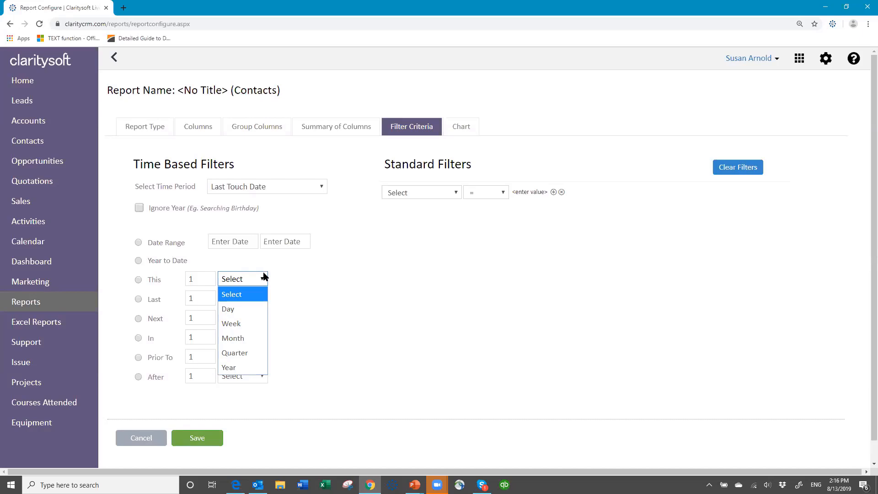
left_click(124, 305)
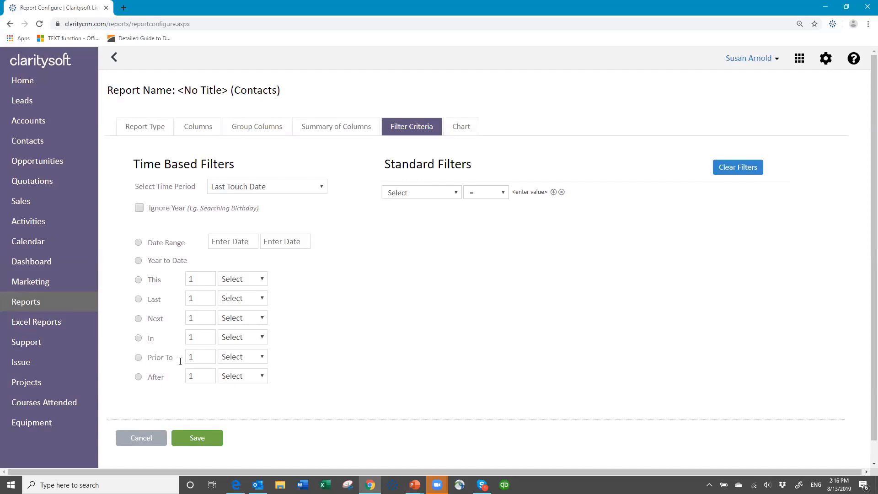
Set the Last Touch Date filter to Prior To 60 Day, adding no standard filter
left_click(138, 357)
left_click(265, 358)
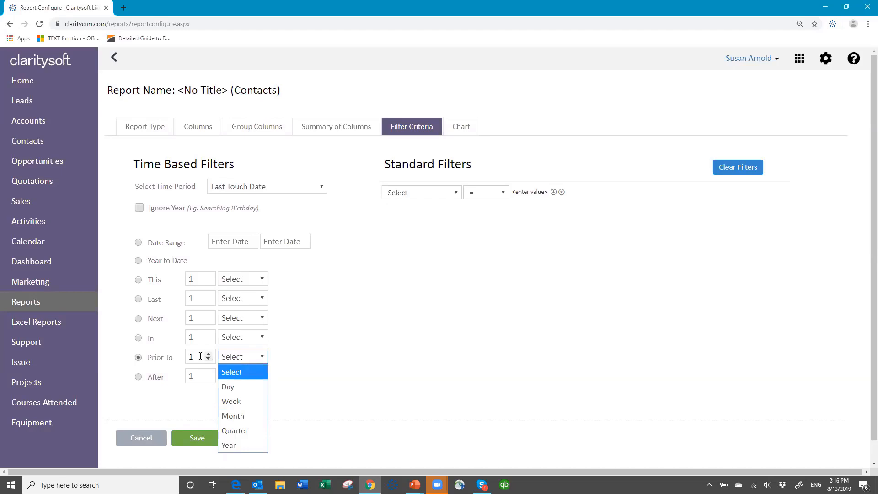
left_click_drag(199, 356, 181, 359)
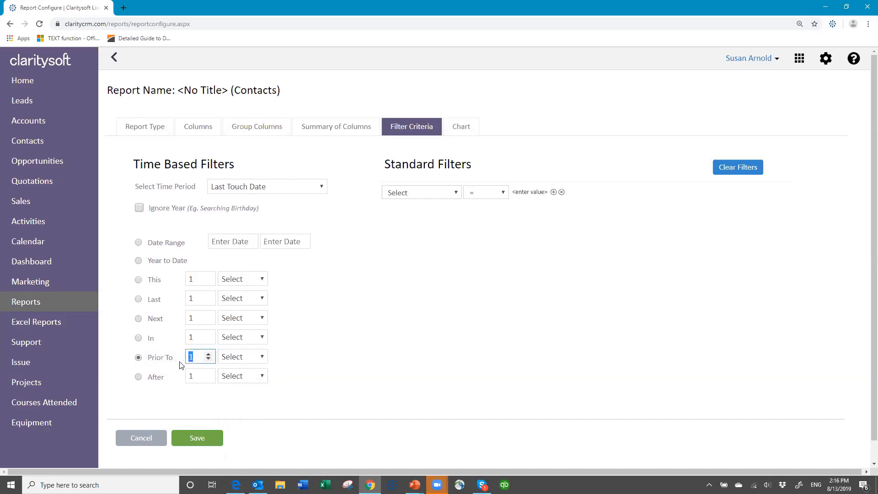
type("60")
left_click(263, 357)
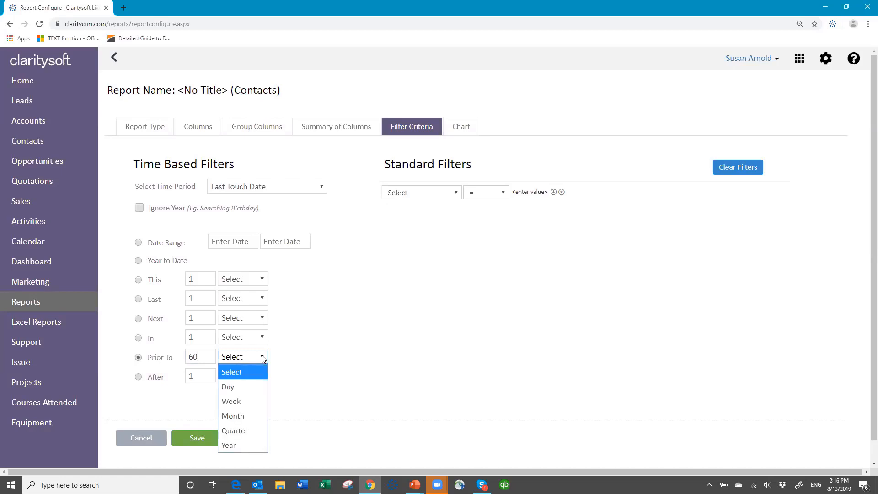
left_click(256, 387)
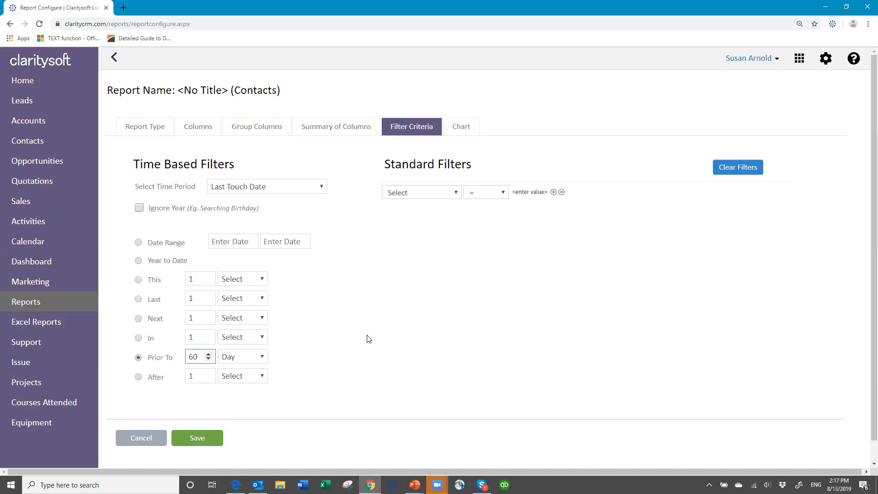
left_click(334, 307)
left_click(457, 192)
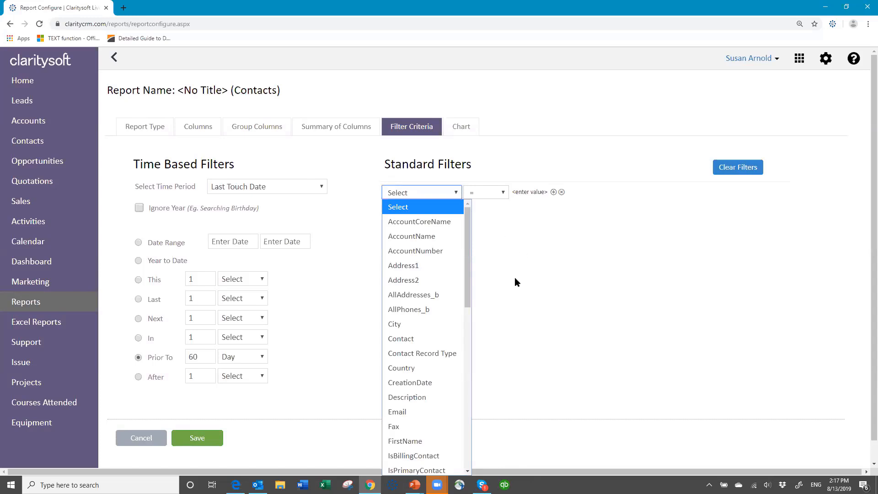
left_click(521, 308)
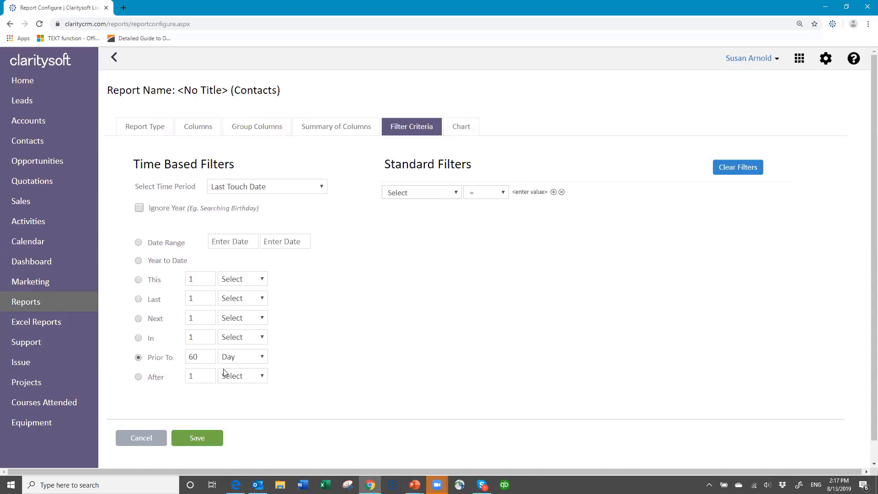
Save the report as 'Contact Last Contact Prior to 60 Days' in the personal reports folder
left_click(196, 437)
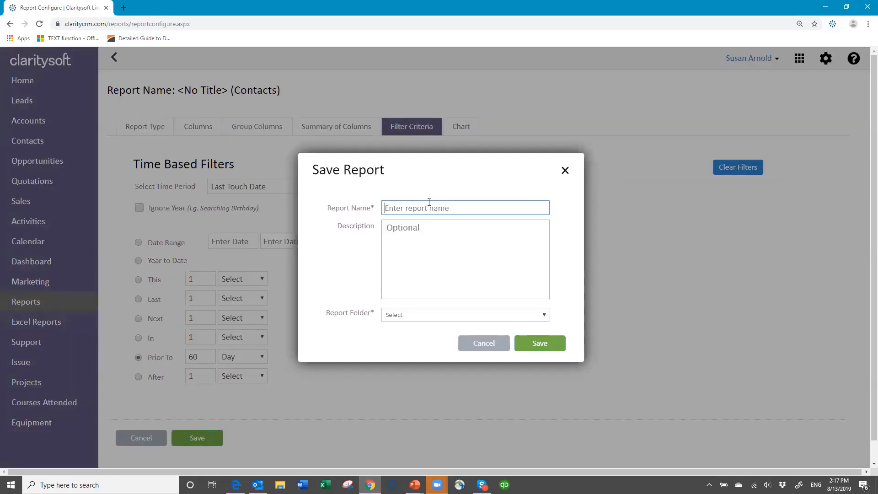
type("Contact Last Contact Prior to 60 Da")
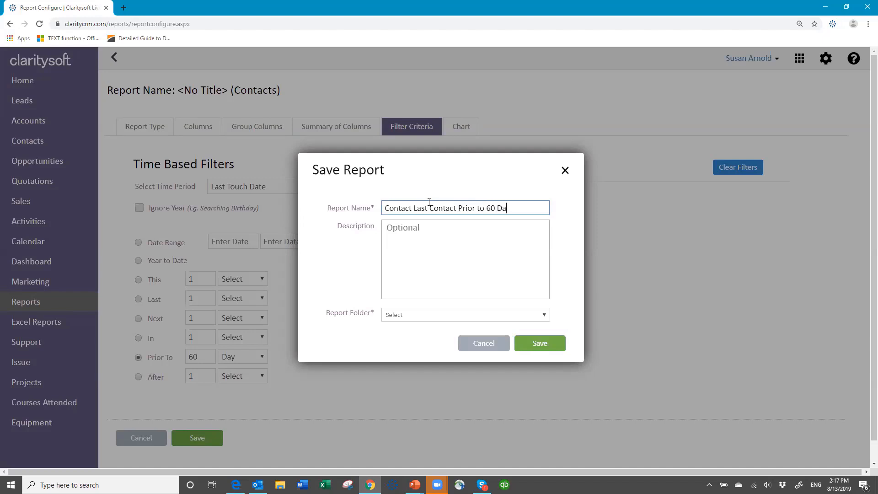
type("ys")
left_click(545, 314)
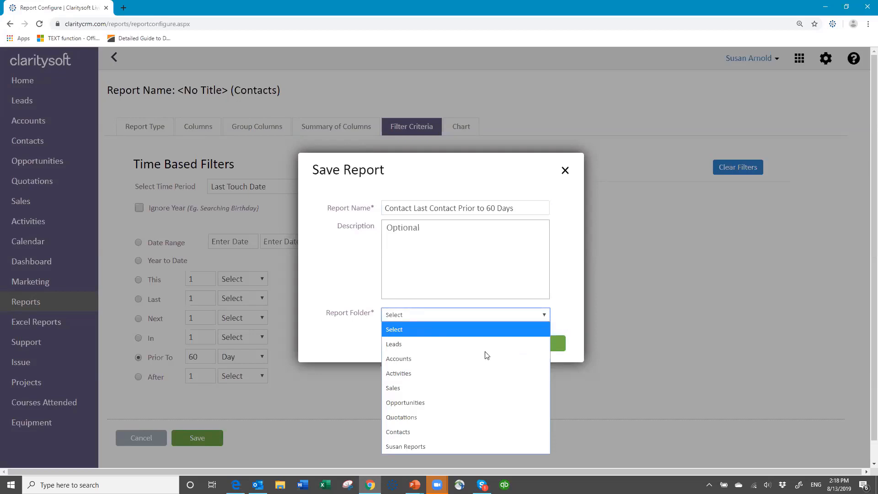
left_click(426, 445)
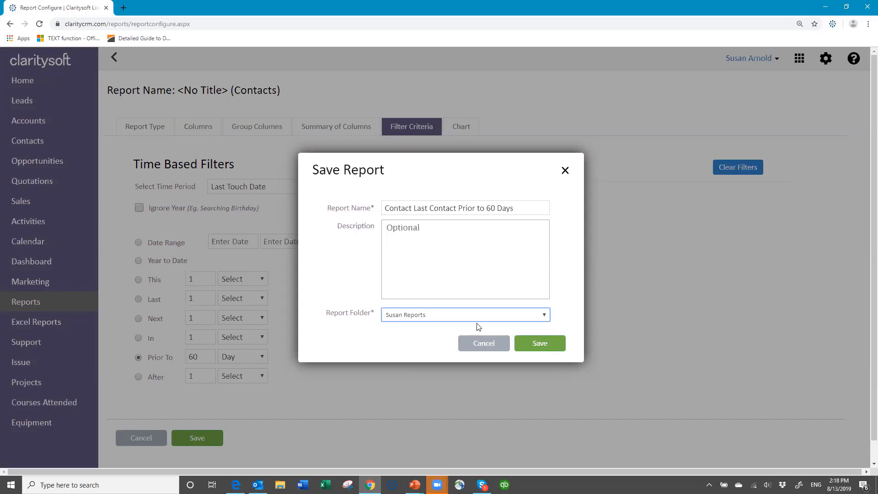
left_click(540, 344)
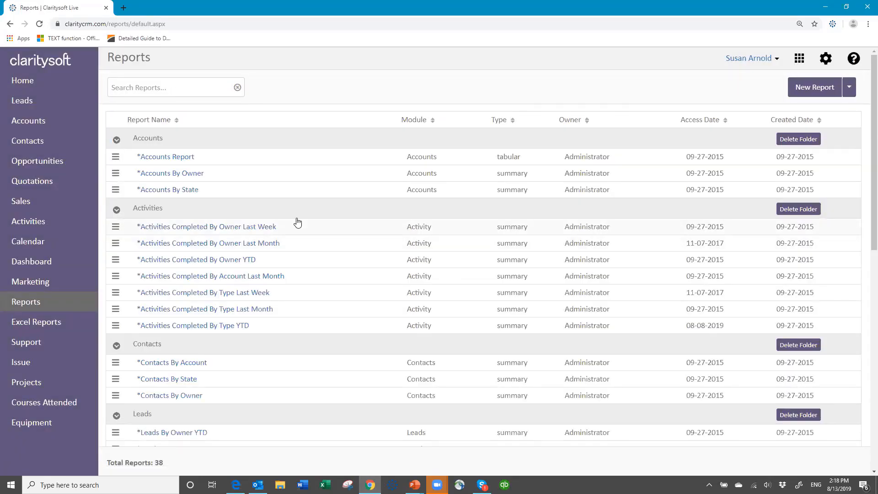
Preview the Contact Last Contact Prior to 60 Days report from the personal folder
scroll(293, 224, "down", 10)
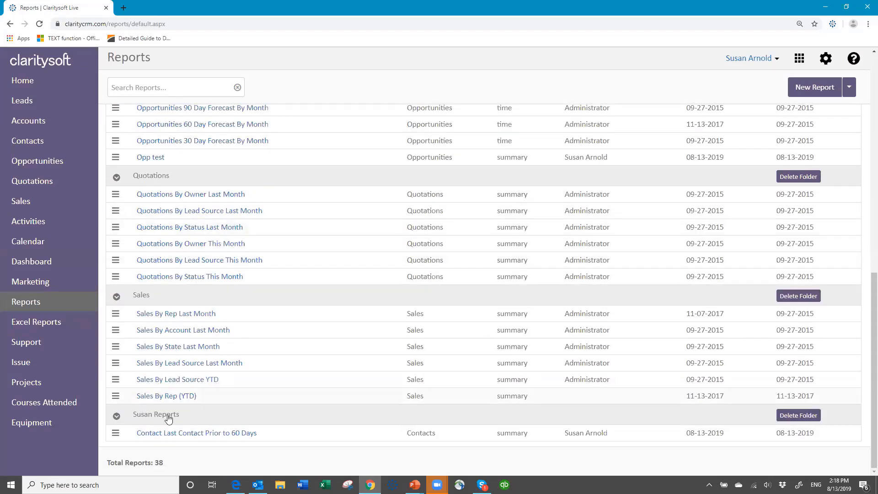
left_click(181, 435)
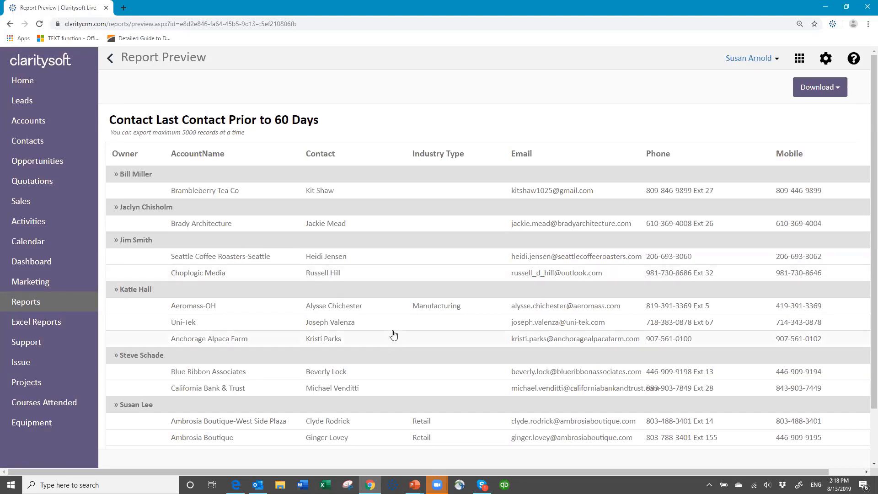
Download the report as Excel and open contacts_08132019_021908.xlsx
scroll(394, 337, "down", 2)
scroll(565, 266, "up", 2)
left_click(840, 90)
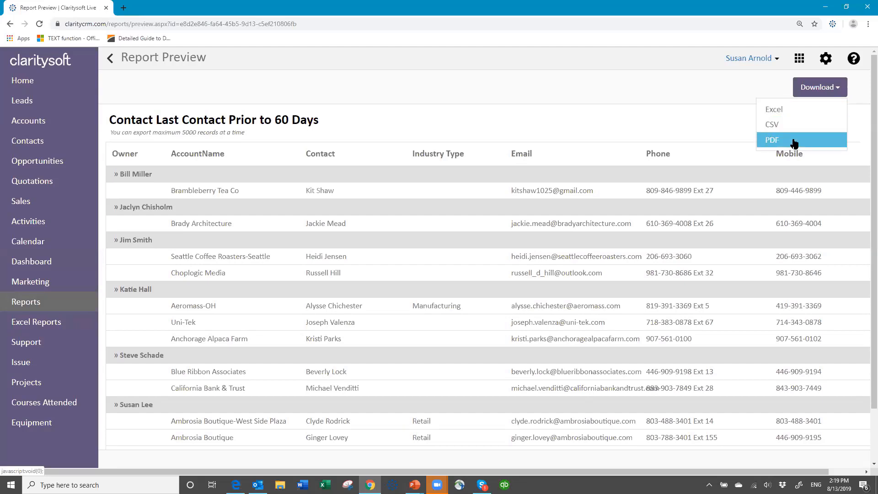
left_click(799, 113)
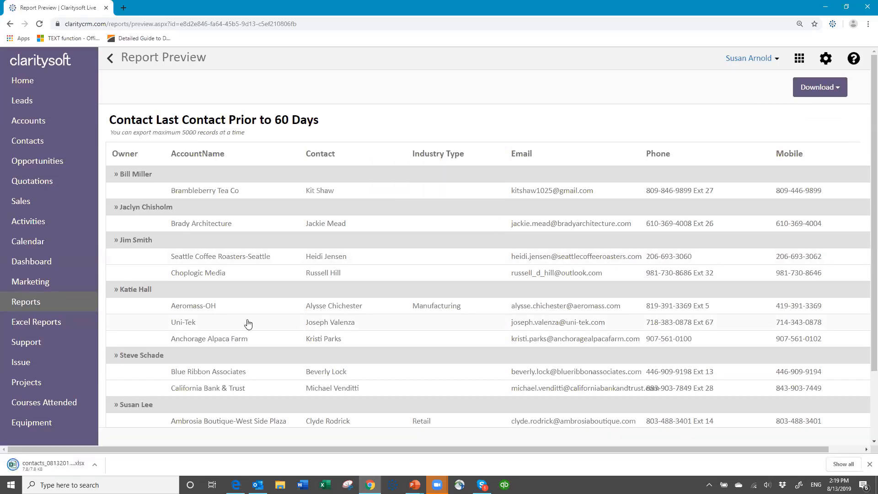
left_click(37, 466)
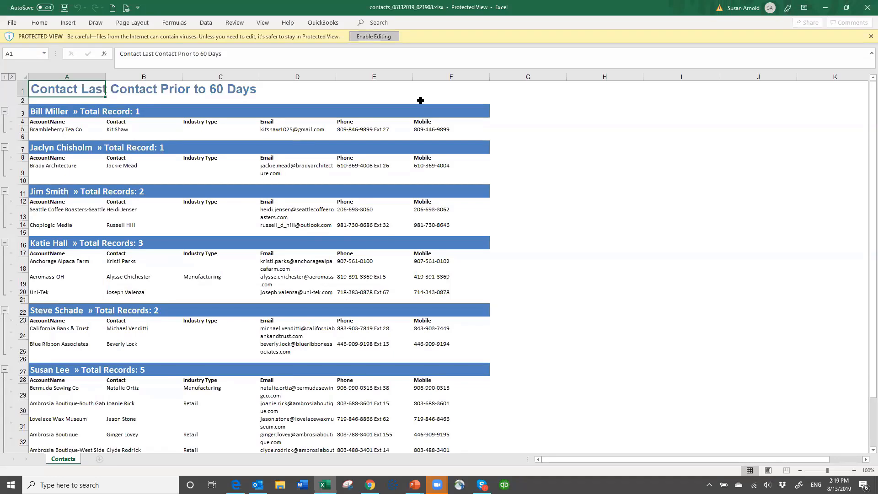
Enable editing, review the Contacts sheet, then close Excel and head back to the reports list
left_click(373, 36)
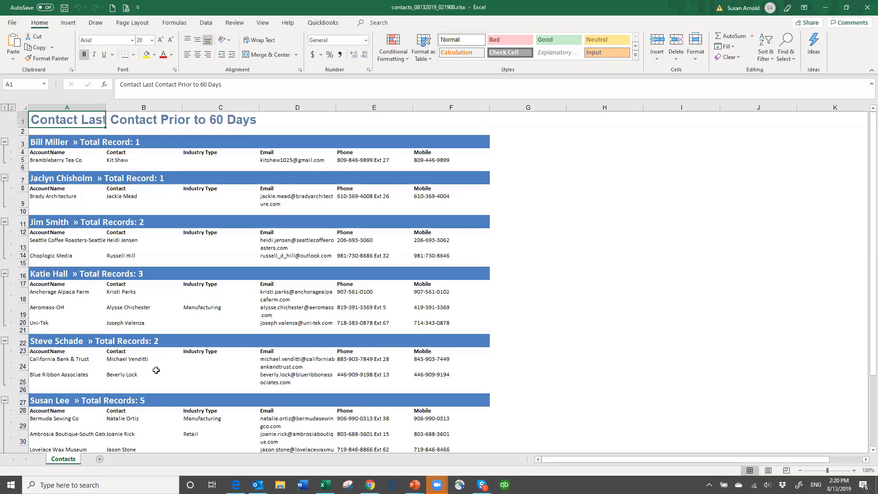
scroll(150, 350, "down", 3)
scroll(150, 350, "down", 5)
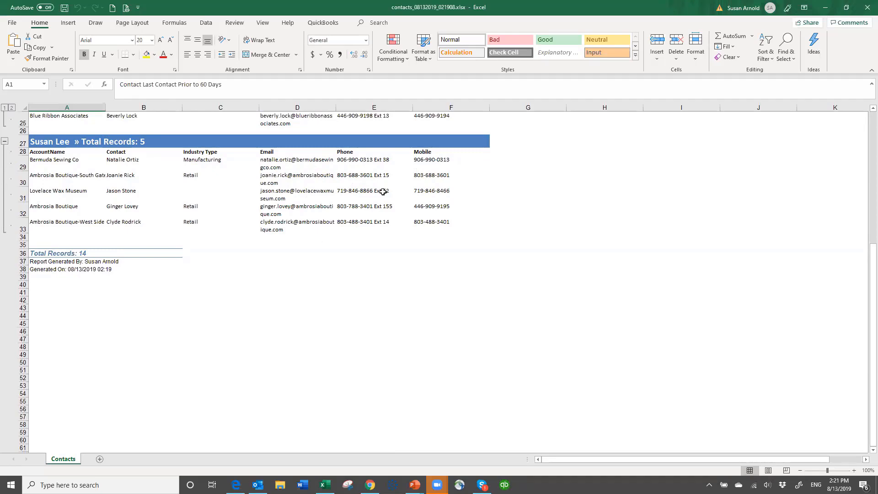
scroll(389, 188, "up", 8)
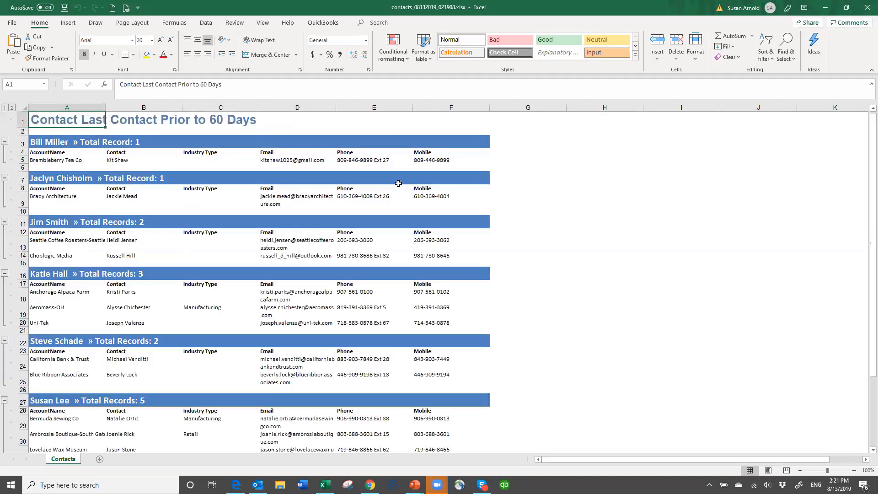
left_click(867, 8)
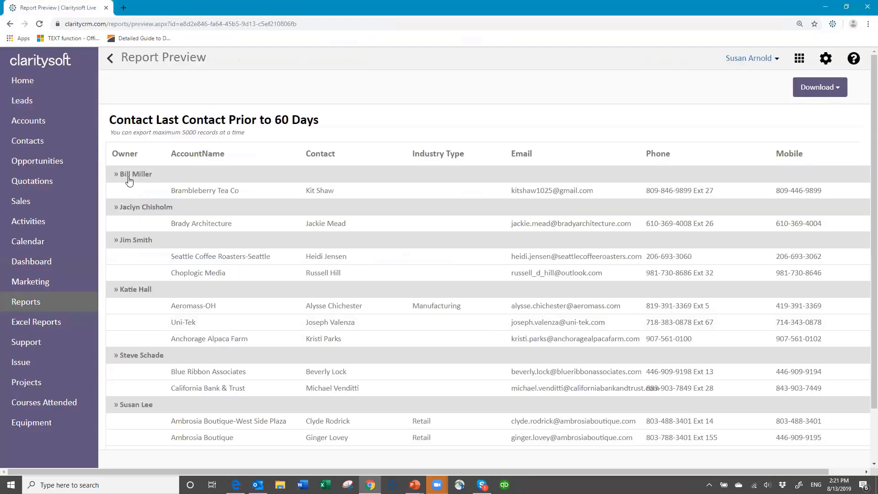
left_click(112, 58)
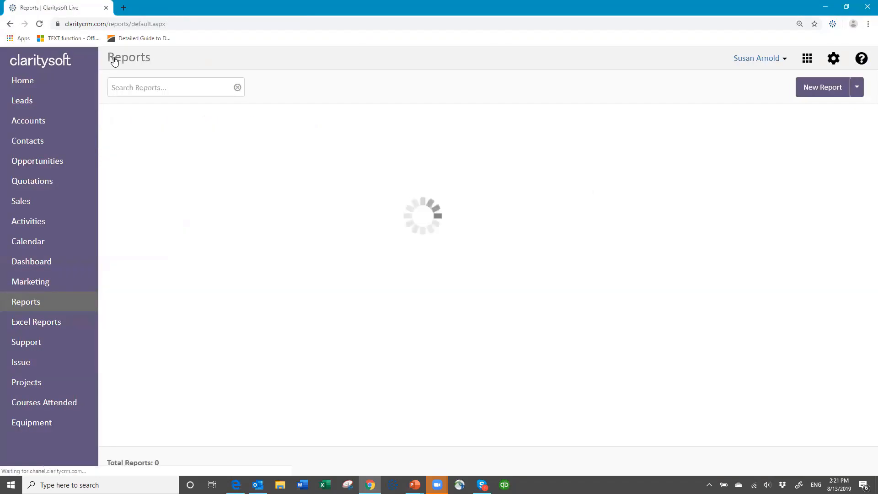
Choose Edit from the Contact Last Contact Prior to 60 Days report's row menu
scroll(226, 312, "down", 10)
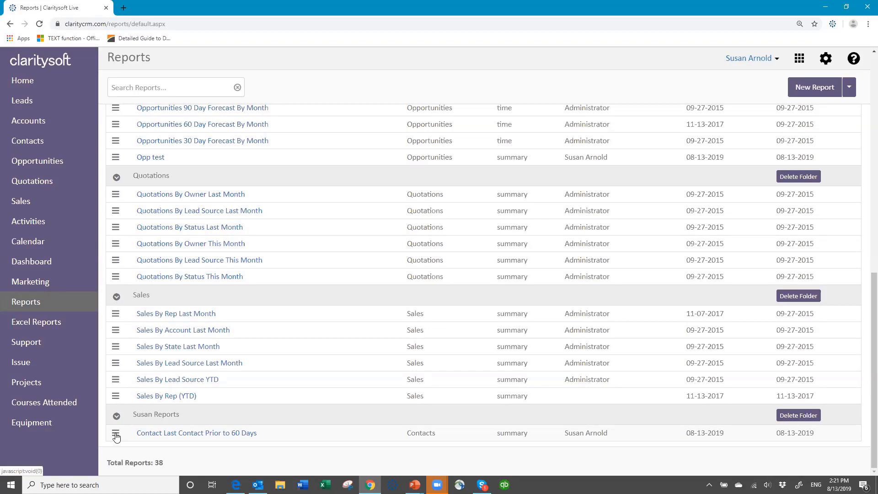
left_click(116, 434)
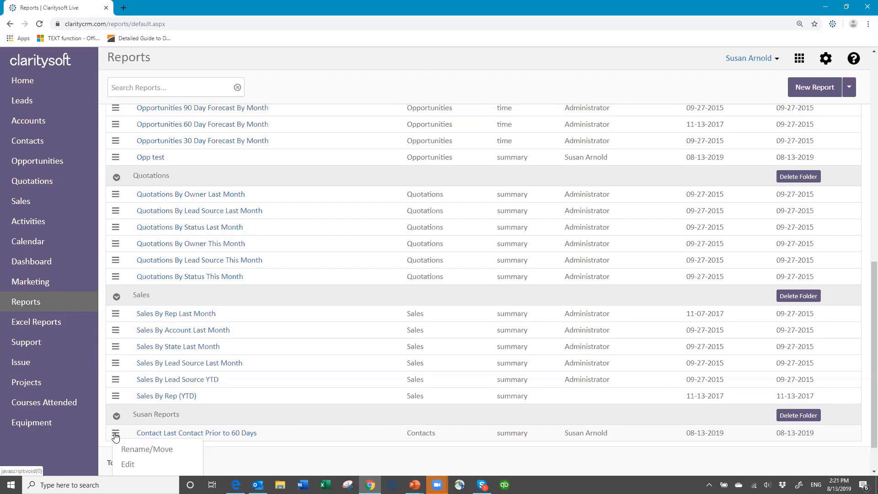
scroll(138, 463, "down", 1)
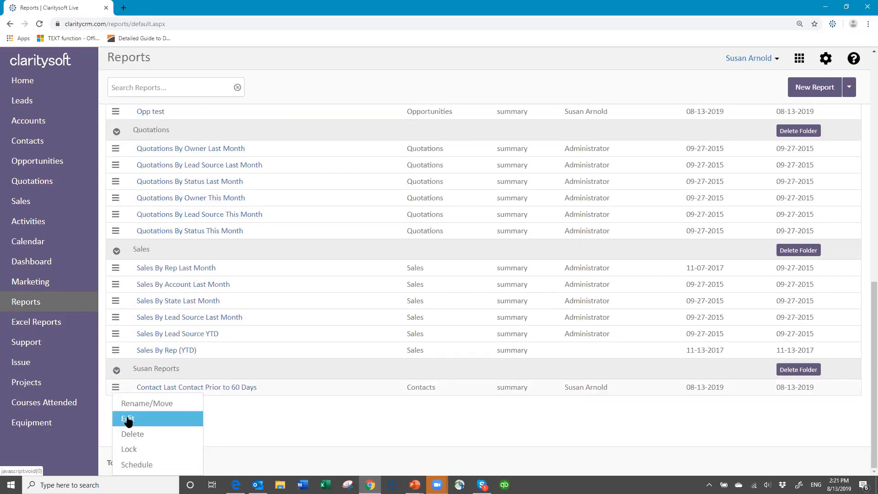
left_click(128, 420)
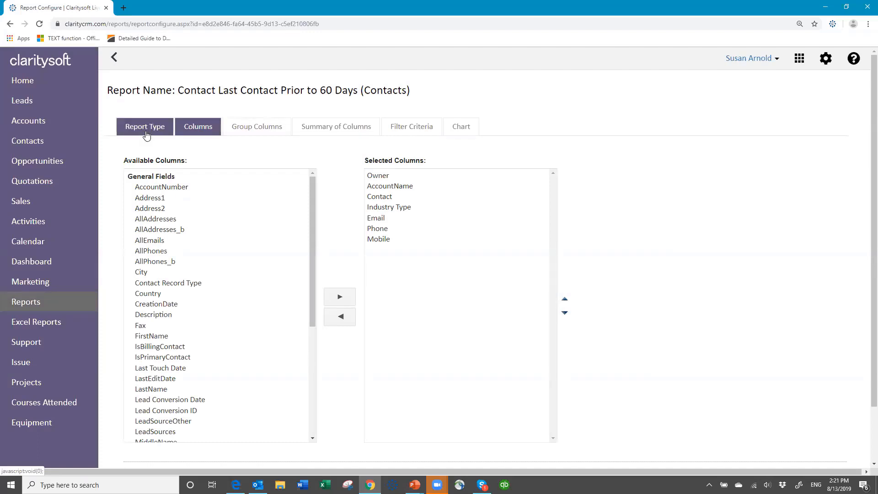
Add Last Touch Date to the report's columns, then move to Filter Criteria
left_click(146, 133)
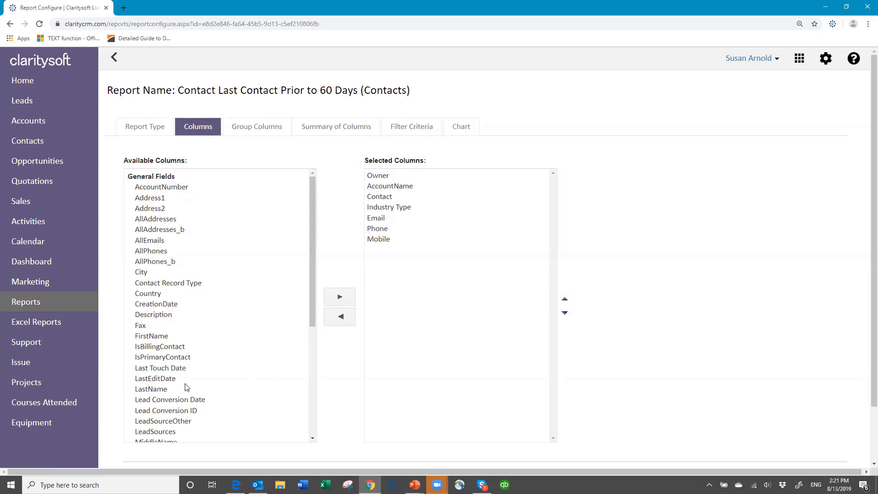
left_click(168, 369)
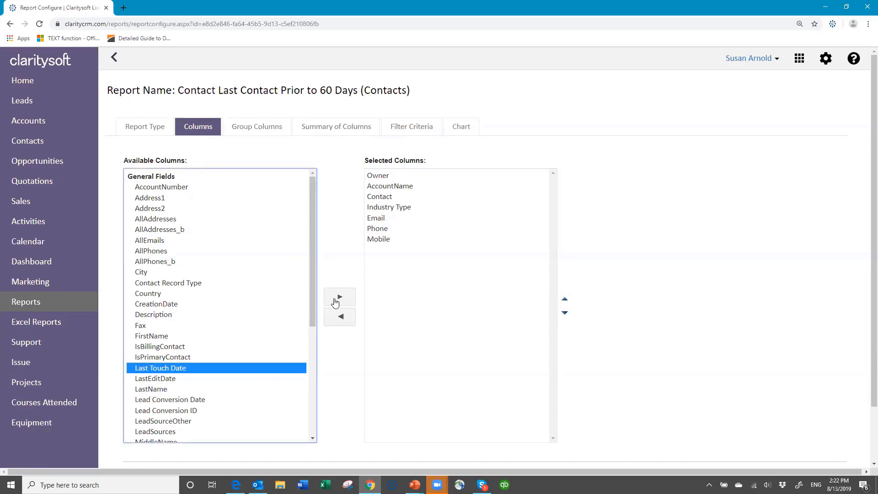
left_click(339, 298)
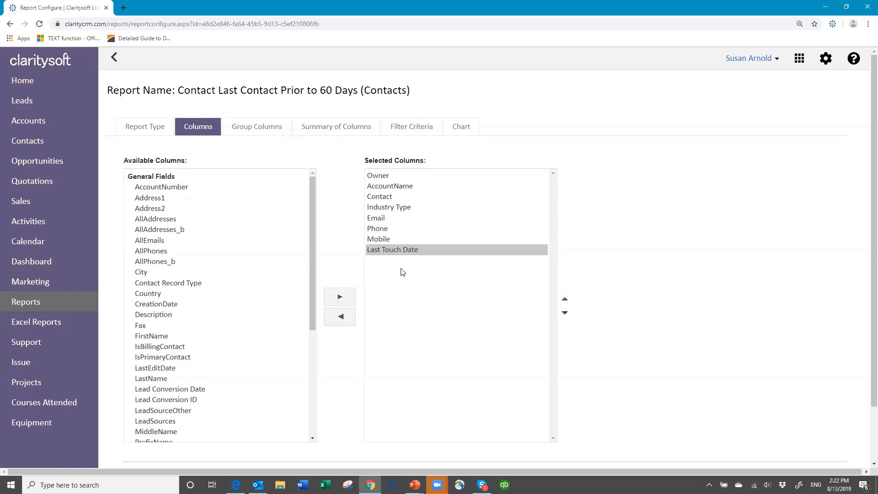
left_click(411, 127)
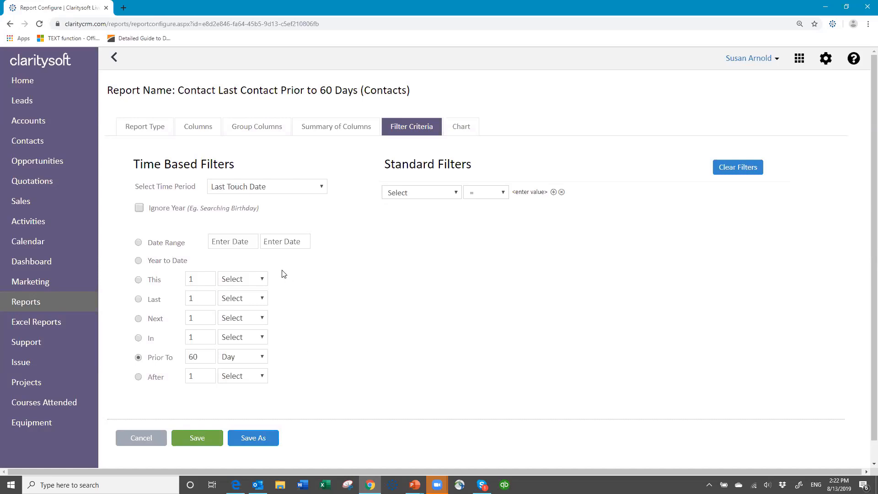
Leave the standard filter field and operator unchanged and save the edited report
left_click(457, 197)
left_click(503, 194)
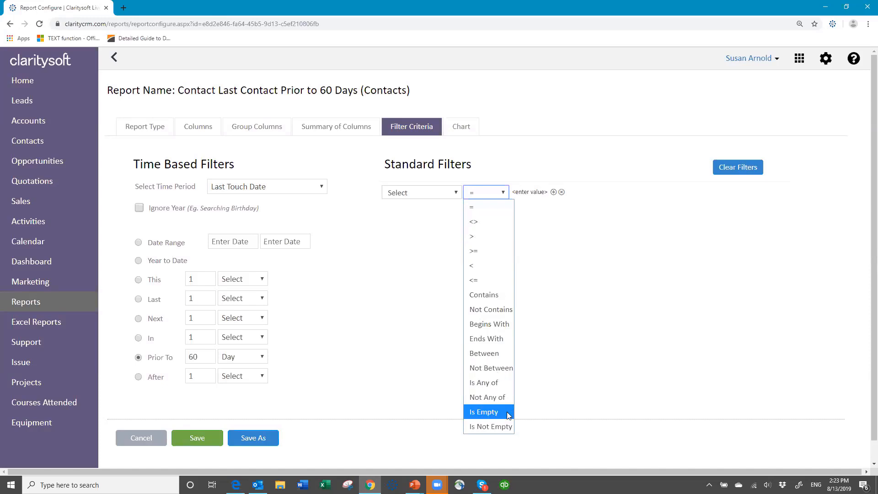
left_click(586, 342)
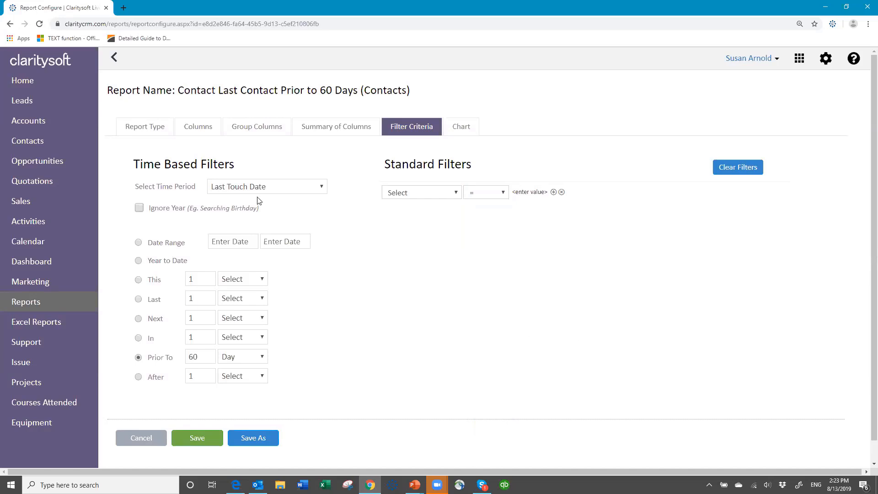
left_click(201, 441)
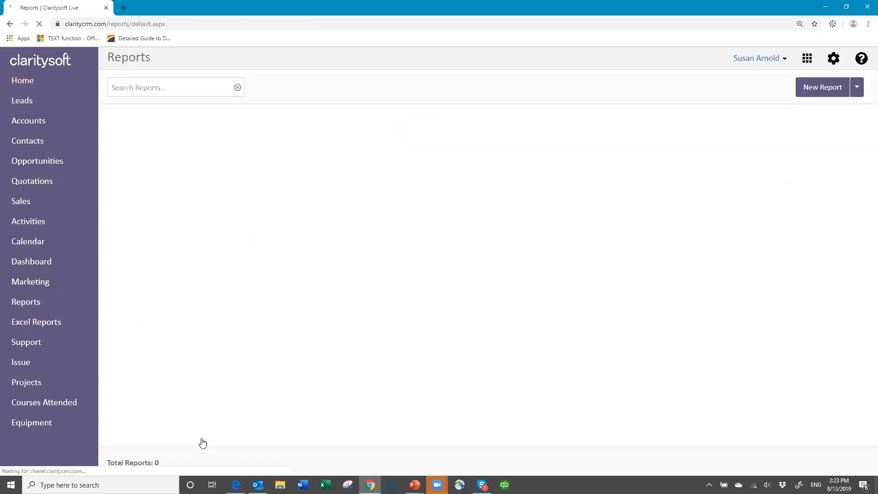
Scroll down to Susan Reports and open the Contact Last Contact Prior to 60 Days report preview
scroll(236, 336, "down", 1)
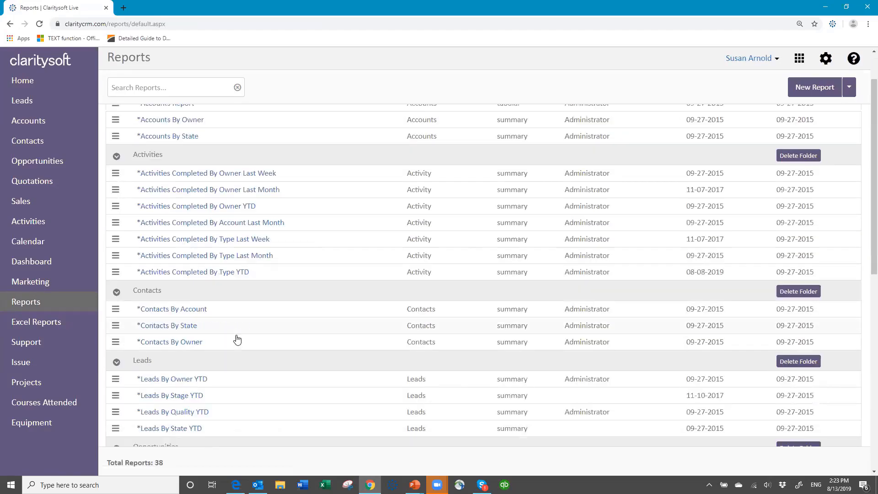
scroll(235, 340, "down", 8)
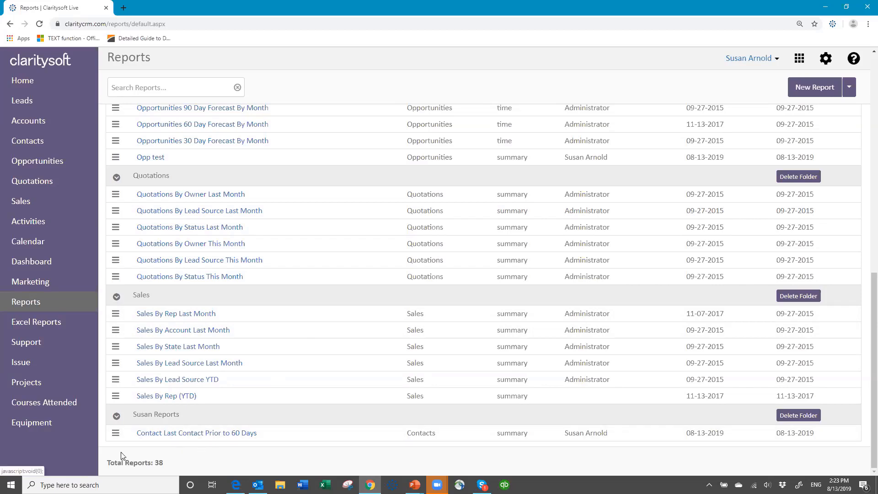
left_click(164, 433)
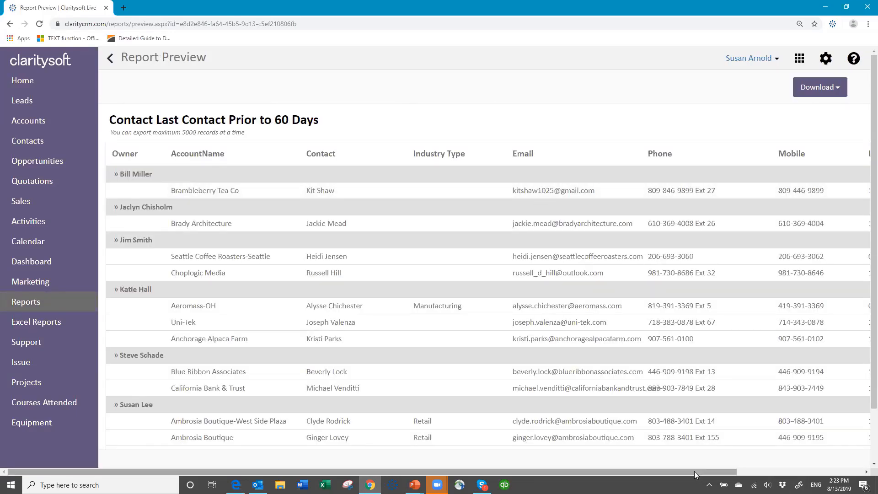
Scroll the preview to the Last Touch Date column and download the report as an Excel file
left_click(769, 470)
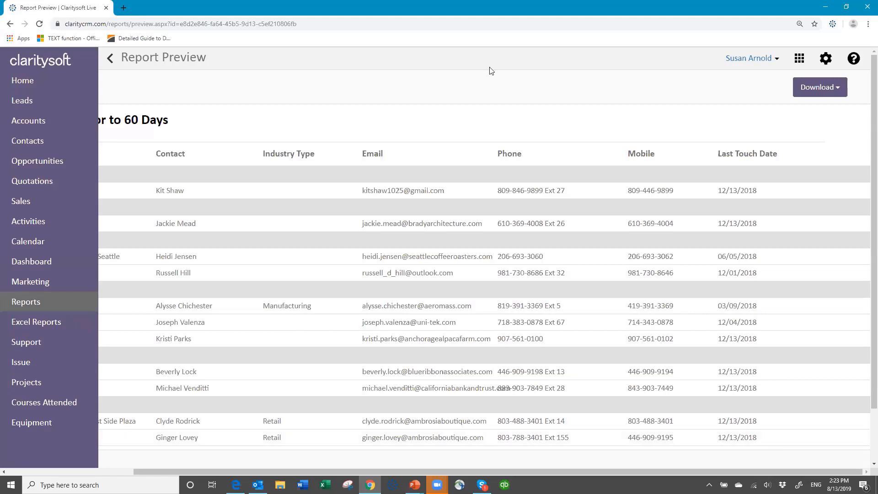
left_click(836, 88)
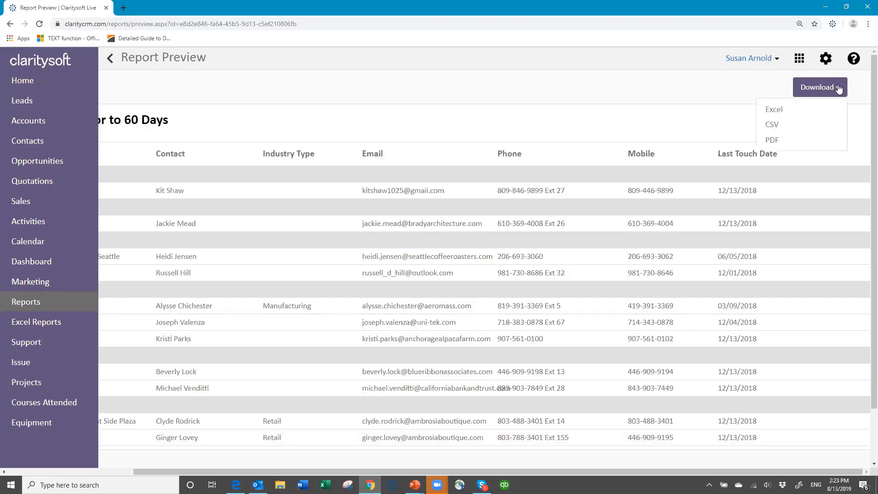
left_click(805, 114)
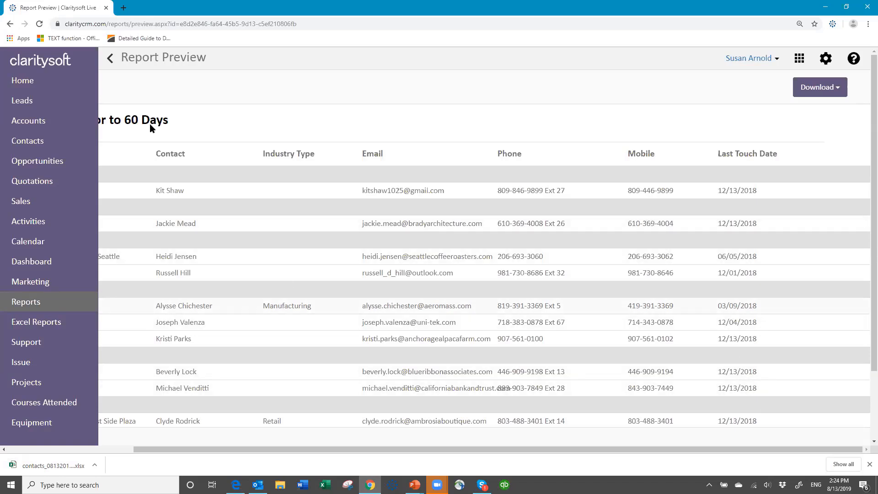
Open the downloaded contacts workbook in Excel, review its Last Touch Date column, then close it
left_click(50, 465)
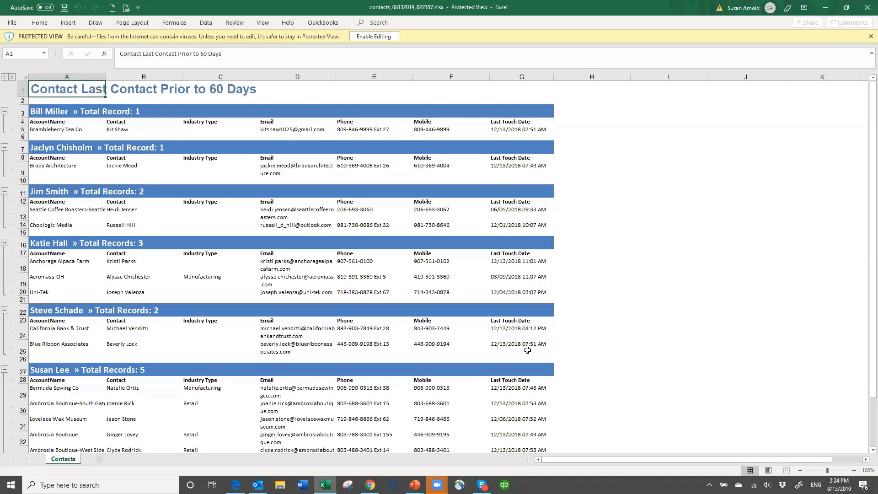
scroll(520, 341, "down", 4)
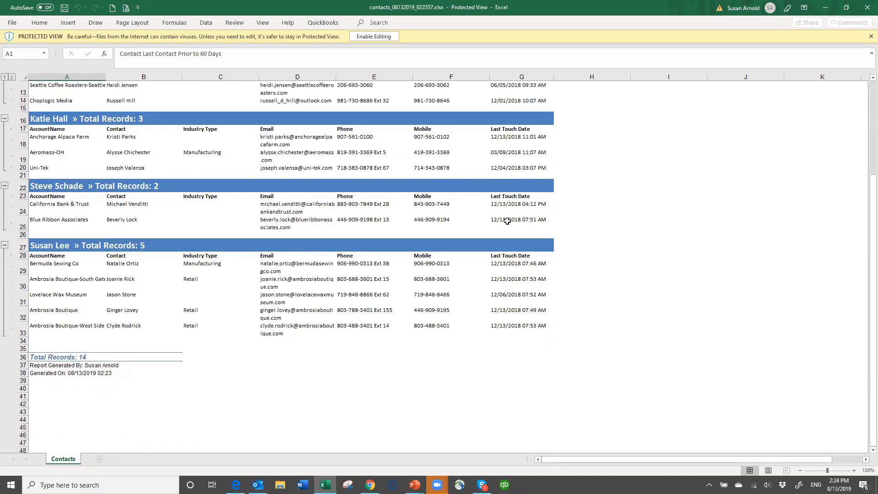
scroll(507, 221, "up", 4)
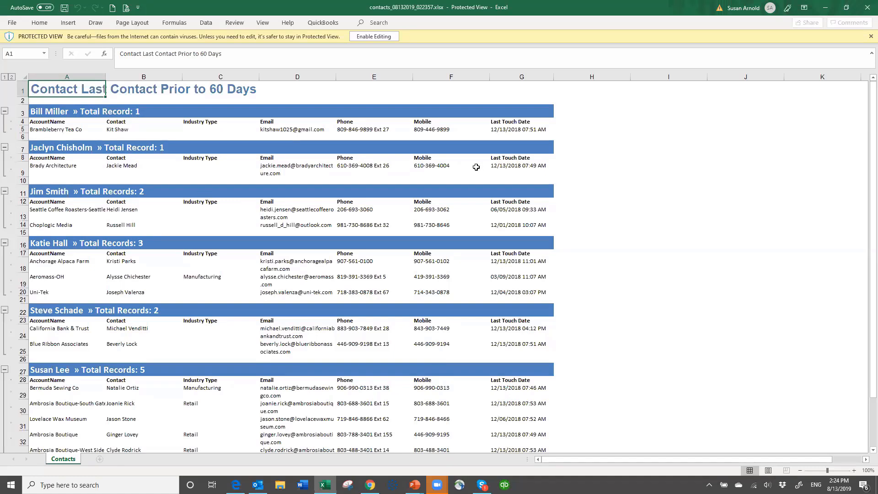
left_click(866, 10)
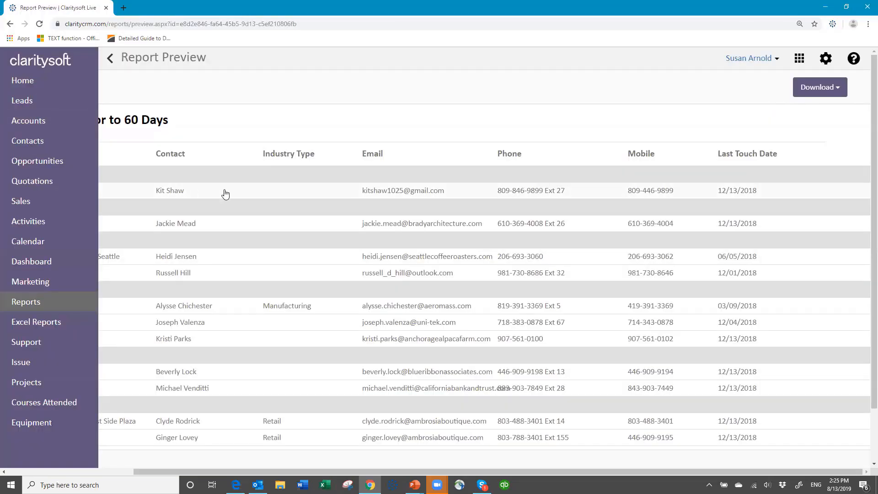
Return to the Reports list, then go to Opportunities from the left sidebar
left_click(115, 62)
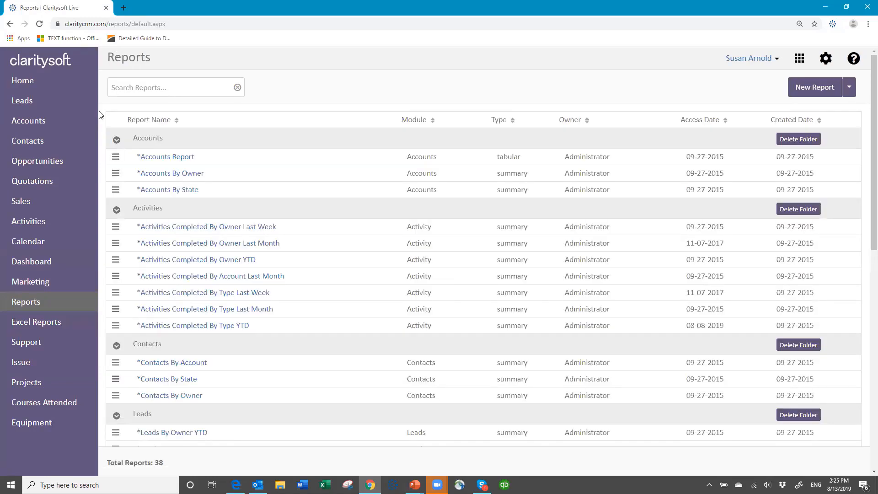
left_click(38, 164)
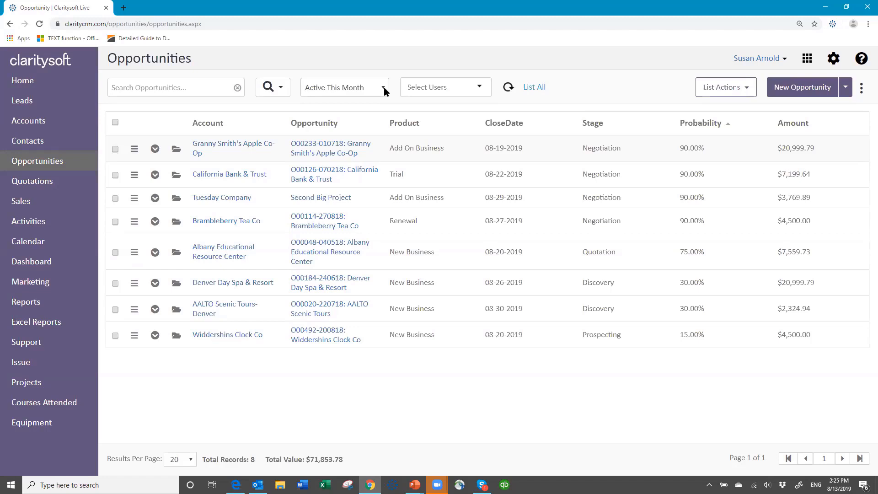
Switch the Opportunities view from Active This Month to All Active, showing 359 records
left_click(383, 86)
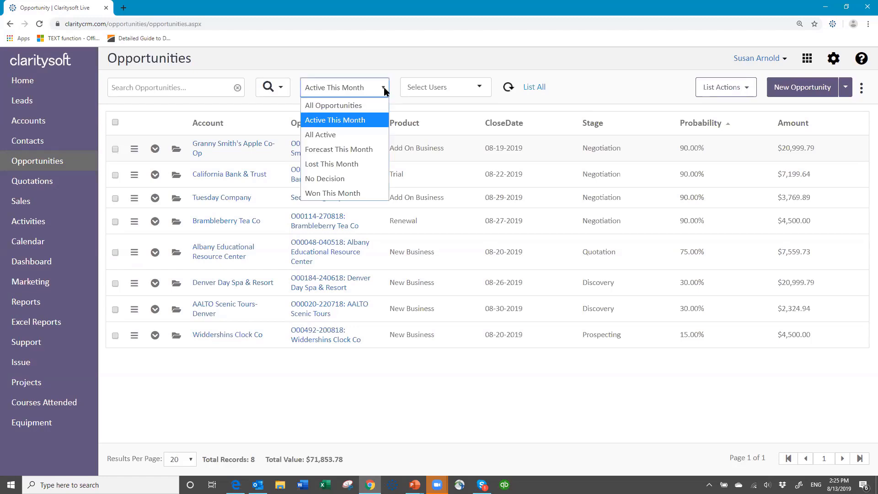
left_click(344, 134)
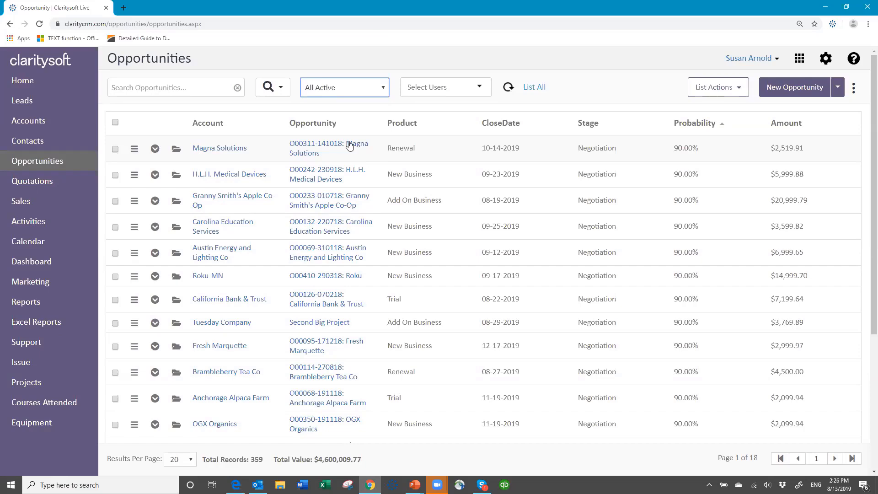
left_click(855, 88)
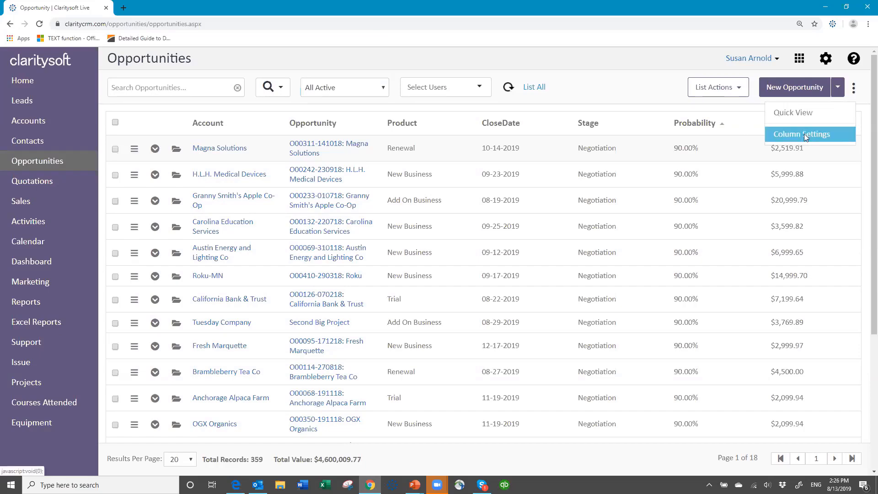
In Column Settings, move Owner into Visible Columns after Amount and apply it
left_click(805, 134)
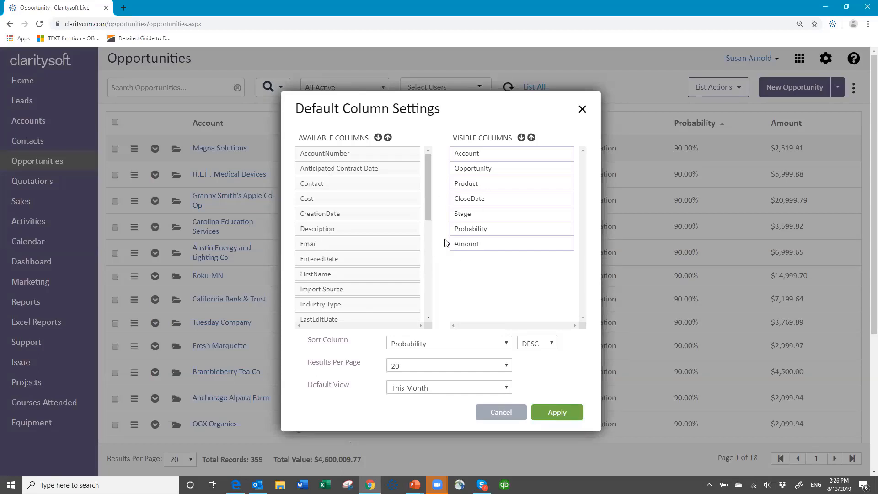
scroll(420, 266, "down", 1)
scroll(420, 267, "down", 6)
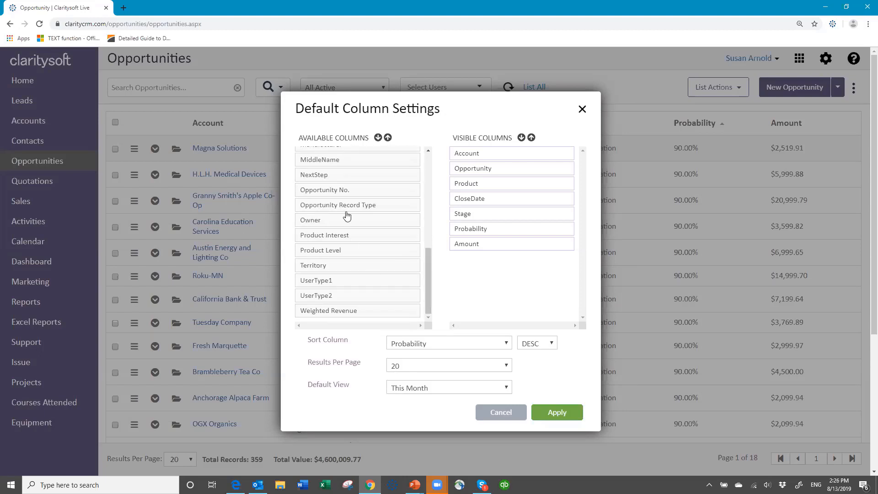
left_click_drag(343, 224, 496, 270)
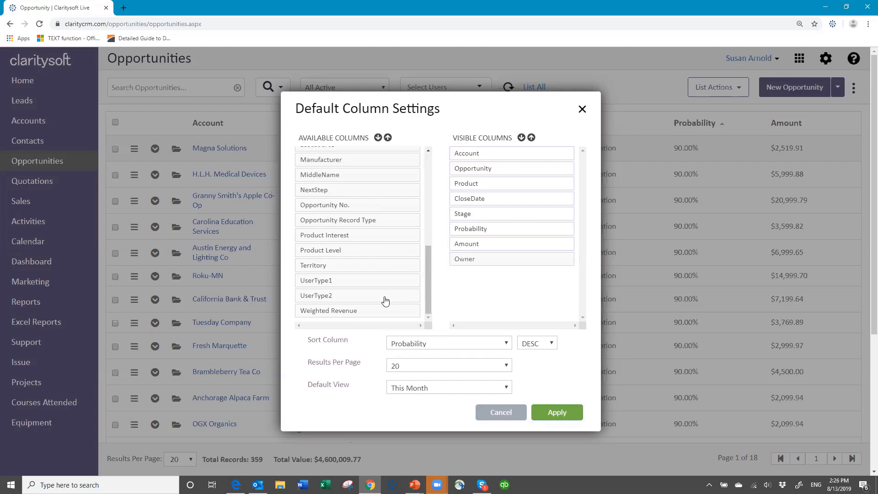
left_click(548, 417)
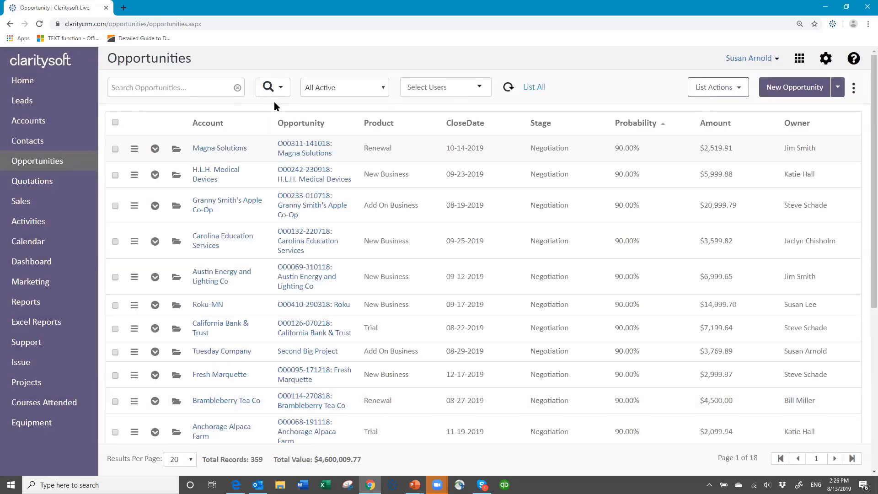
left_click(281, 91)
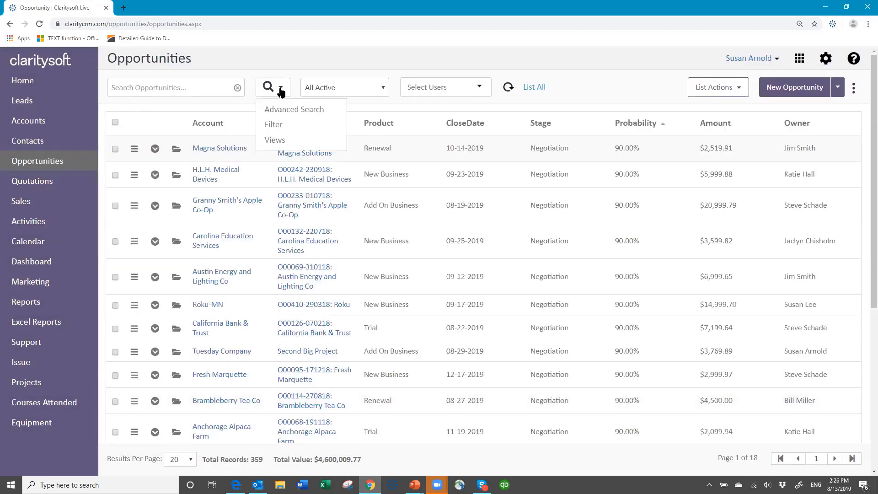
Set an Advanced Search time filter on CloseDate for This 1 Month
left_click(282, 110)
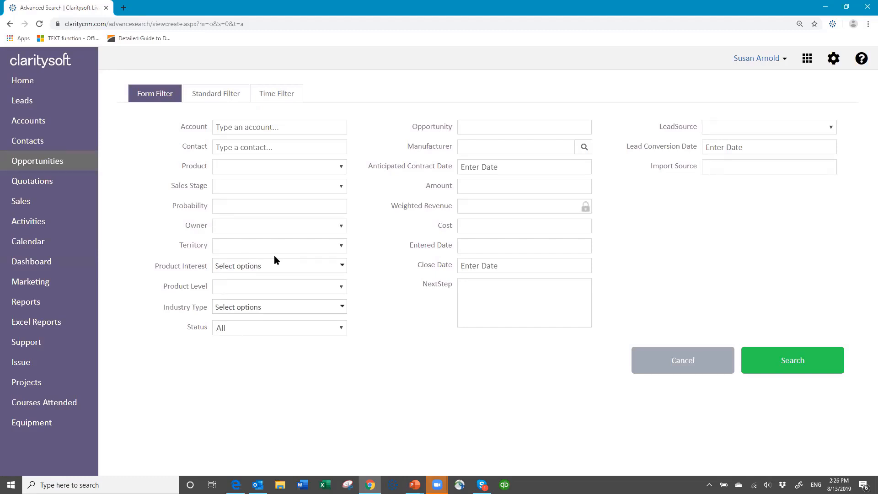
left_click(289, 92)
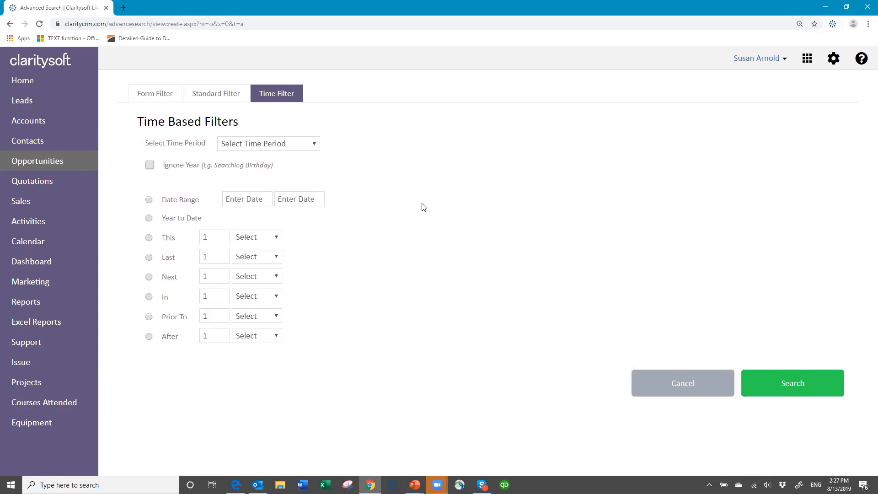
left_click(314, 144)
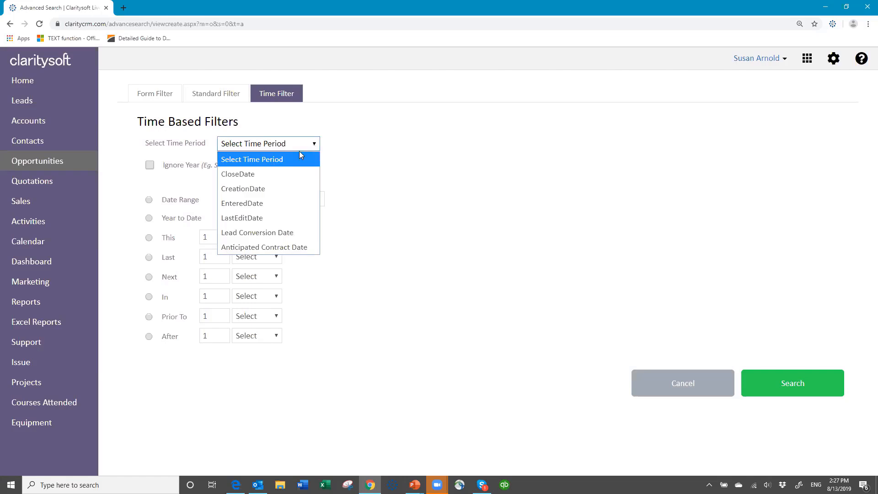
left_click(289, 180)
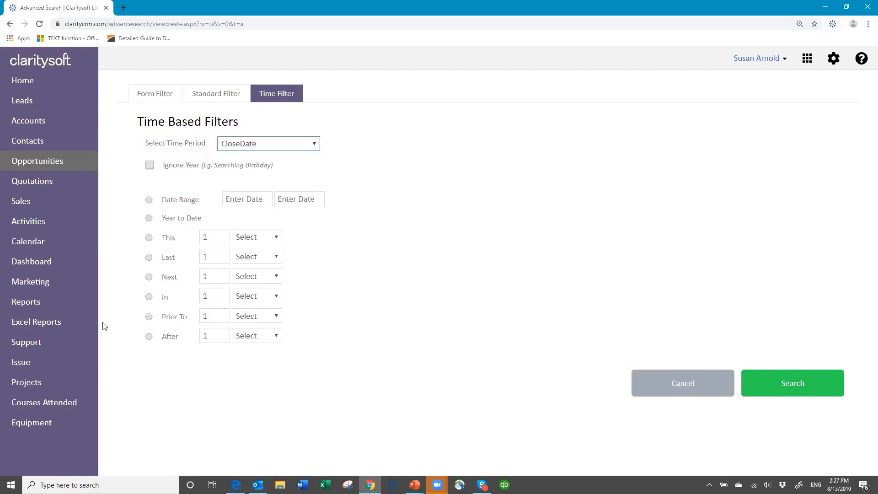
left_click(150, 237)
left_click(277, 236)
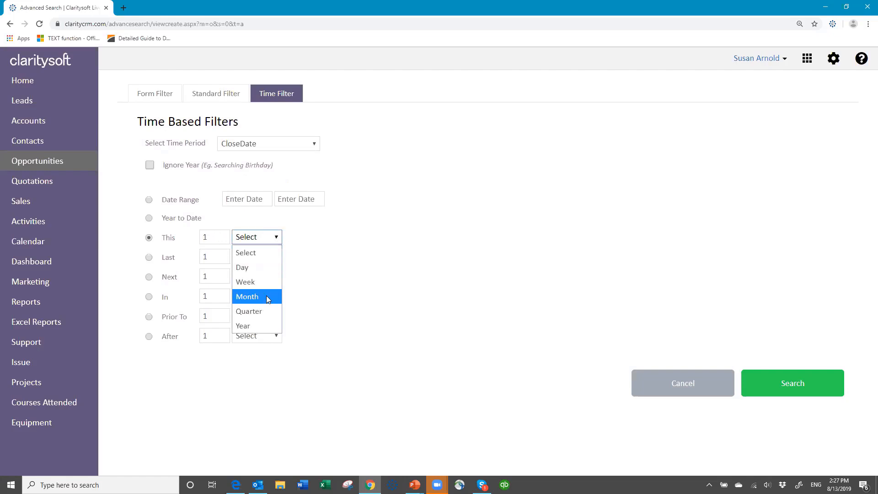
left_click(267, 296)
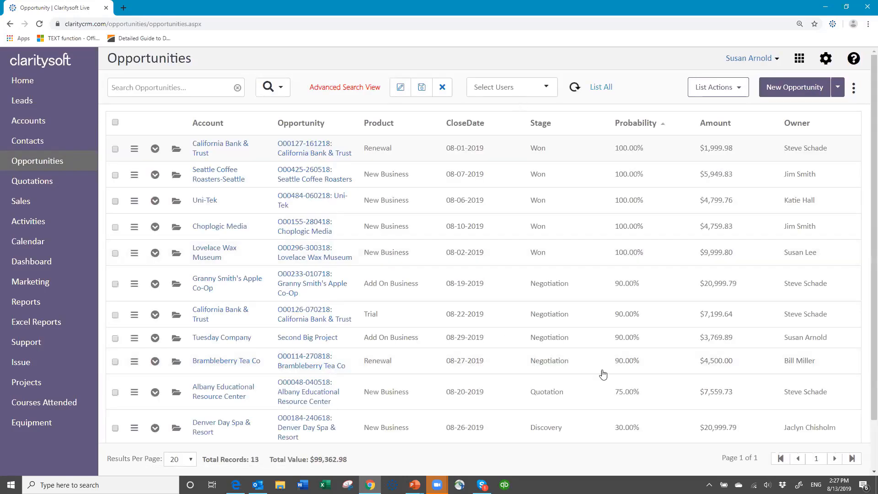
scroll(603, 359, "down", 2)
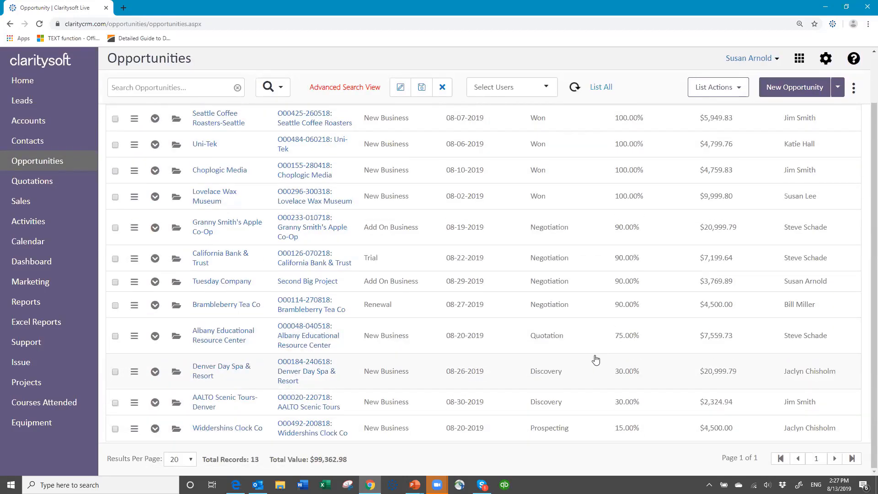
scroll(596, 355, "up", 2)
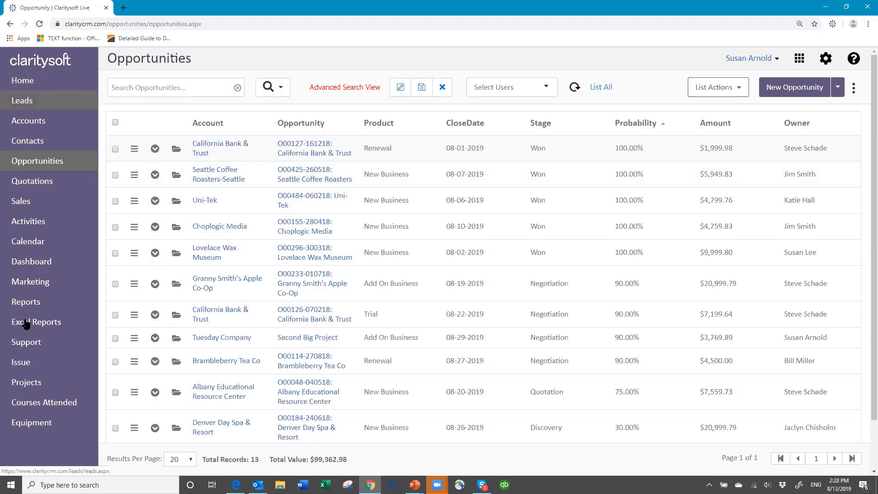
From Reports, create a new report with Opportunities as the Report Module and save
left_click(27, 305)
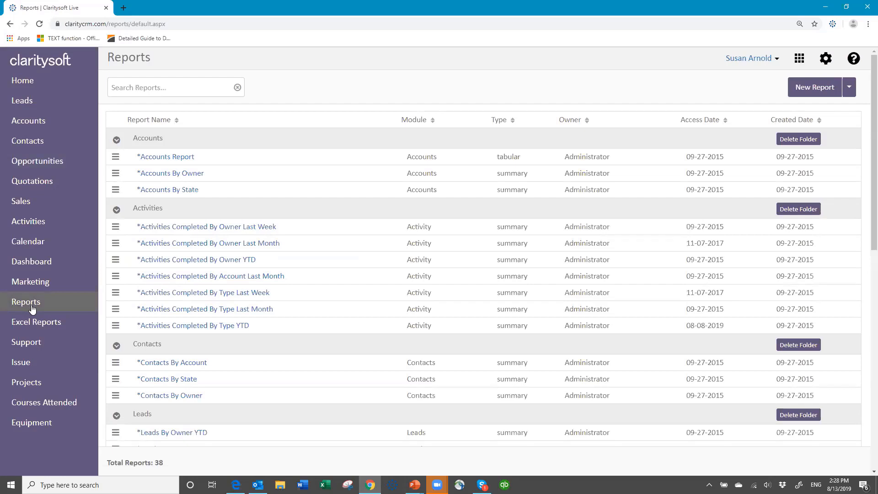
left_click(808, 86)
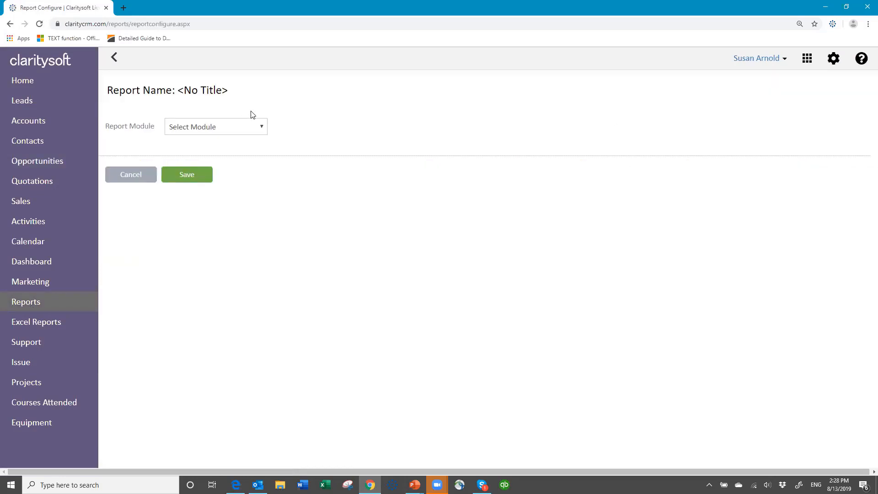
left_click(258, 127)
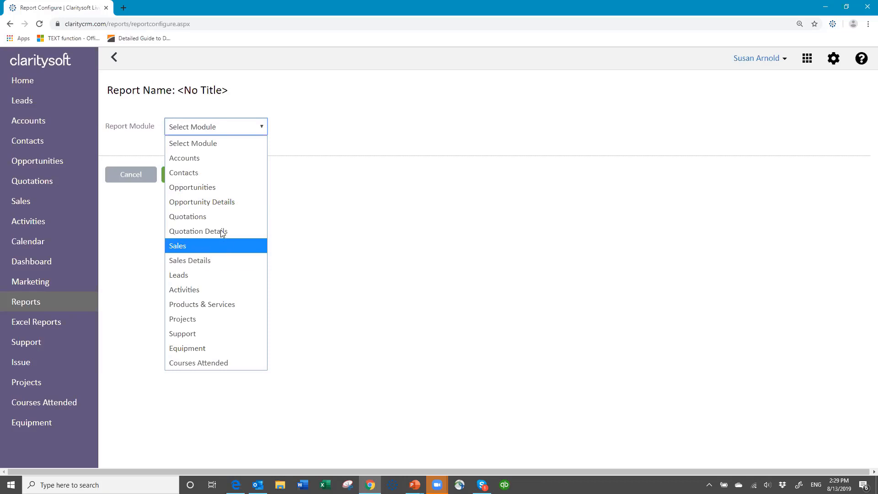
left_click(225, 187)
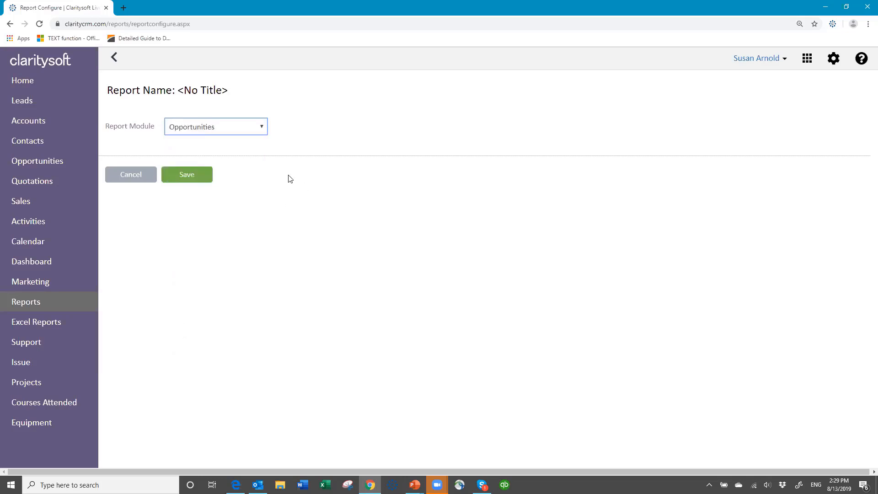
left_click(191, 180)
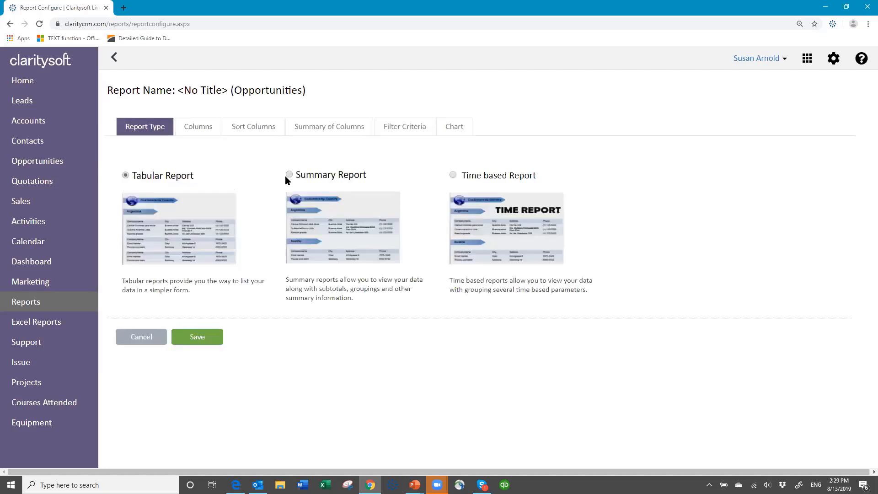
Choose Summary Report as the report type and move on to the Columns step
left_click(293, 175)
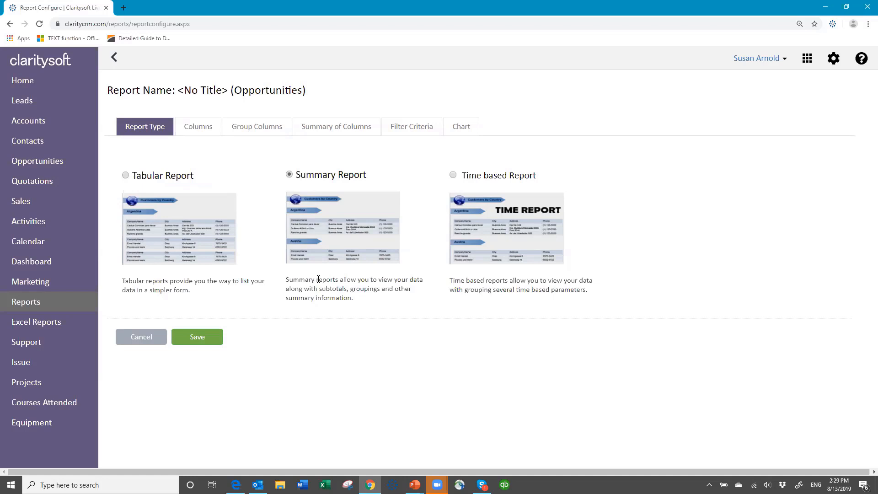
left_click(189, 129)
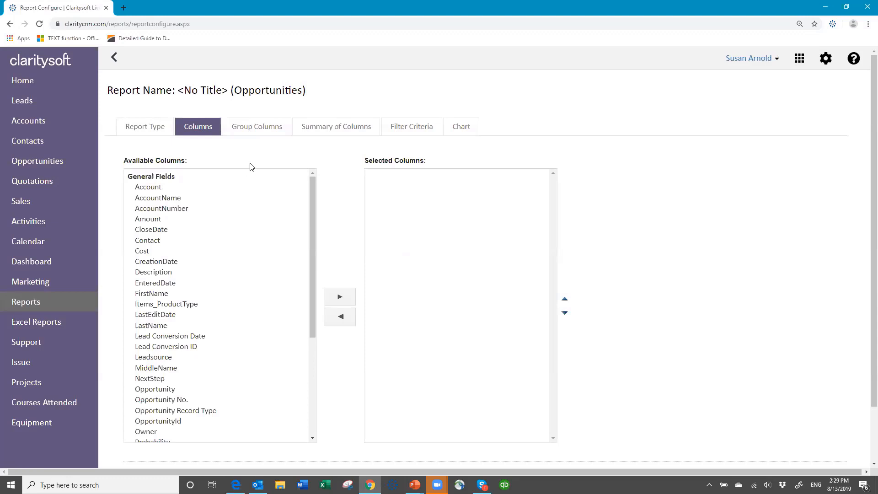
Select Account, Amount, CloseDate, Contact, Owner, Stage, Opportunity and Industry Type, then move them to Selected Columns
left_click(154, 188)
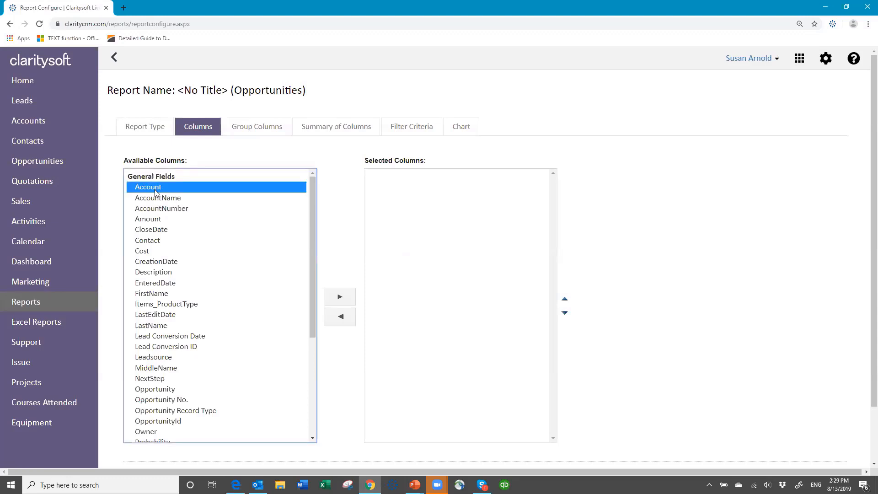
left_click(153, 219, "ctrl")
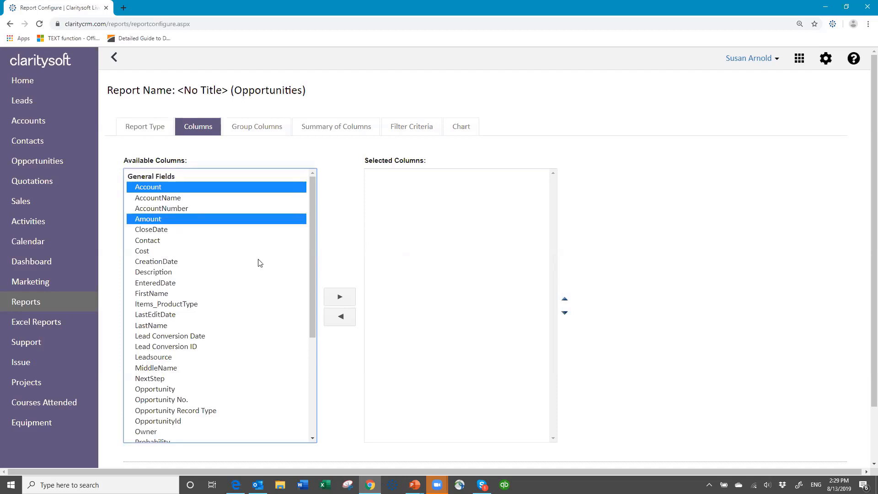
left_click(163, 231, "ctrl")
left_click(156, 241, "ctrl")
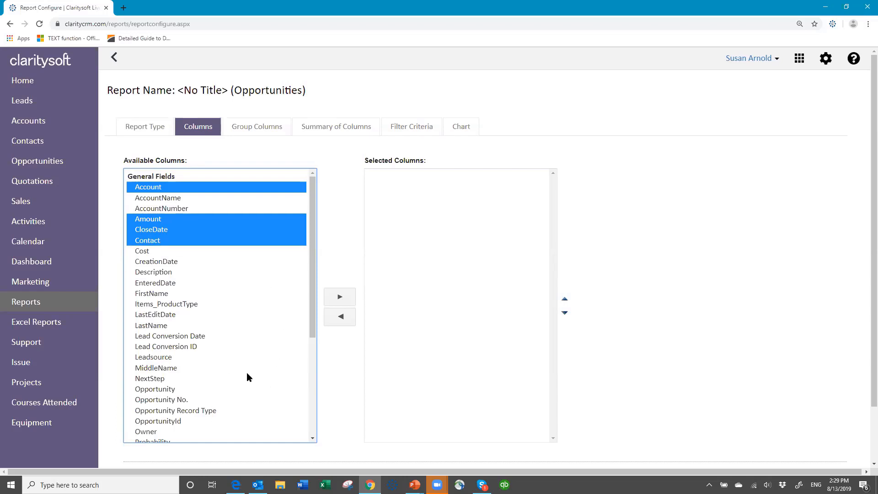
scroll(246, 372, "down", 2)
left_click(147, 342)
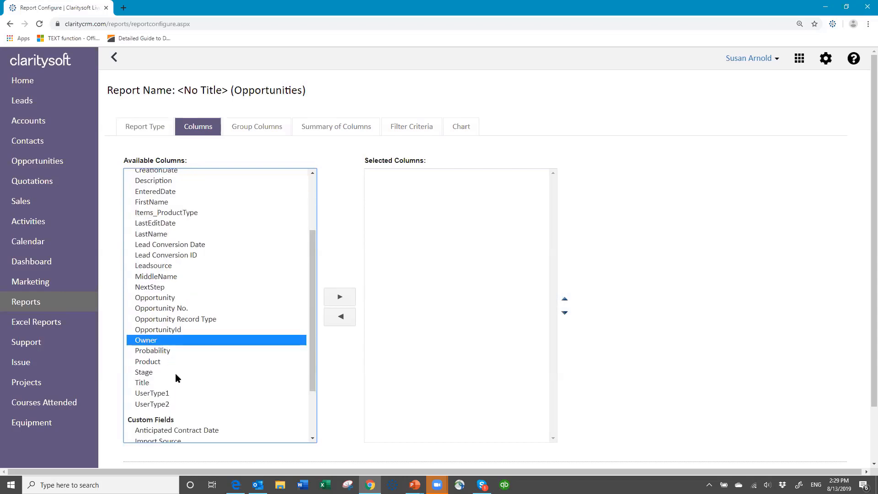
left_click(156, 374, "ctrl")
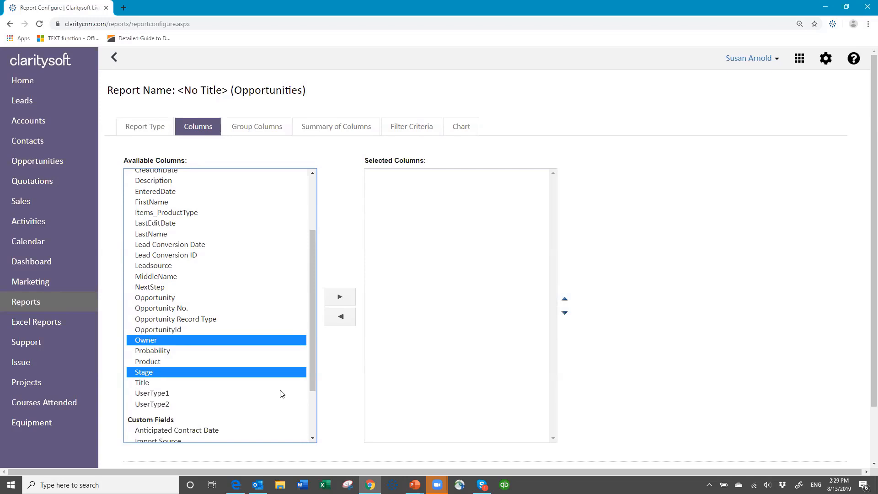
left_click(175, 299, "ctrl")
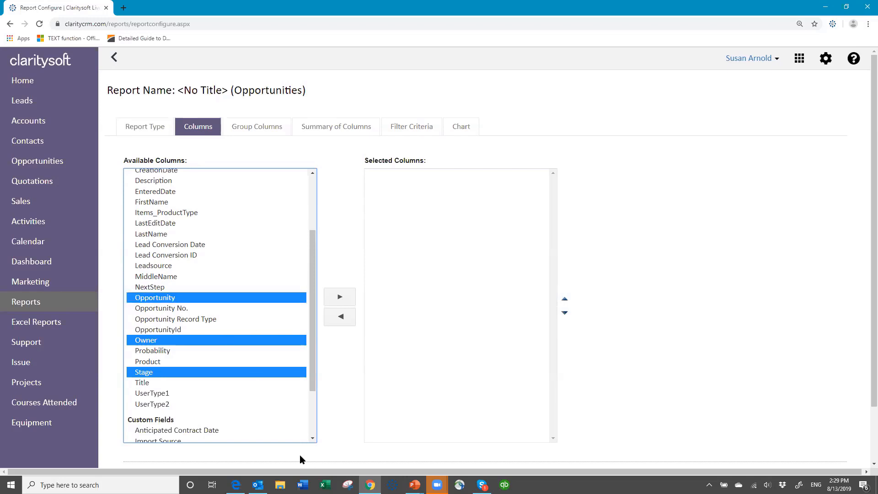
scroll(242, 398, "down", 2)
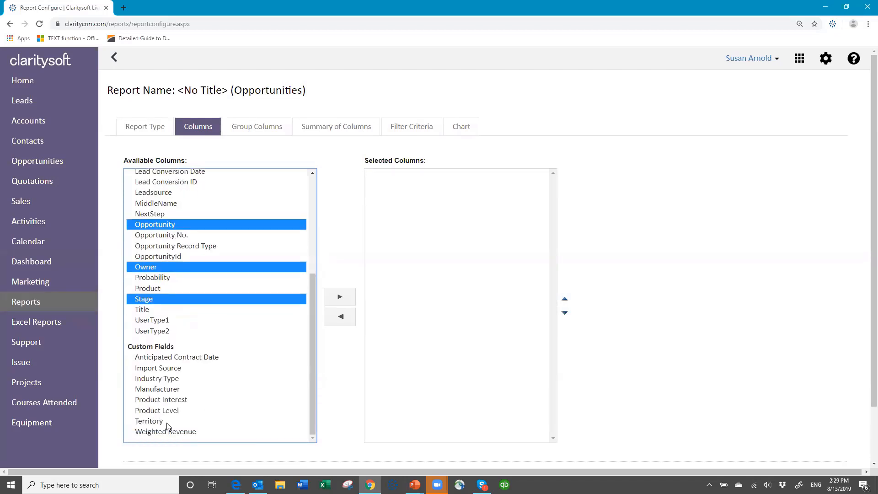
left_click(159, 379, "ctrl")
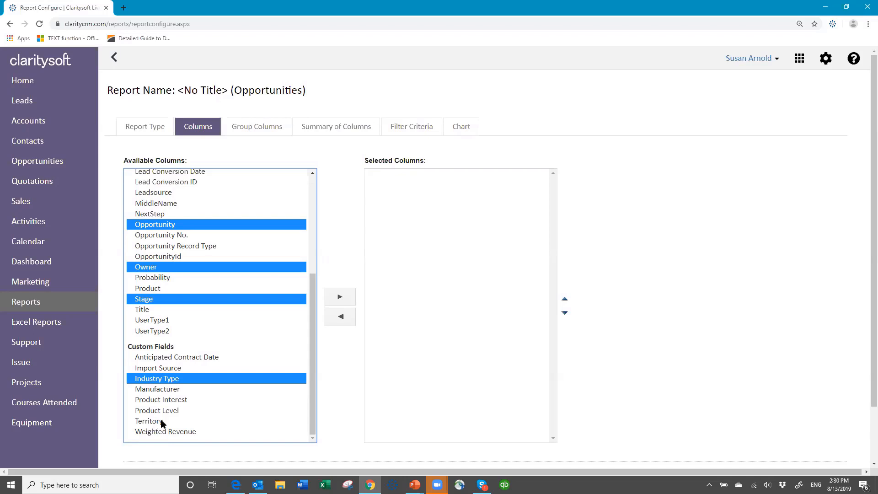
left_click(347, 301)
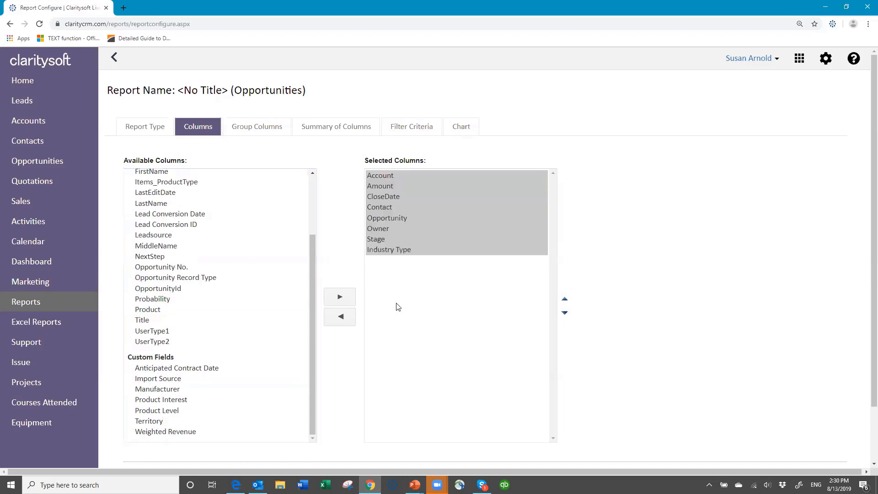
Move Amount to the last column, and Contact and Opportunity up above CloseDate
left_click(388, 186)
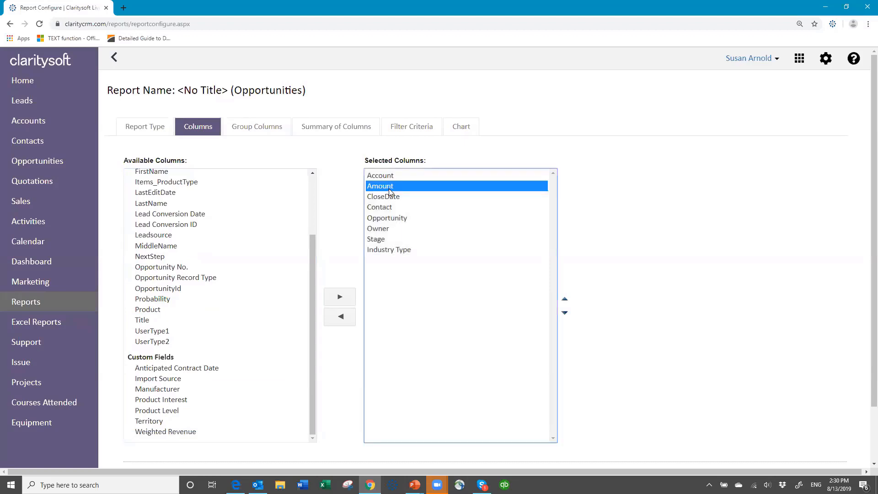
left_click(567, 315)
left_click(567, 314)
left_click(566, 315)
left_click(567, 315)
left_click(566, 315)
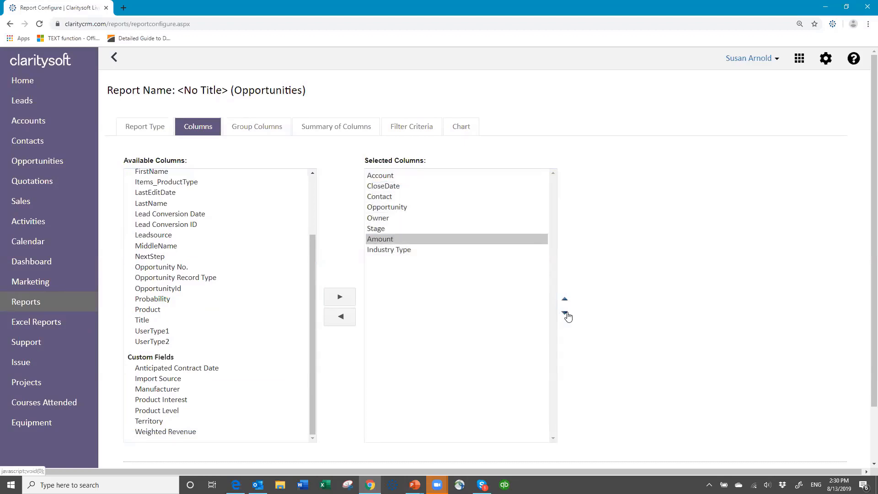
left_click(566, 314)
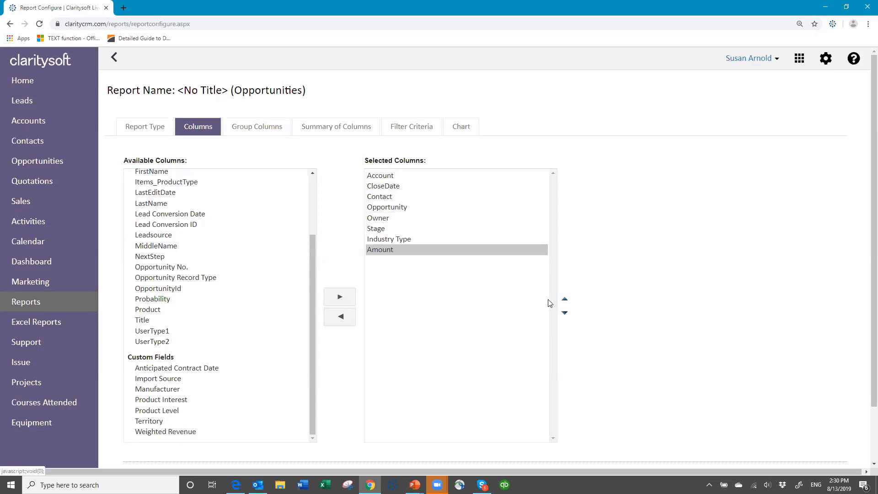
left_click(381, 198)
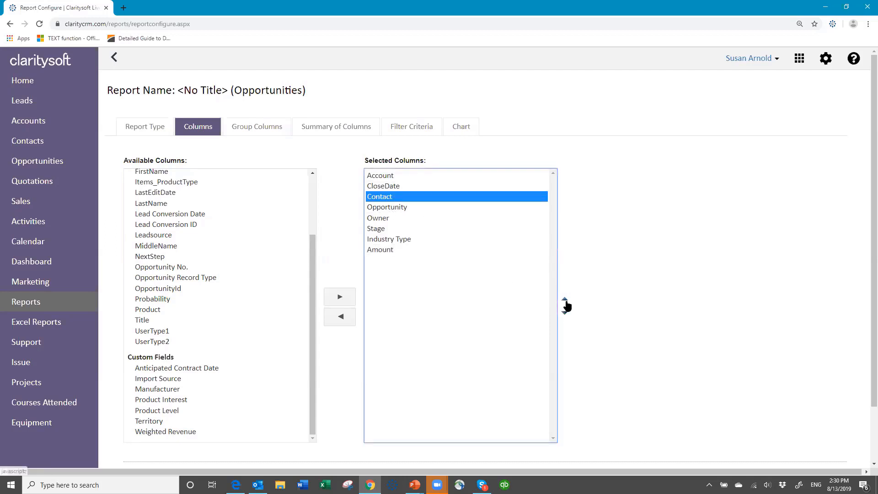
left_click(566, 300)
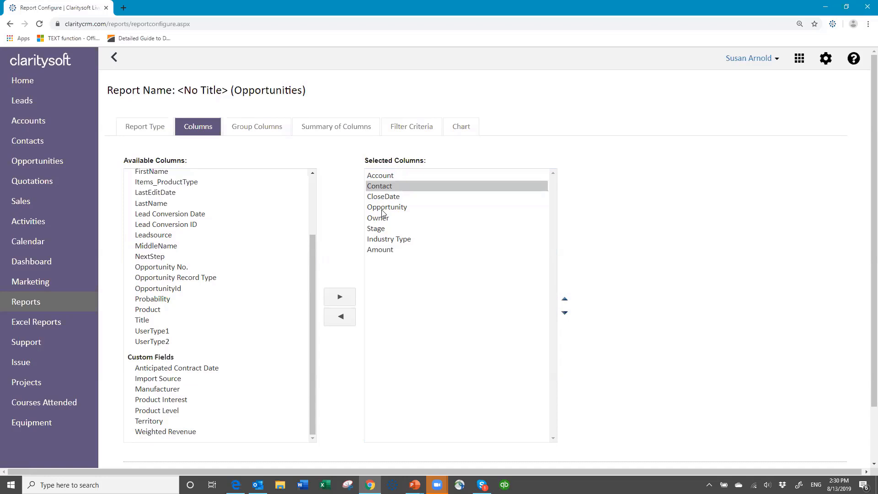
left_click(382, 209)
left_click(566, 301)
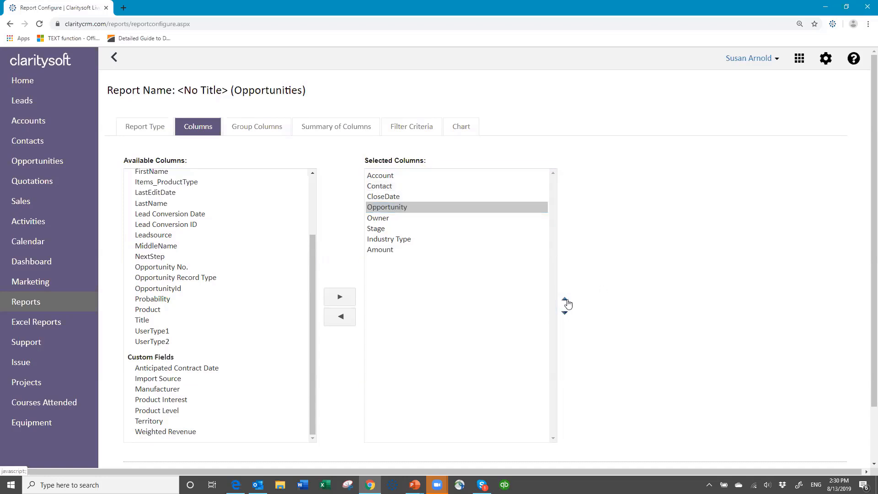
Move Stage to the top and CloseDate below Industry Type, then go to grouping settings
left_click(382, 223)
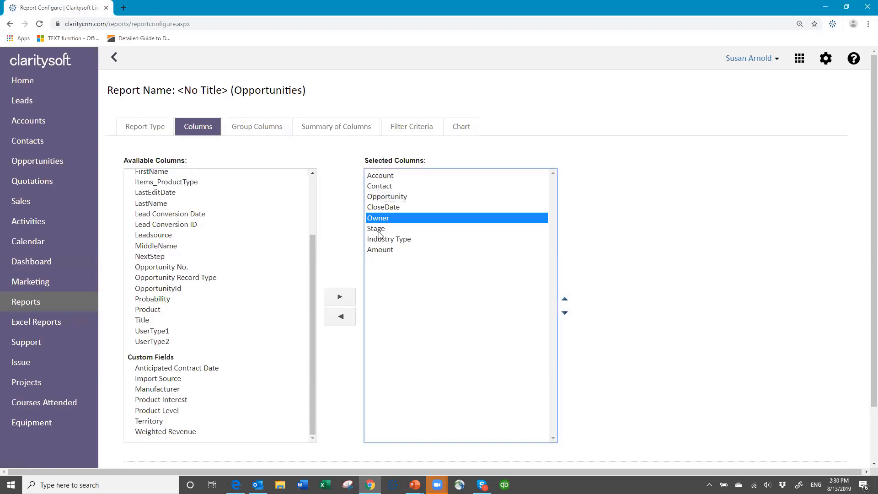
left_click(382, 230)
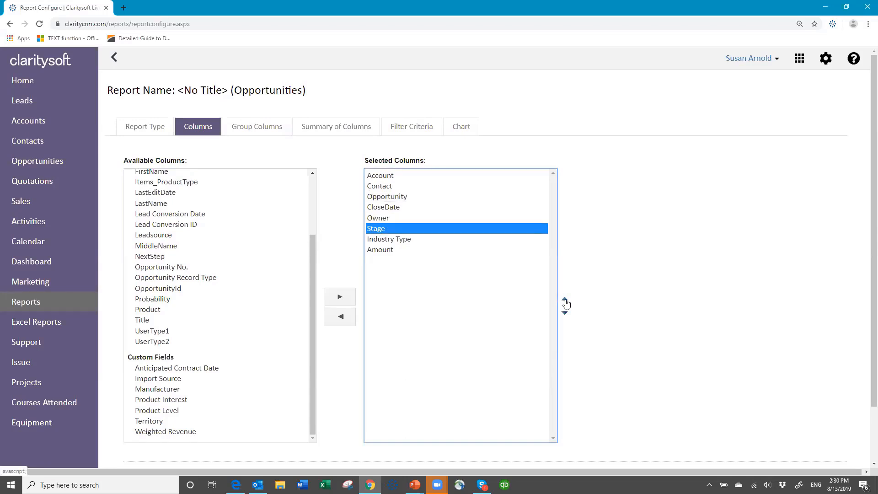
left_click(565, 301)
left_click(565, 301)
left_click(566, 301)
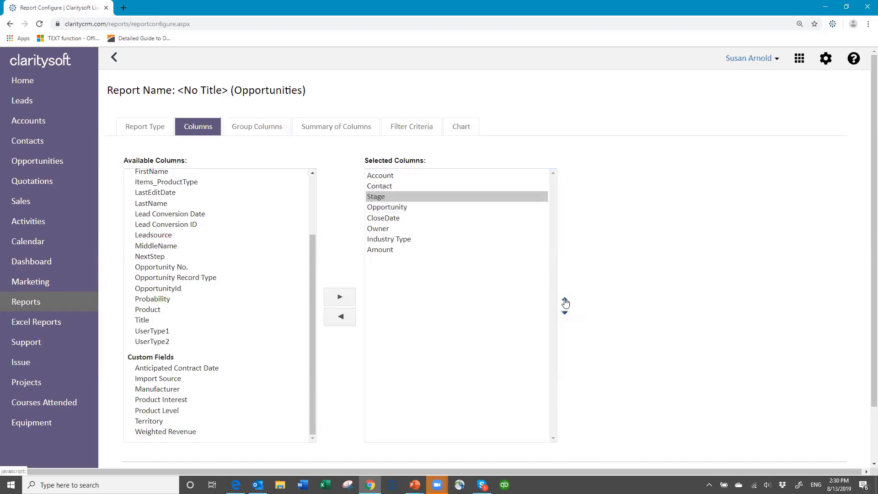
left_click(565, 301)
left_click(565, 301)
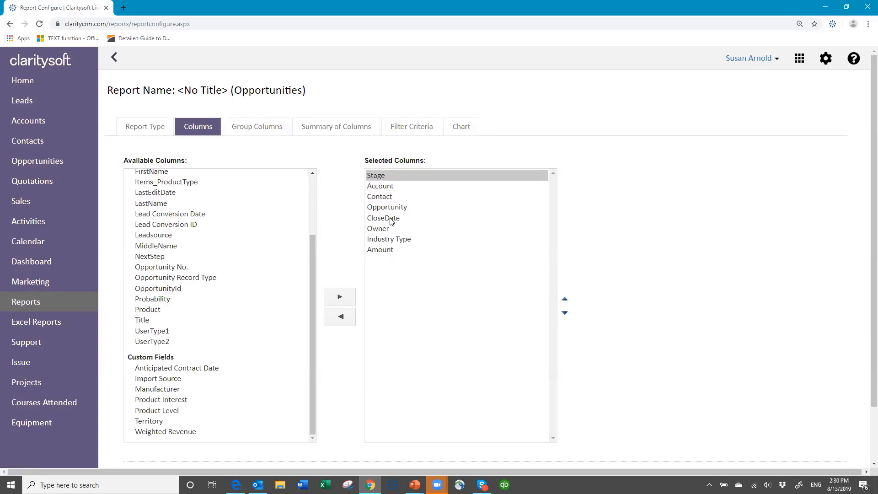
left_click(385, 219)
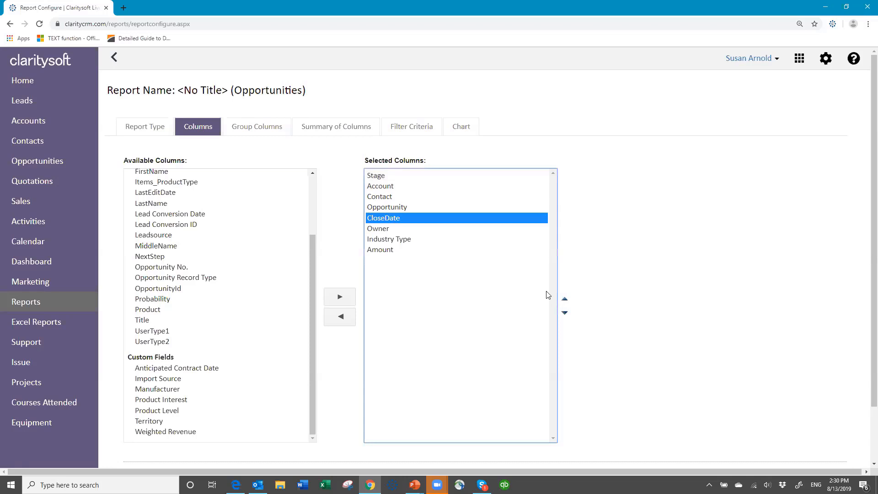
left_click(566, 312)
left_click(566, 312)
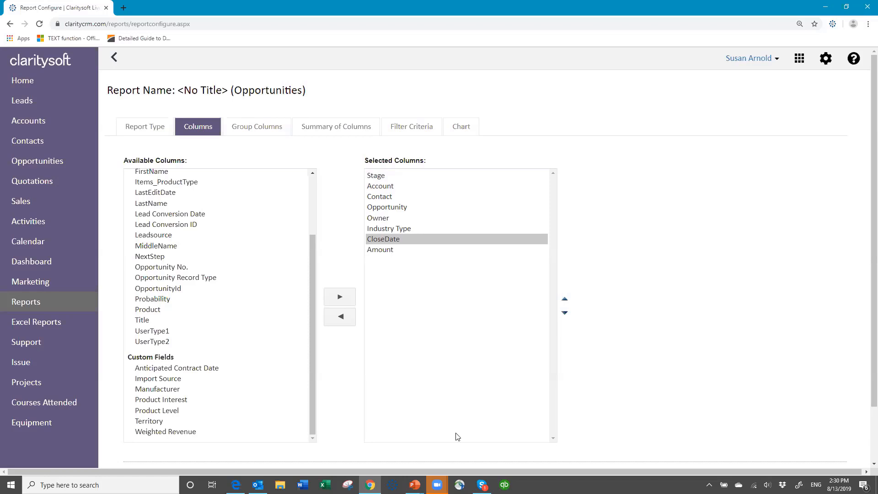
left_click(250, 127)
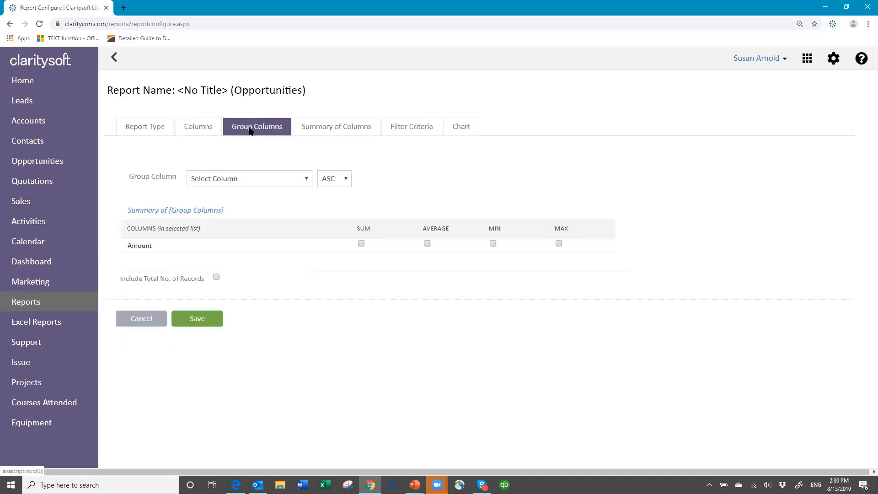
Choose Stage as the Group Column for the Opportunities report, keeping ASC order
left_click(306, 179)
scroll(269, 429, "down", 4)
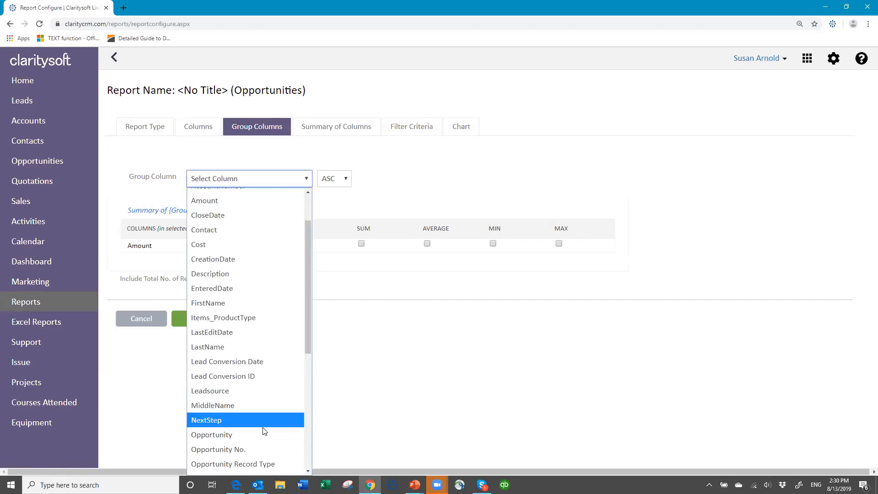
left_click(217, 409)
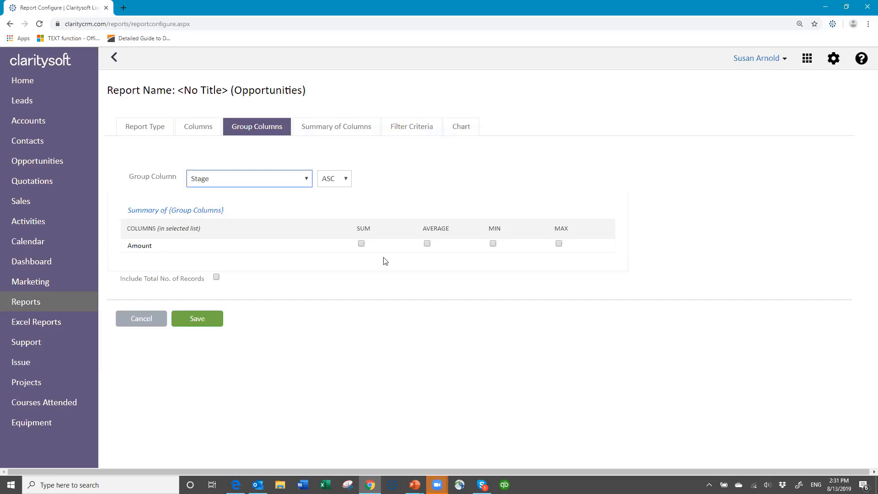
Sum and average Amount per Stage group with record count, and add the Amount sum to the report summary
left_click(361, 244)
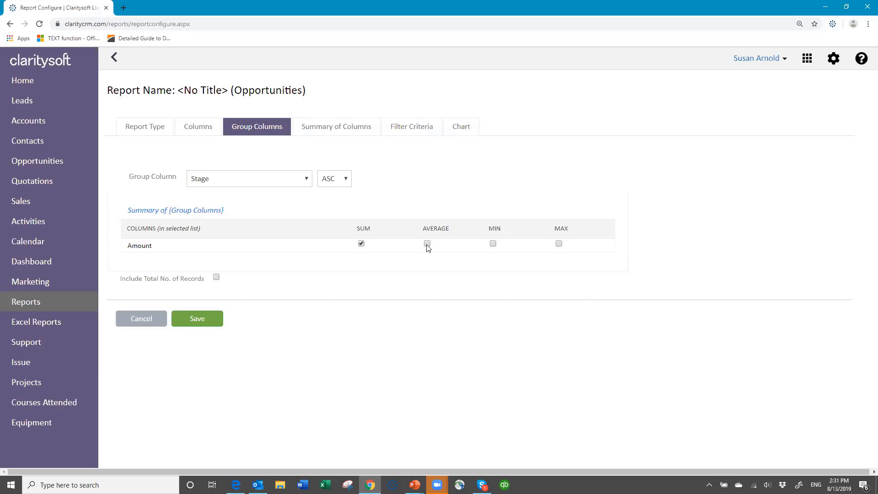
left_click(427, 245)
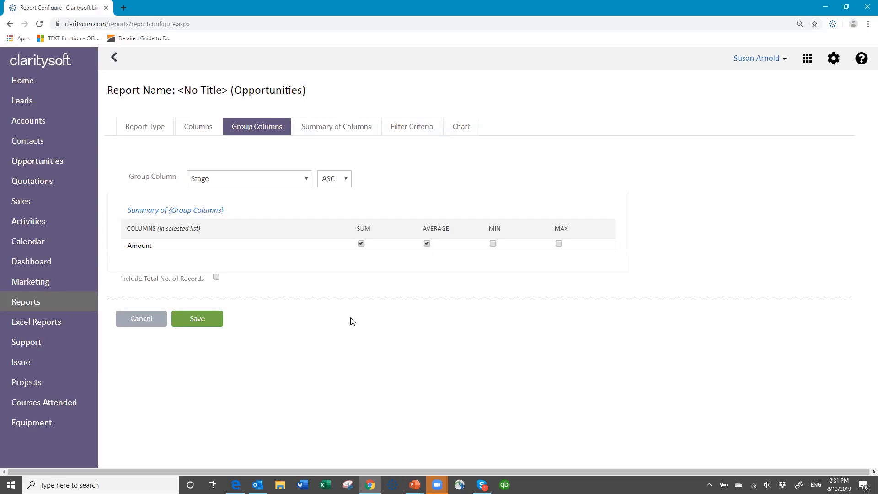
left_click(217, 277)
left_click(354, 129)
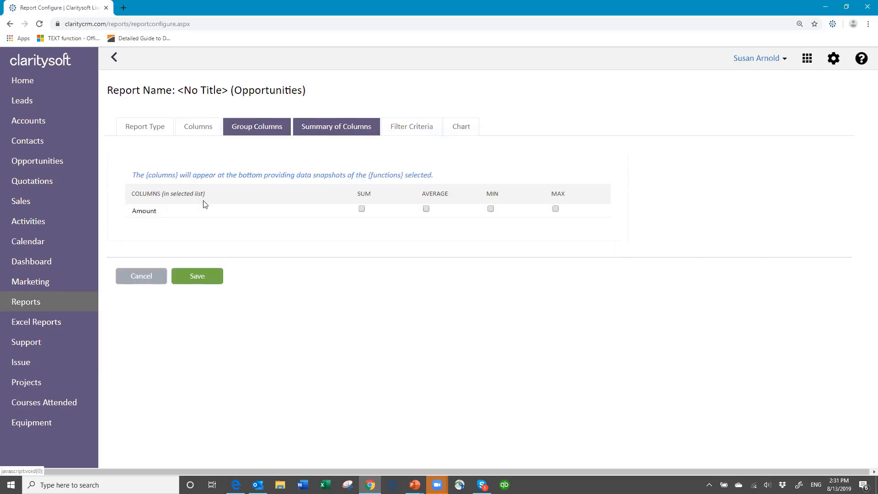
left_click(362, 209)
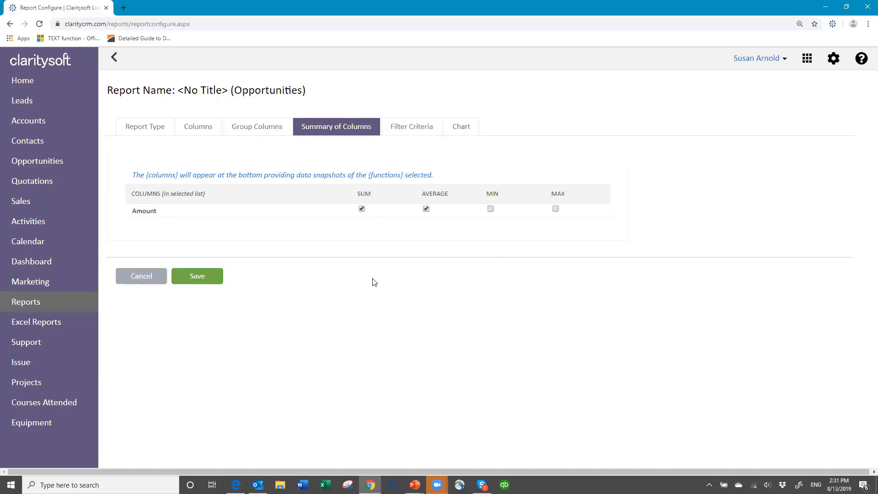
left_click(413, 126)
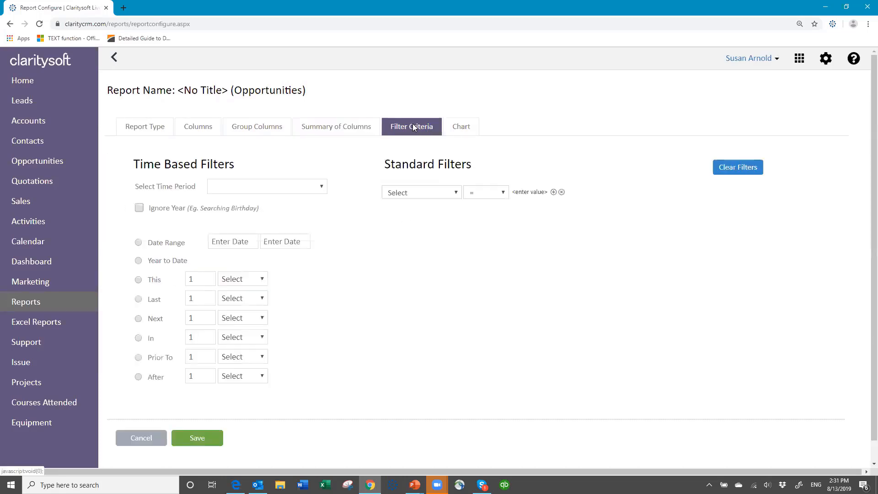
Set the time period filter to CloseDate within This 1 Month
left_click(323, 187)
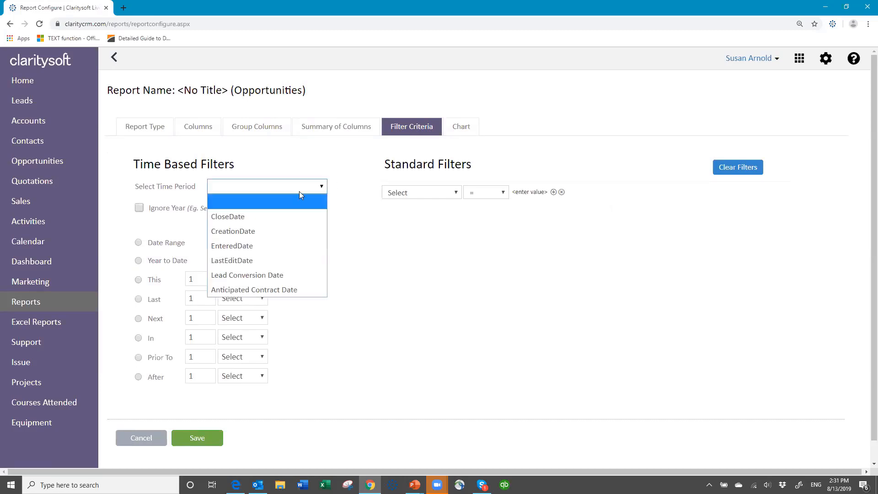
left_click(284, 217)
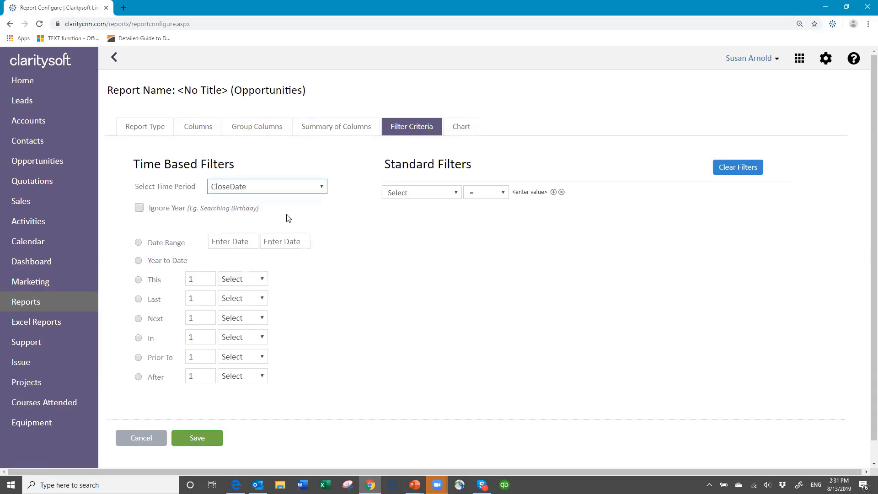
left_click(139, 279)
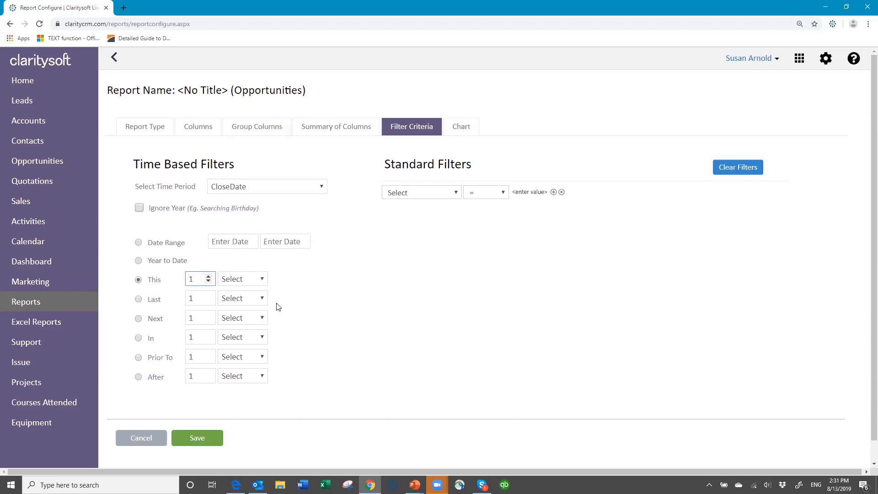
left_click(264, 280)
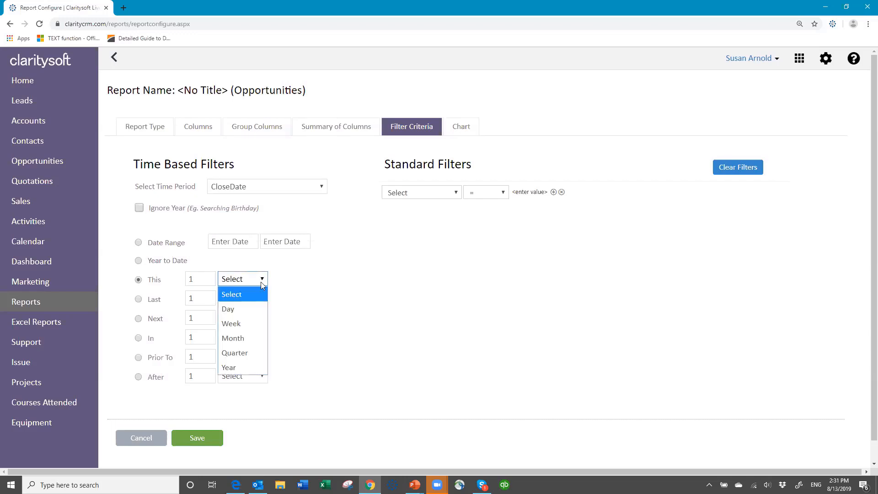
left_click(246, 339)
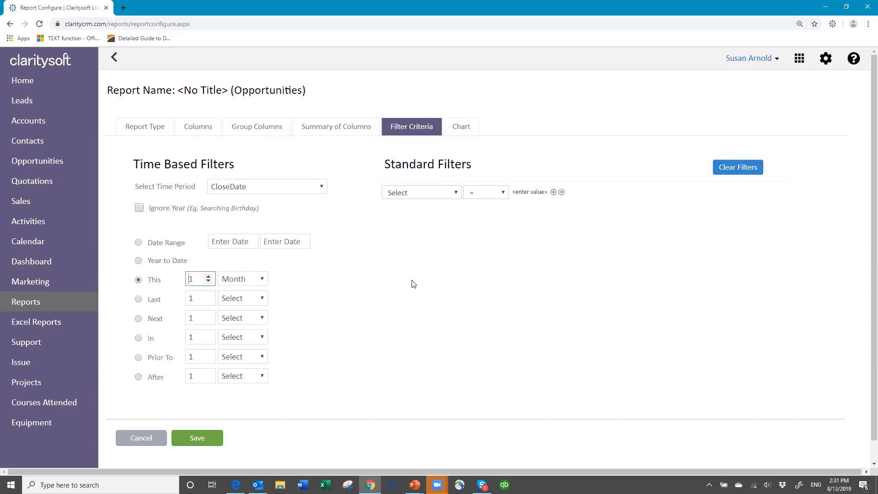
Add a standard filter: Stage Not Contains 'won'
left_click(455, 194)
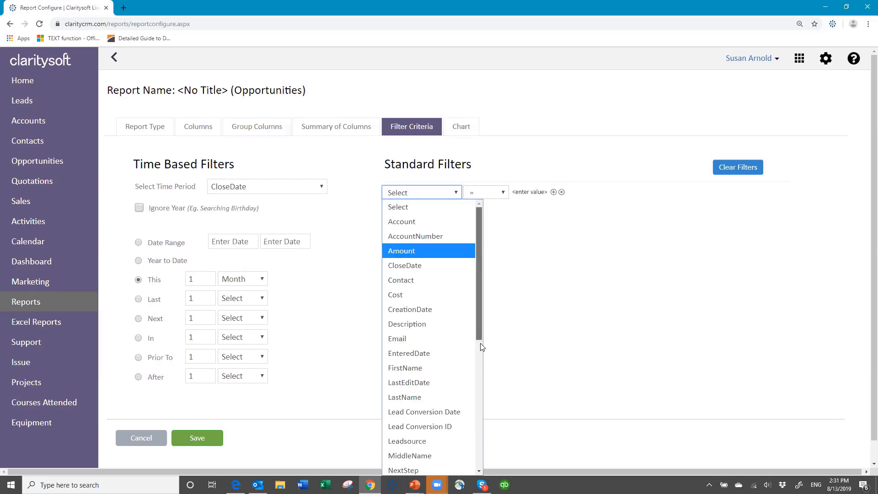
left_click_drag(481, 333, 481, 379)
scroll(481, 378, "down", 3)
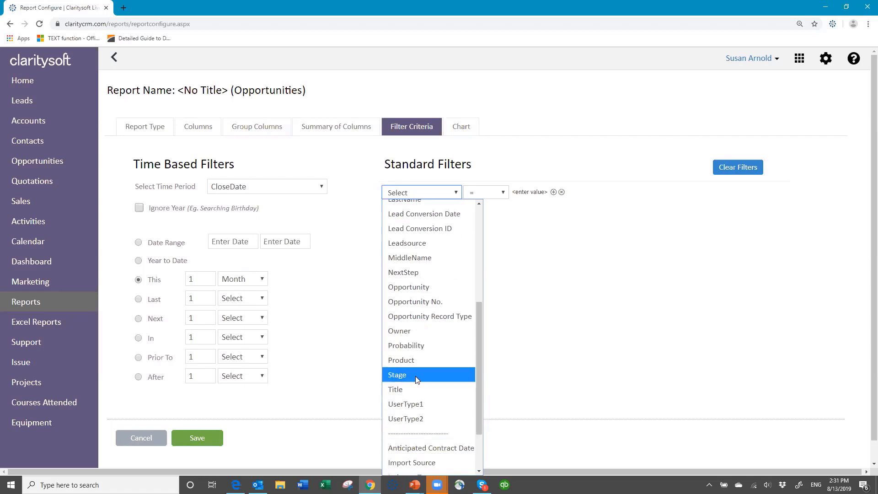
left_click(417, 380)
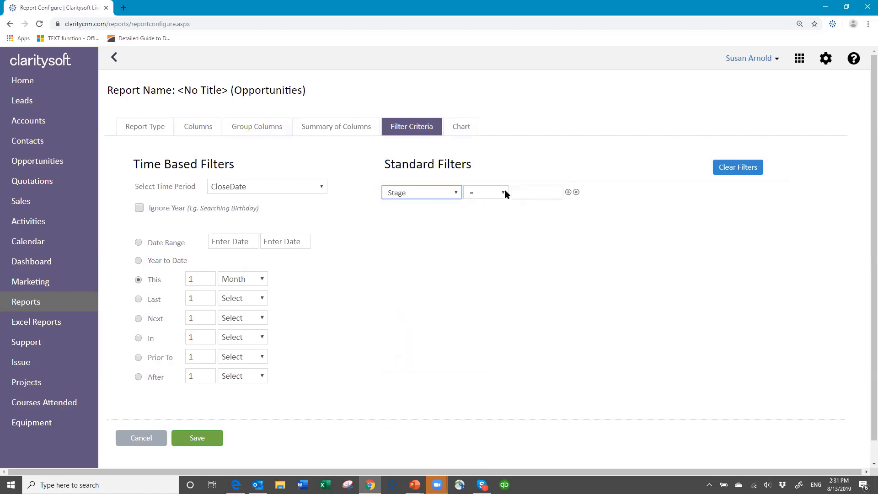
left_click(505, 193)
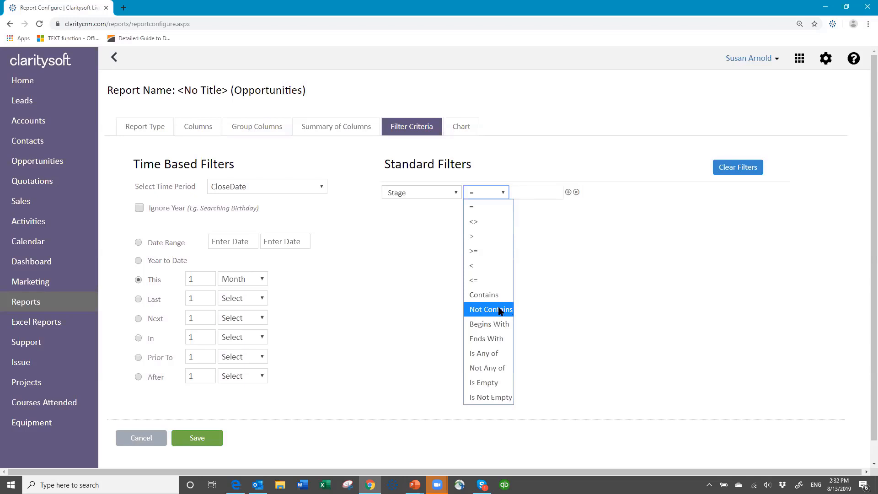
left_click(502, 310)
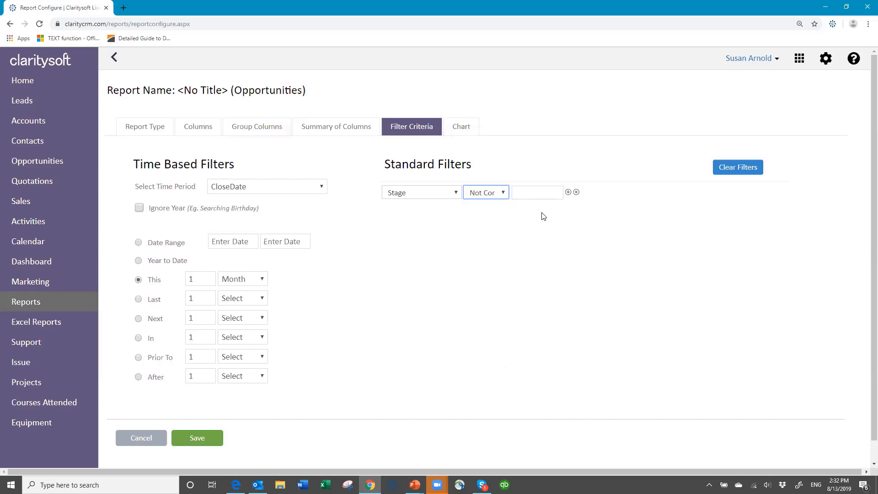
left_click(525, 195)
type("won")
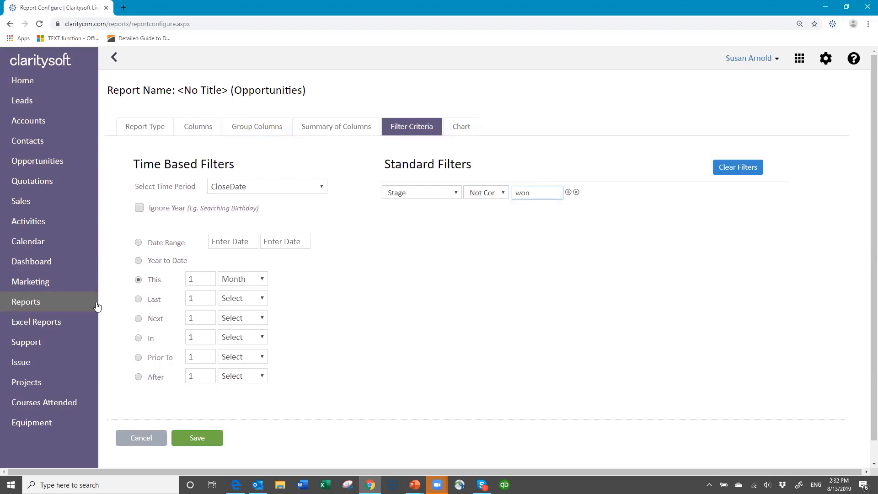
Chart Owner on the x axis against the SUM of Amount on the y axis
left_click(464, 130)
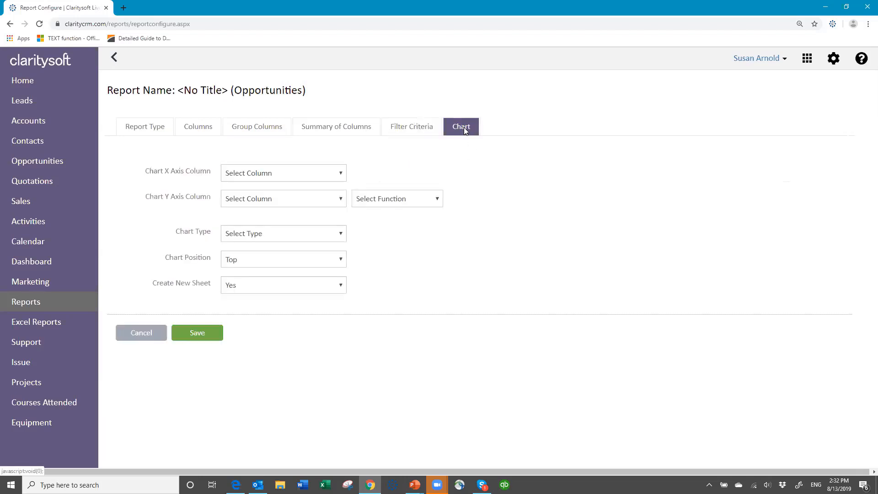
left_click(342, 176)
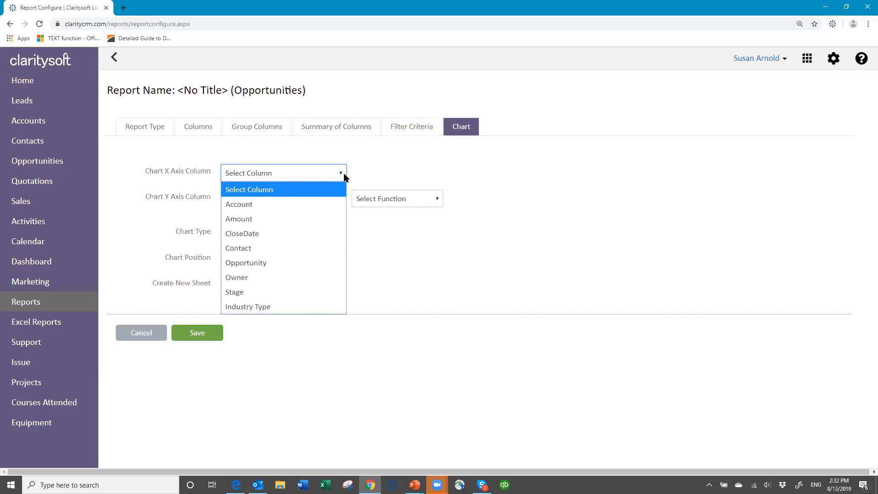
left_click(247, 278)
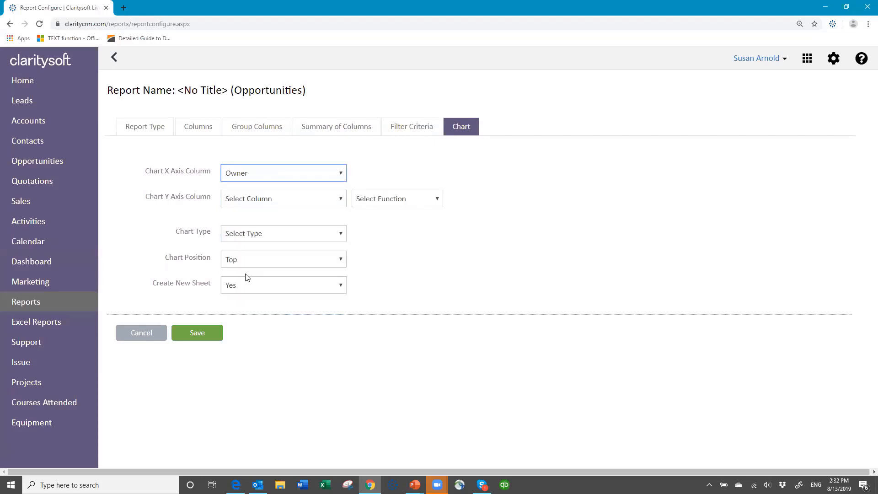
left_click(336, 197)
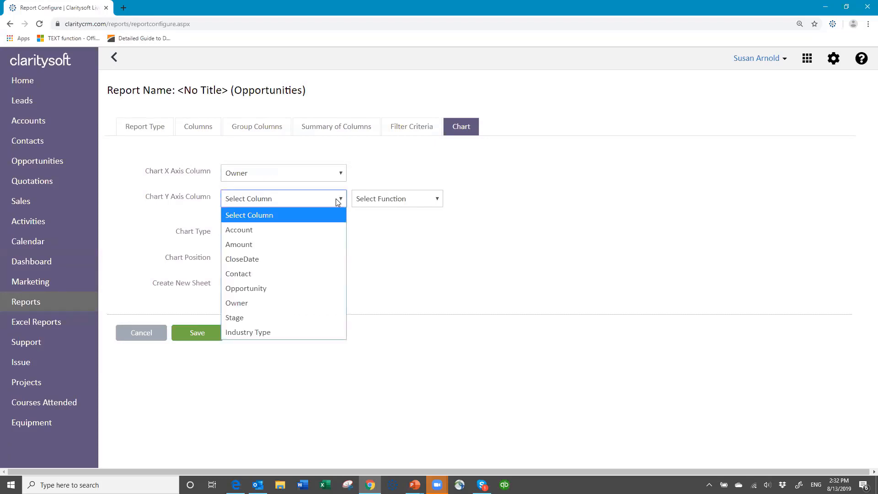
left_click(274, 245)
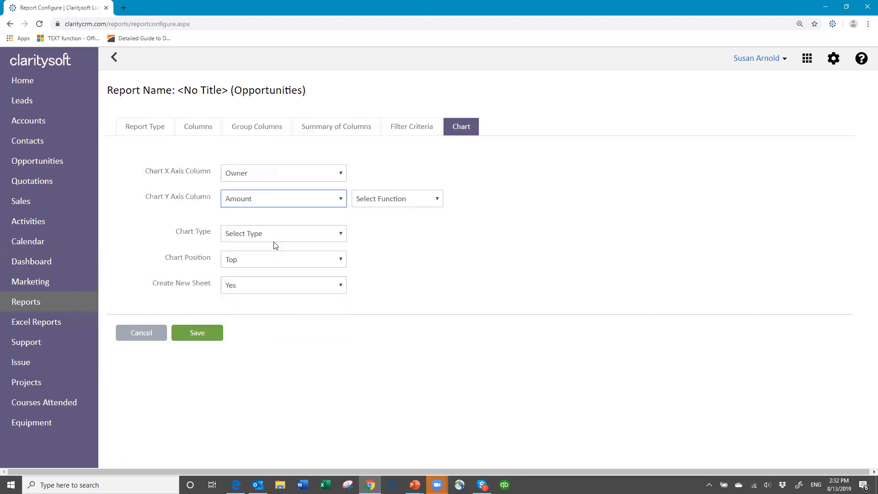
left_click(438, 200)
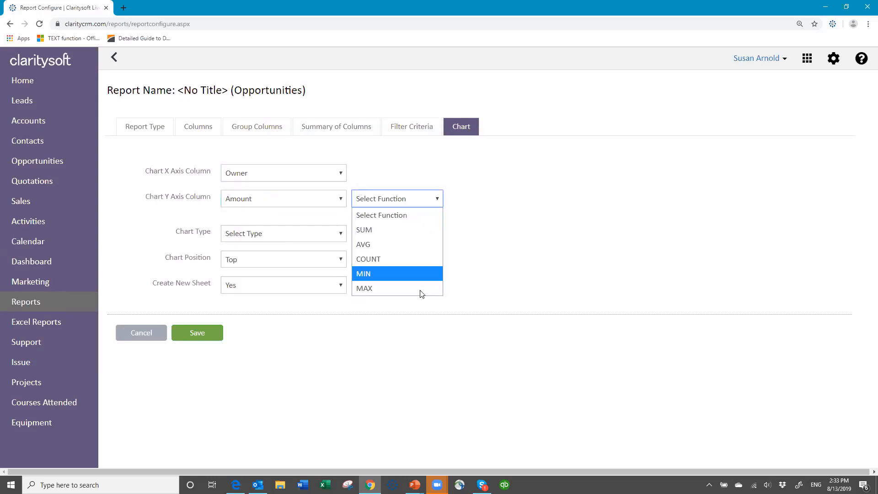
left_click(408, 229)
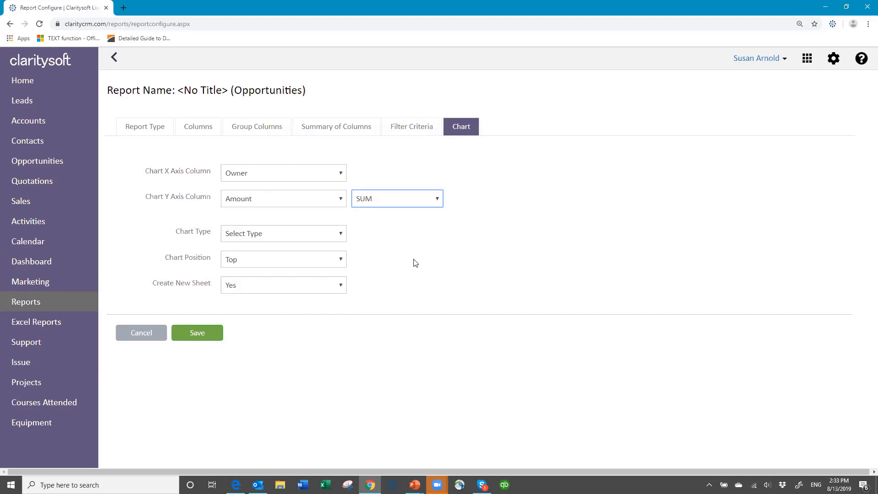
Make it a Column chart positioned at Top with no new sheet, then save the report
left_click(340, 236)
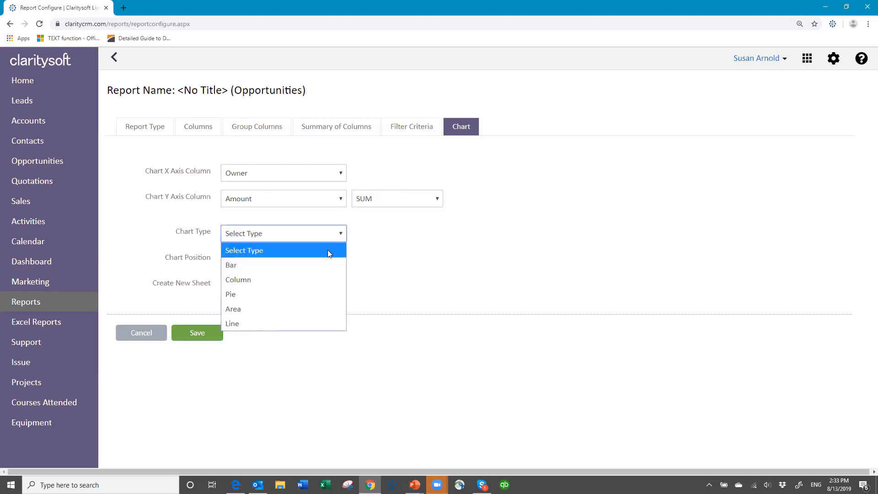
left_click(315, 280)
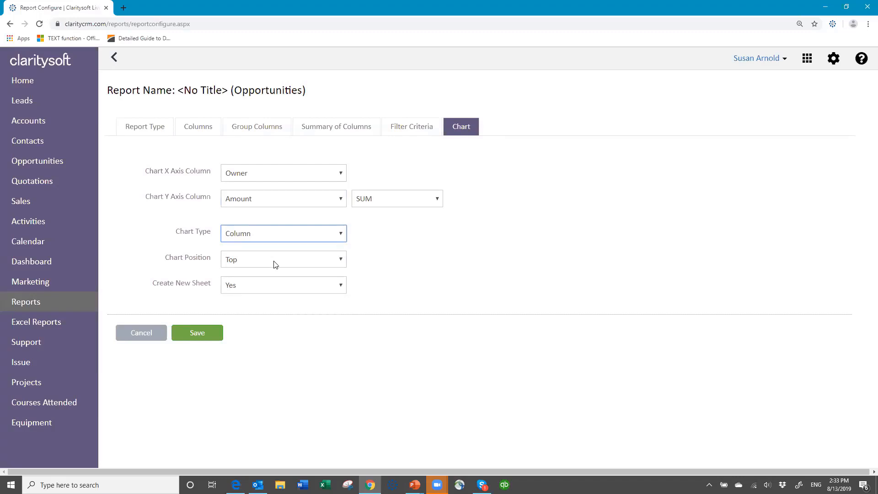
left_click(341, 261)
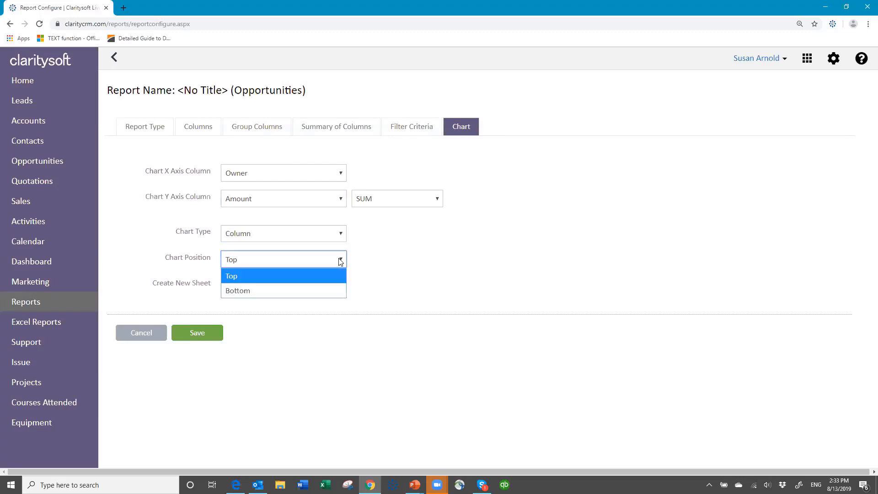
left_click(269, 259)
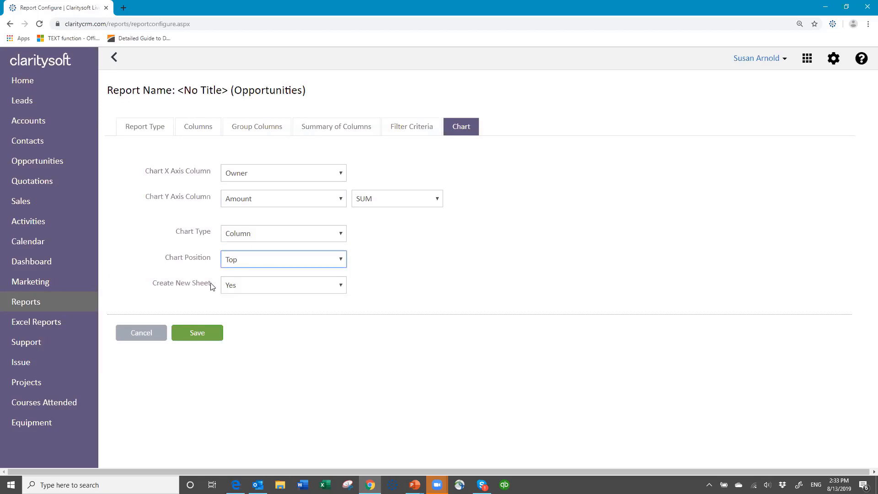
left_click(265, 287)
left_click(269, 316)
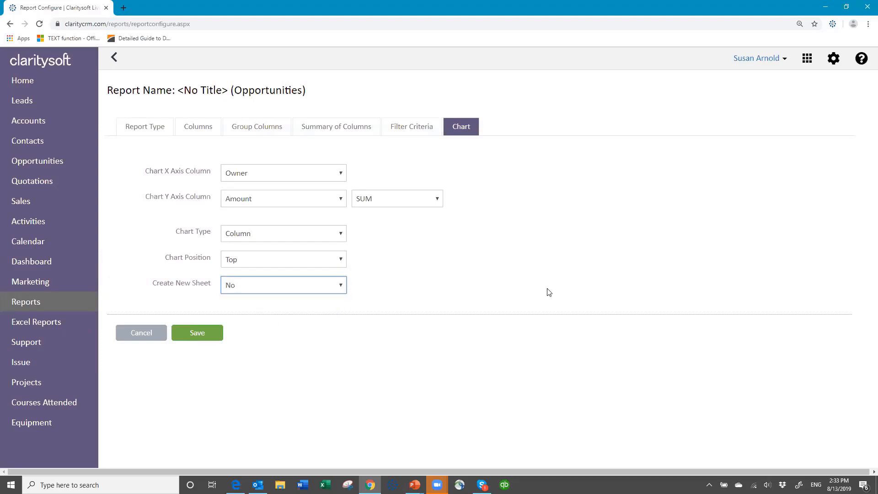
left_click(197, 334)
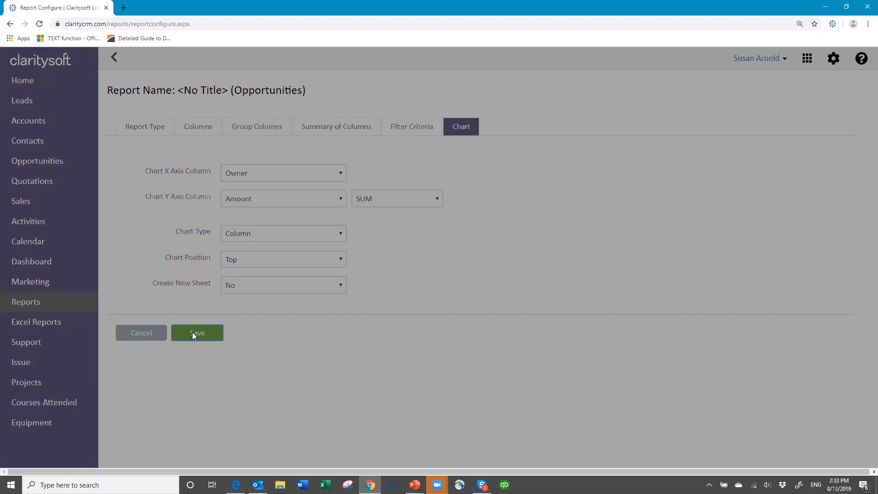
Save the report as 'Opportunities by Stage Close this month' in the personal reports folder
left_click(193, 334)
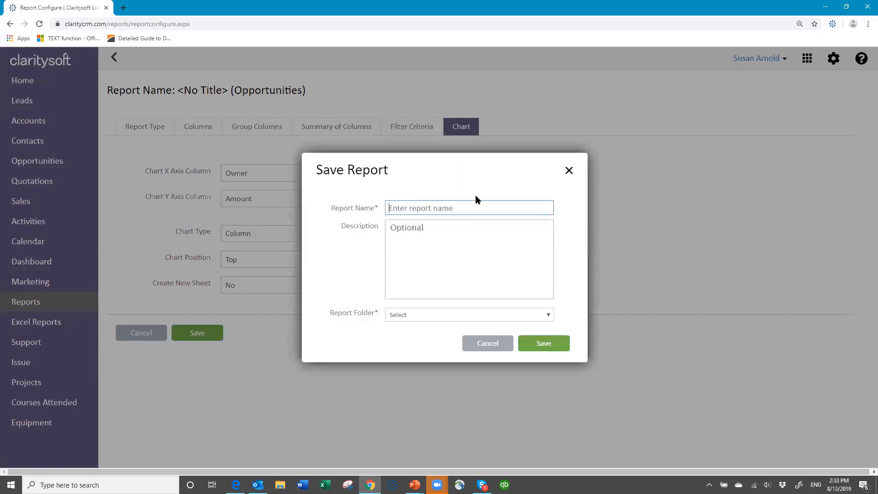
type("Opportunities")
type(" Close")
key("BackSpace")
key("BackSpace")
key("BackSpace")
type("by")
type("Stage Close this month")
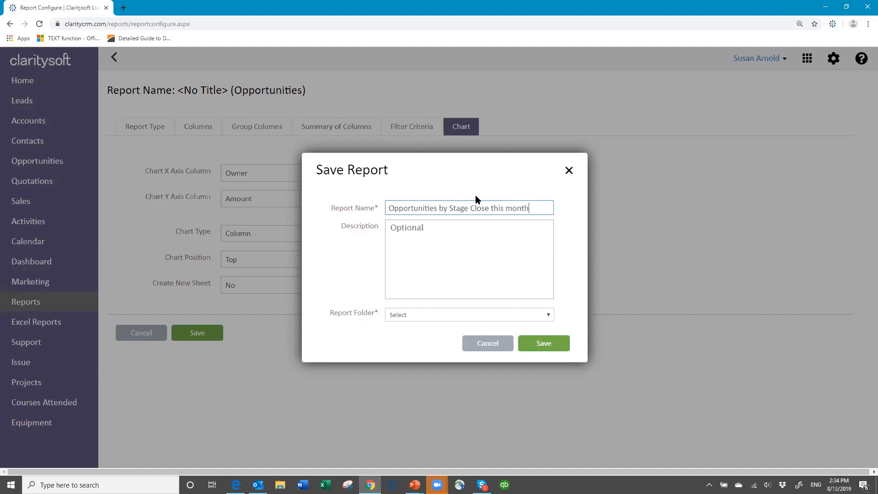
left_click(437, 316)
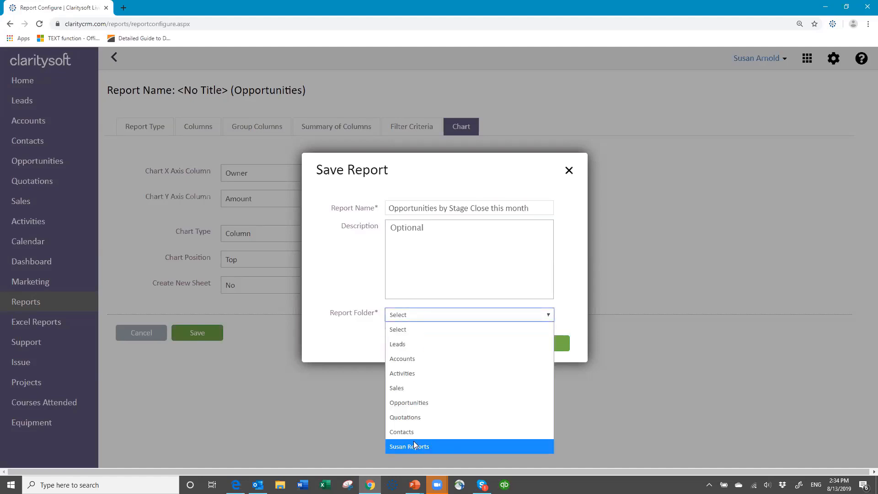
left_click(415, 448)
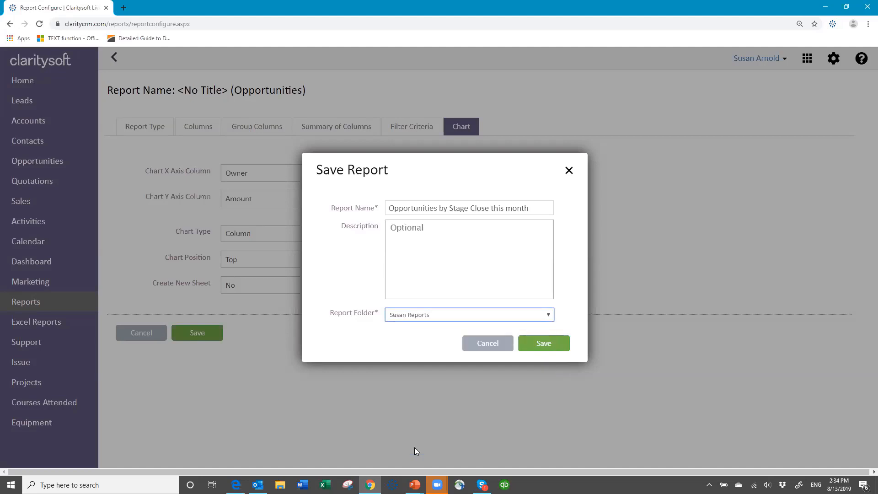
left_click(546, 348)
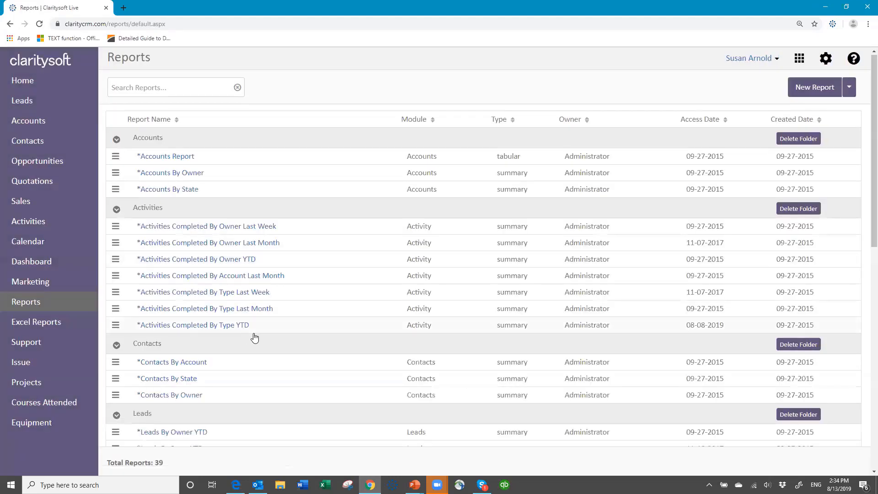
Download the Opportunities by Stage Close this month report as Excel and open the .xlsx file
scroll(251, 336, "down", 10)
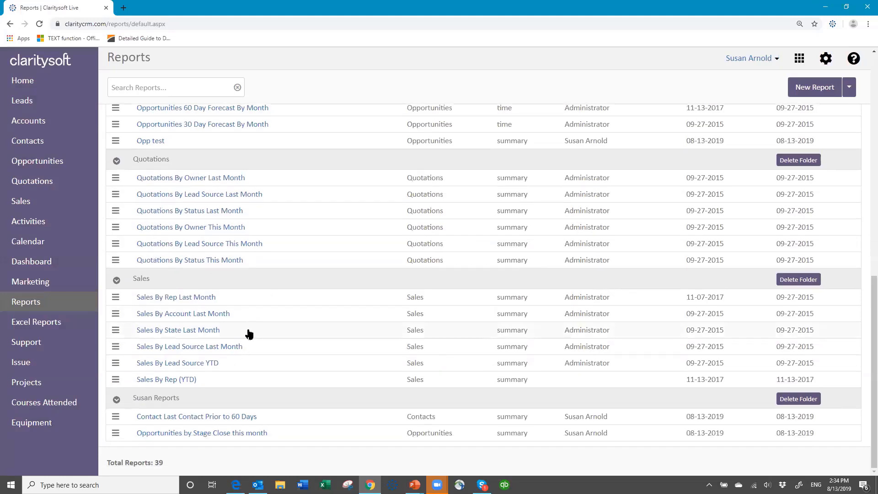
left_click(187, 434)
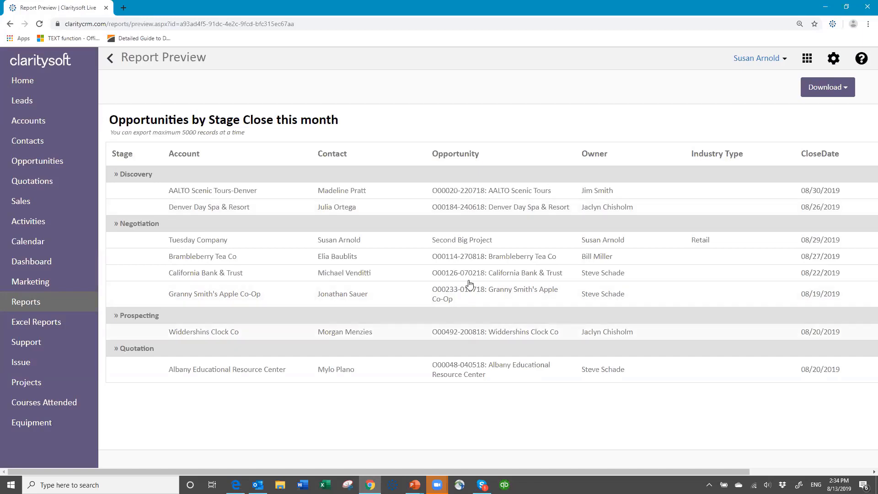
left_click(847, 89)
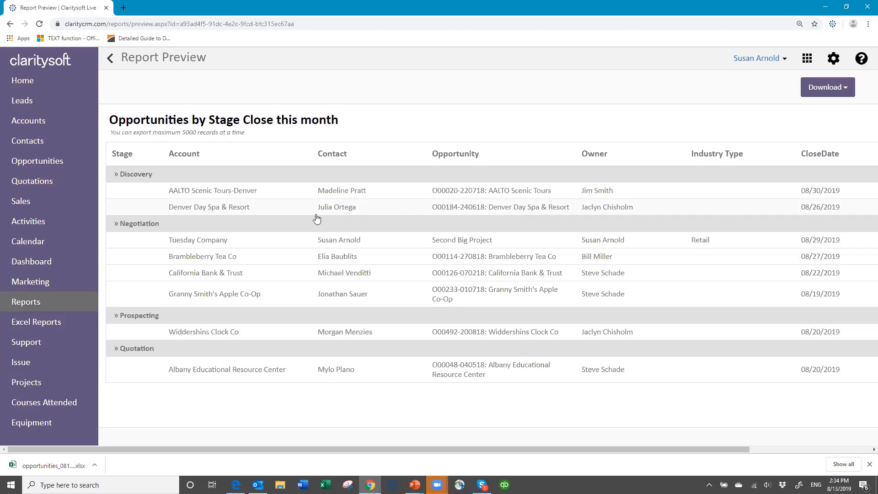
left_click(42, 465)
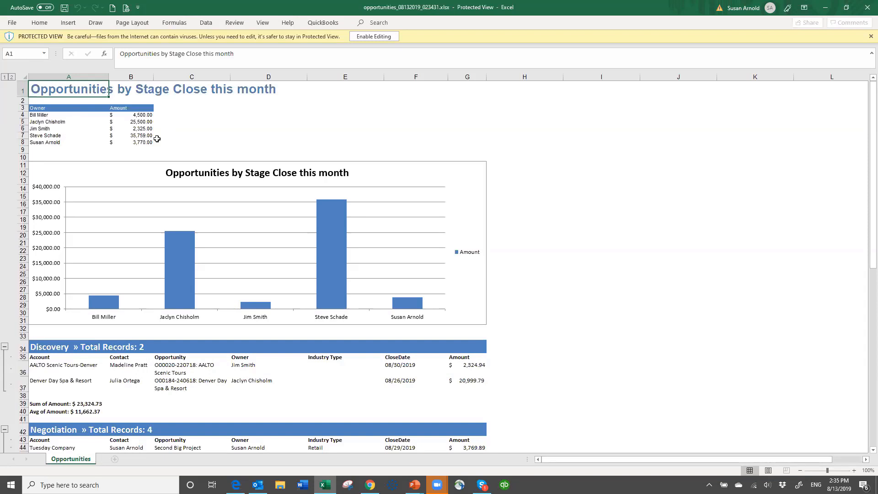
Set the exported workbook's zoom to a custom 150%
left_click(262, 23)
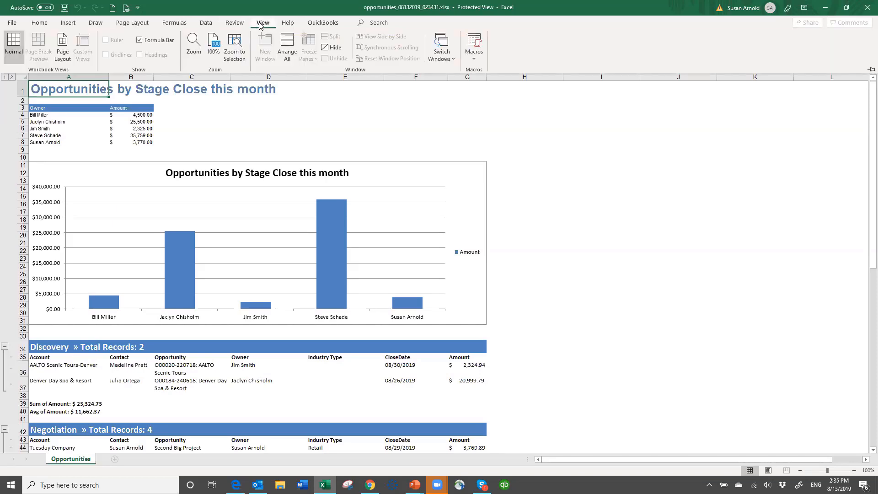
left_click(194, 48)
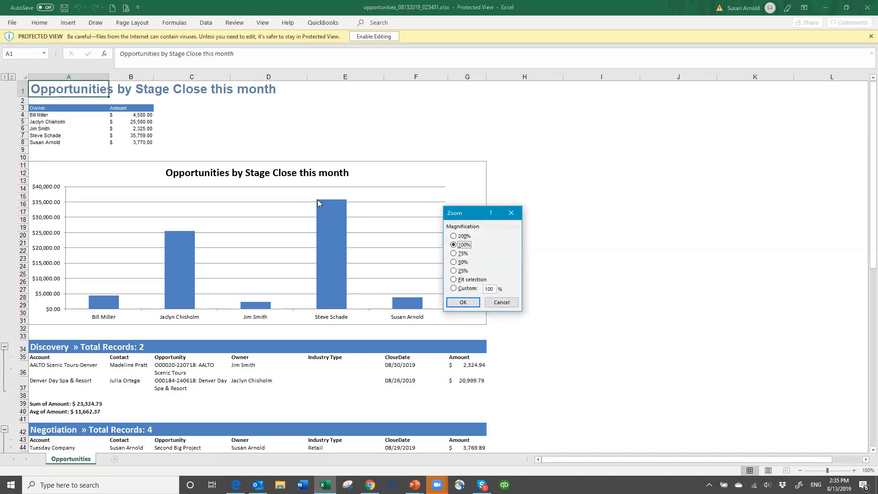
left_click(454, 290)
type("150")
key("Return")
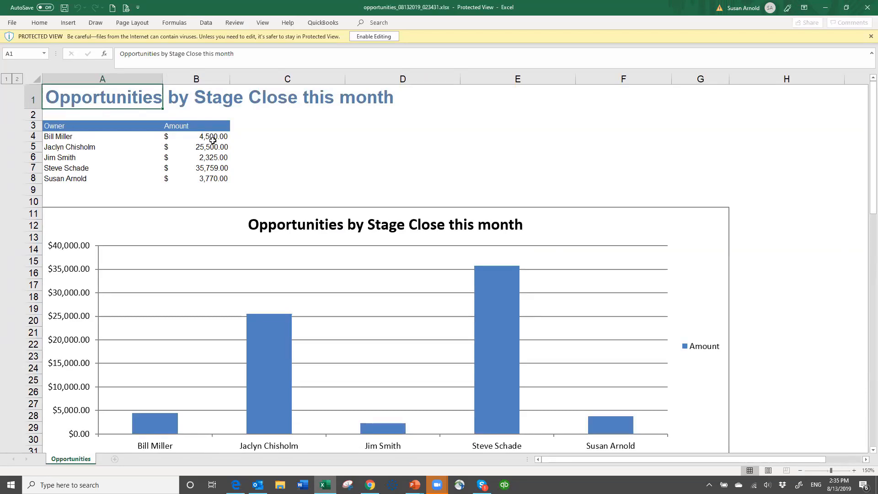
Scroll through each Stage section of the exported sheet
scroll(391, 335, "down", 3)
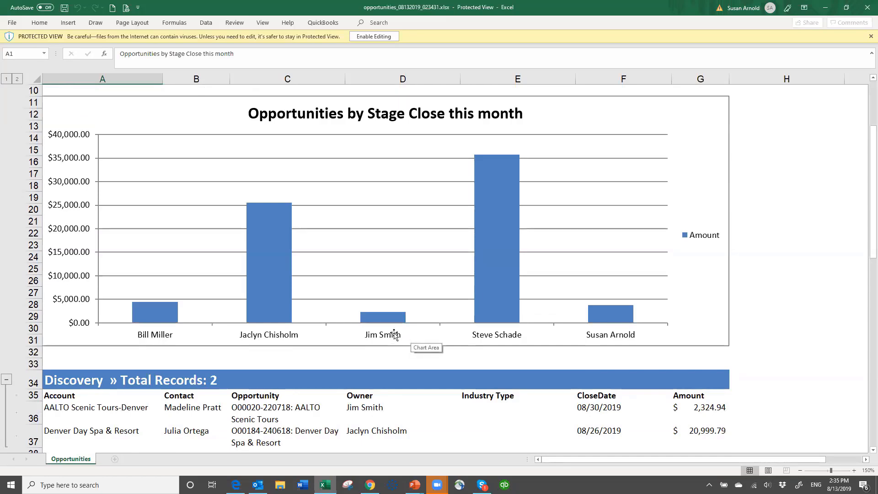
scroll(308, 316, "down", 5)
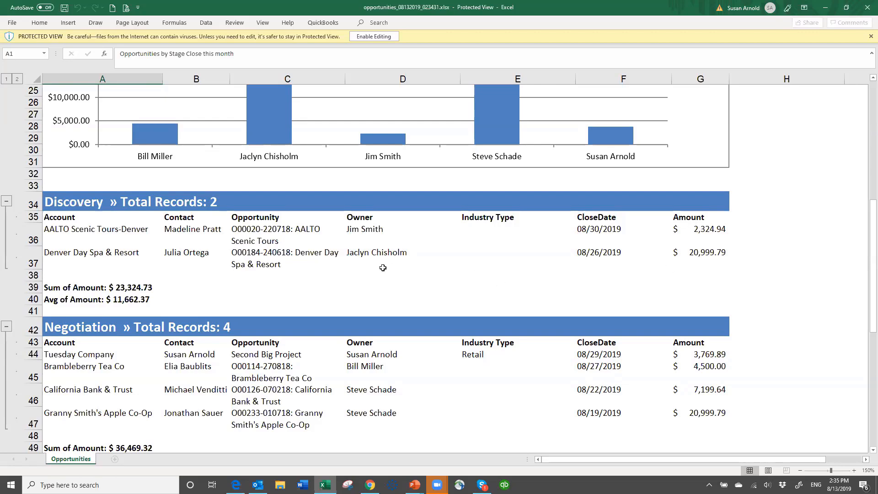
scroll(605, 224, "down", 1)
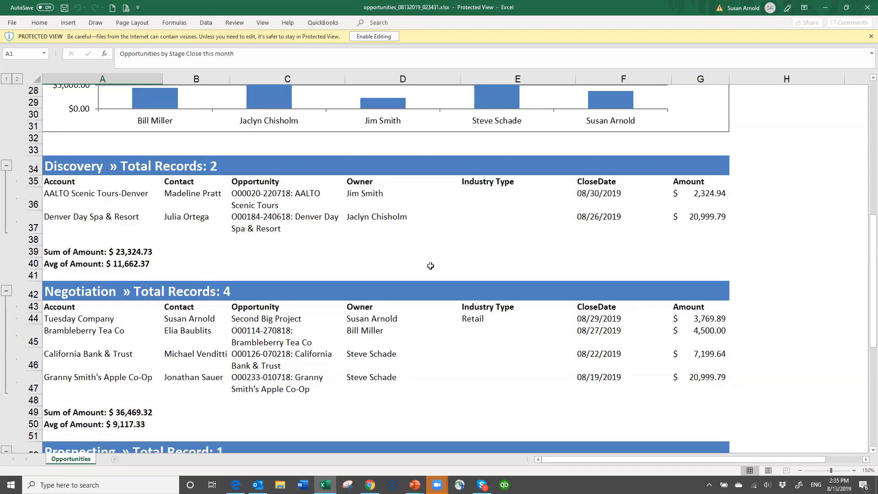
scroll(416, 259, "down", 3)
scroll(413, 264, "down", 3)
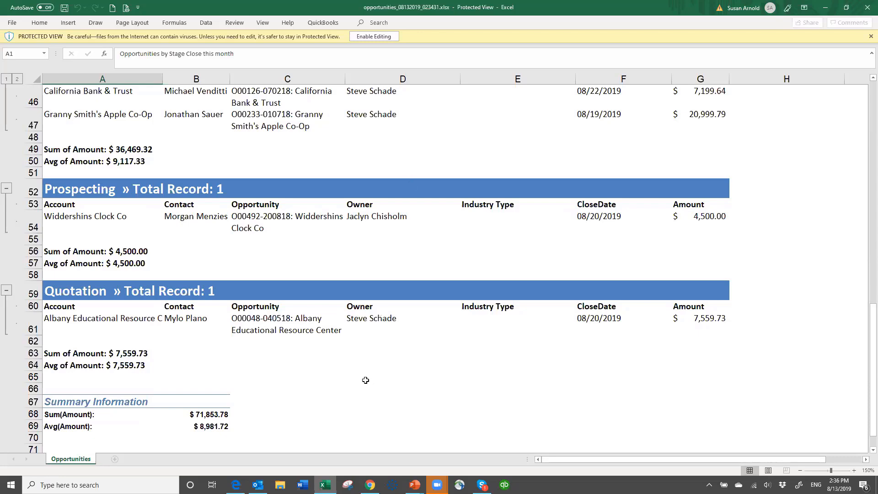
scroll(366, 378, "down", 3)
scroll(356, 320, "up", 1)
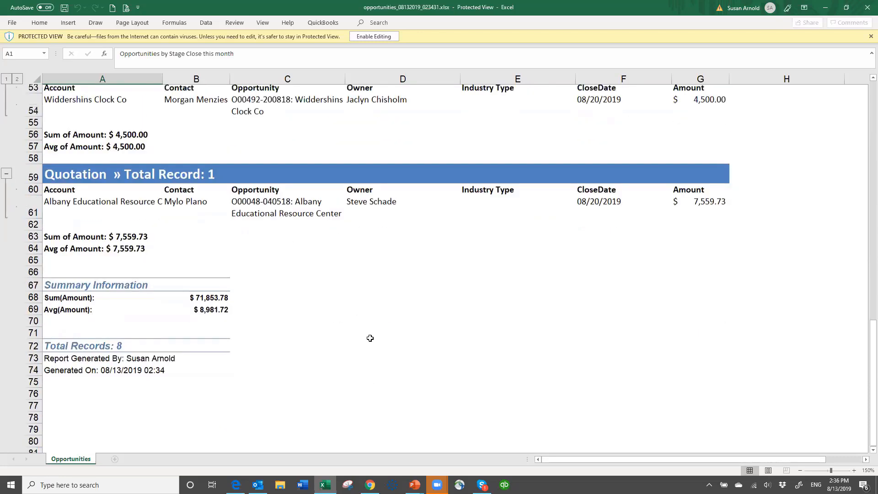
scroll(370, 338, "up", 1)
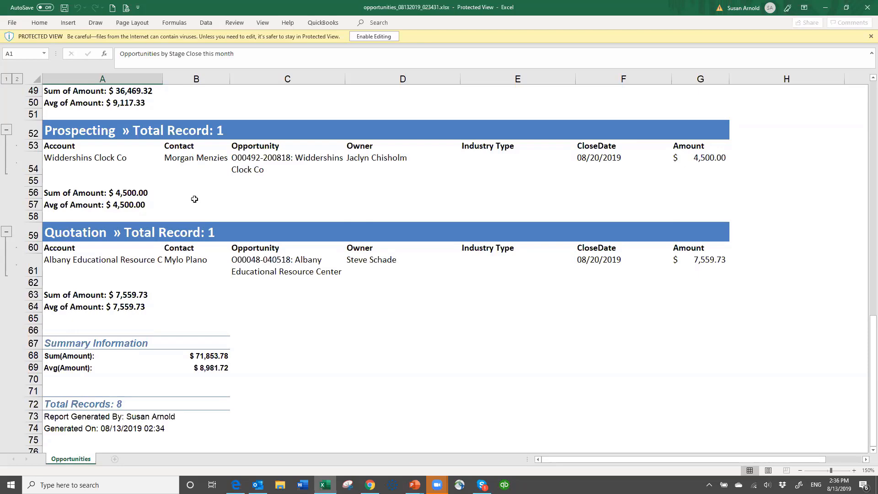
scroll(210, 206, "up", 4)
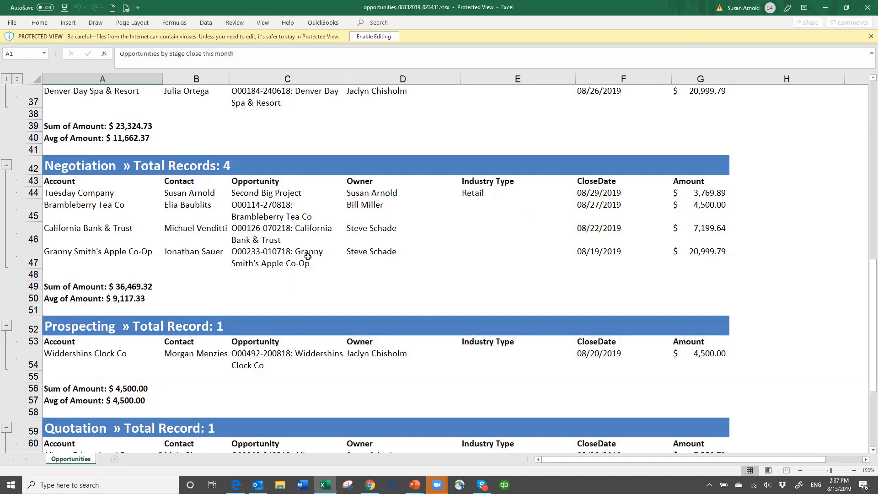
scroll(192, 333, "down", 5)
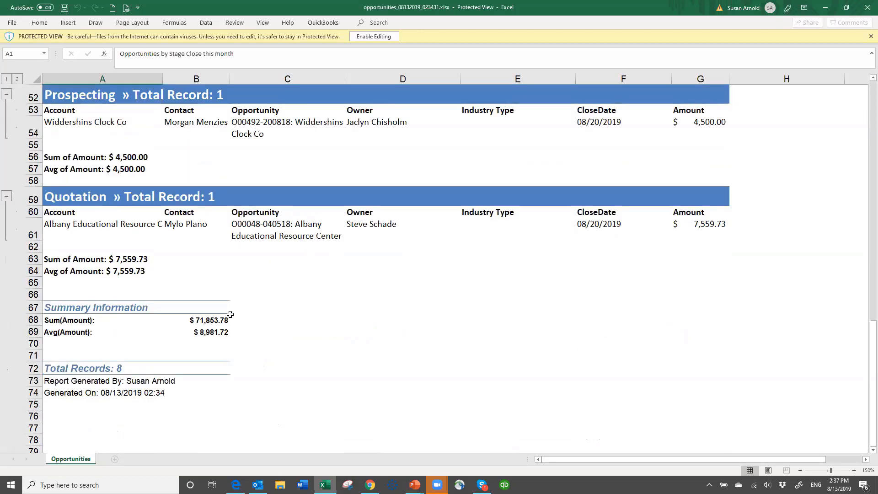
Check the overall Amount sum and average in B68 and B69, then close the workbook
left_click(217, 321)
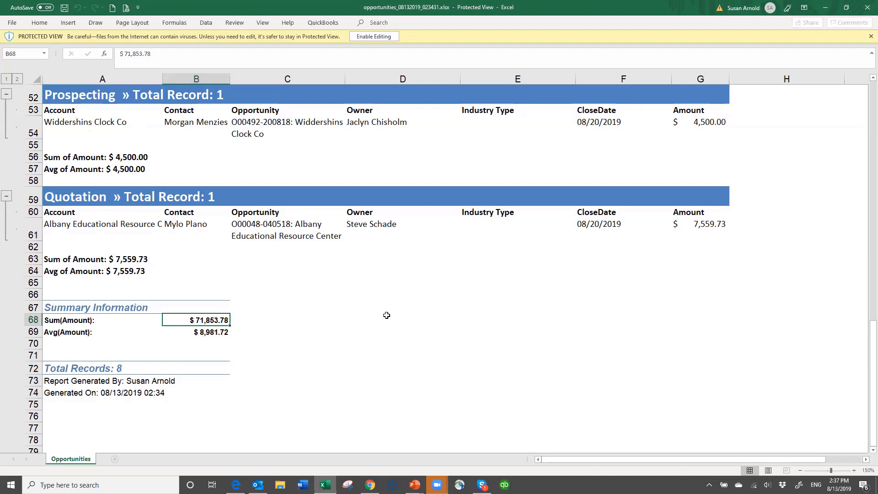
left_click(232, 332)
left_click(212, 334)
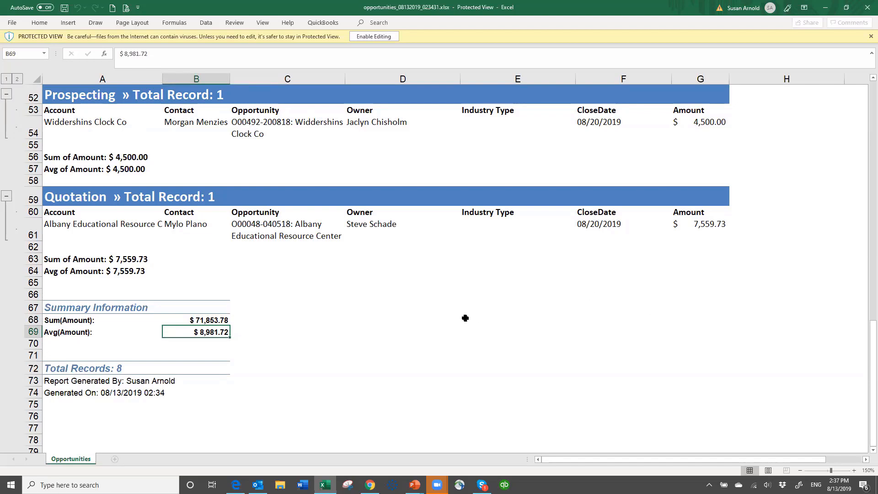
scroll(467, 313, "up", 1)
scroll(466, 314, "up", 15)
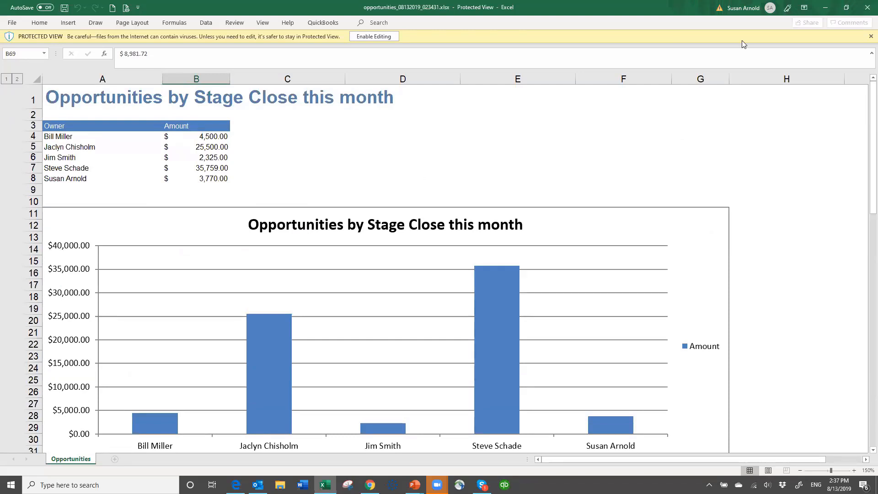
left_click(866, 9)
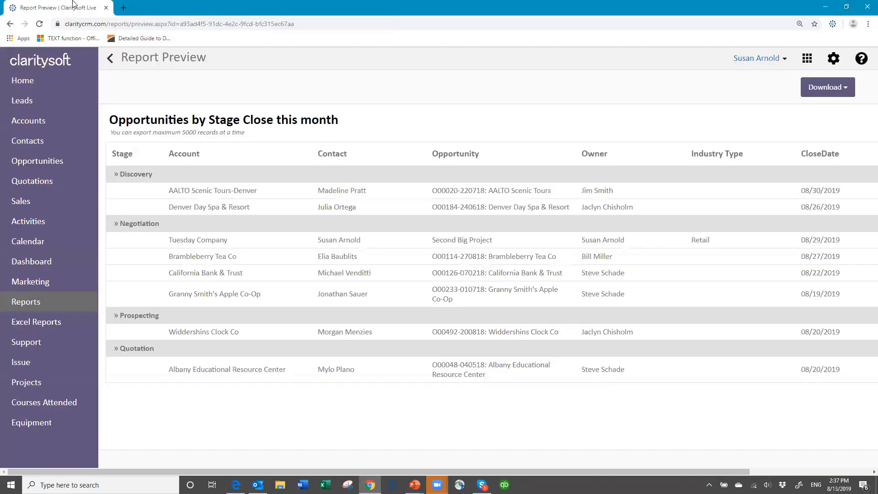
Return from the report preview to the Reports list and scroll through all 39 reports
left_click(112, 62)
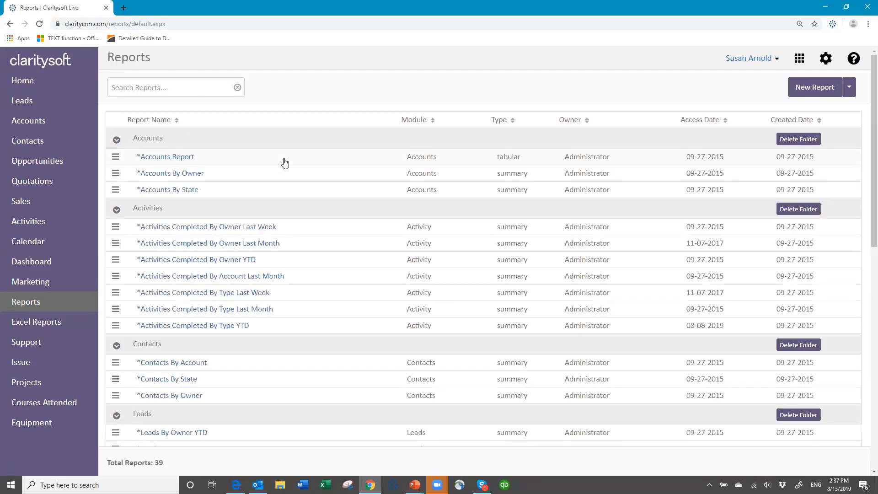
scroll(286, 150, "down", 1)
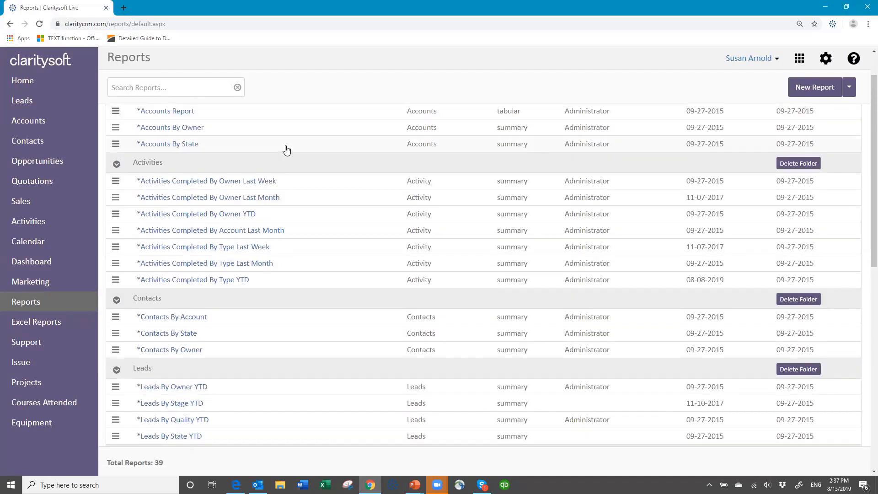
scroll(286, 150, "down", 7)
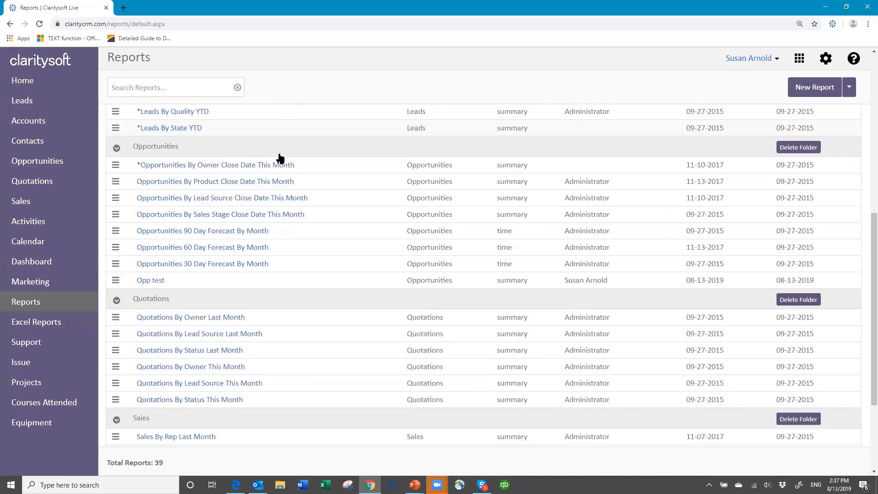
scroll(280, 158, "down", 2)
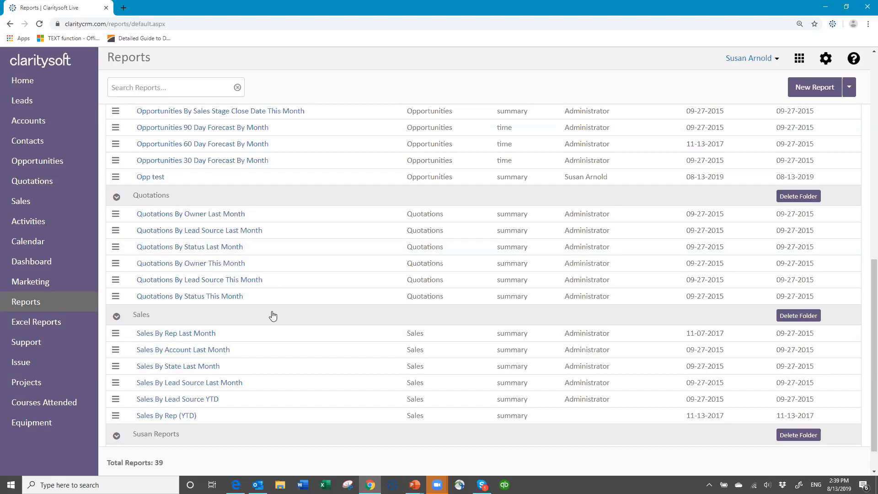
scroll(270, 315, "down", 2)
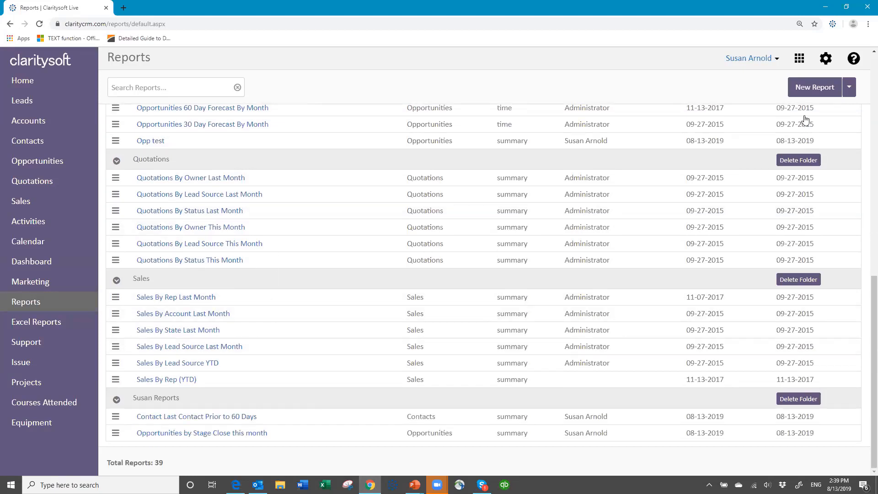
Create a new report on the Activities module as a Time based Report
left_click(812, 90)
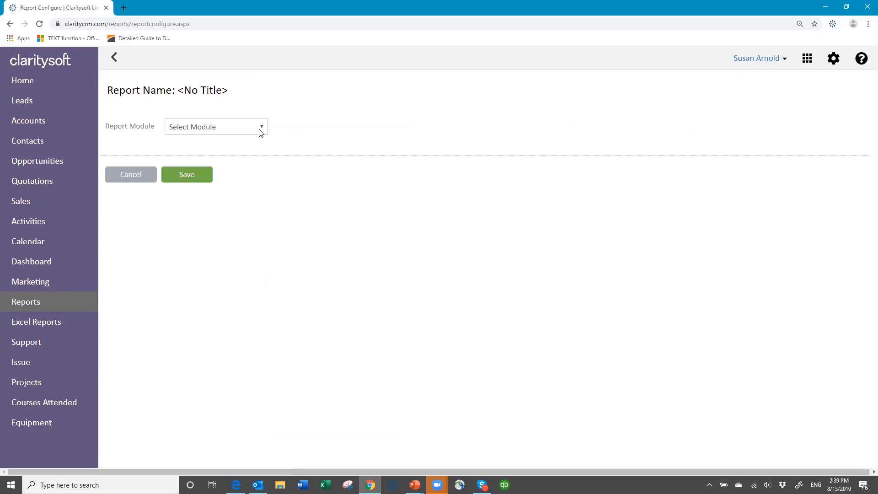
left_click(263, 129)
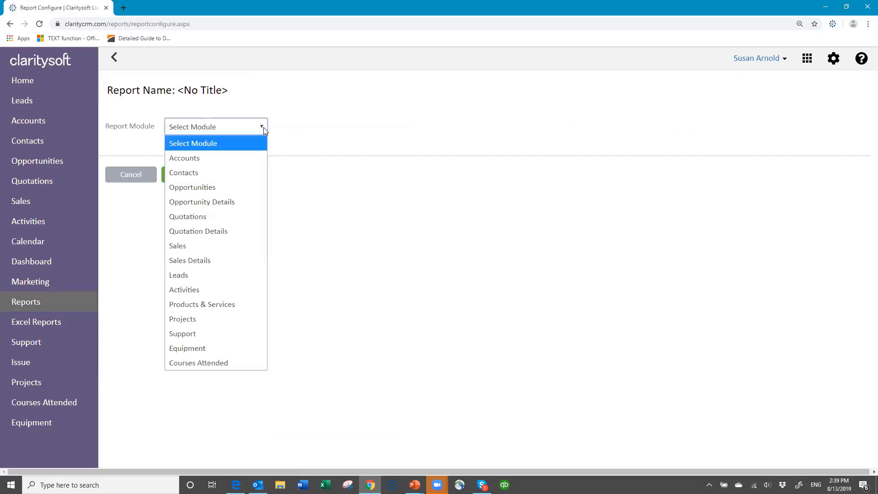
left_click(209, 289)
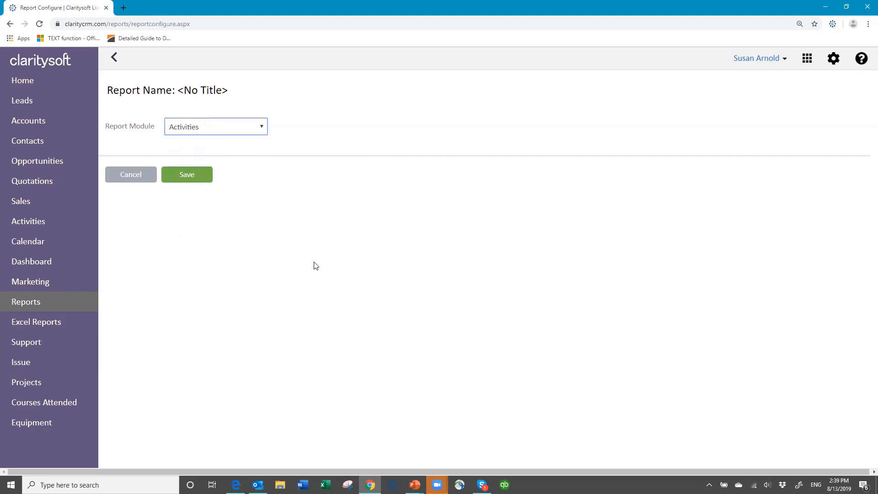
left_click(195, 177)
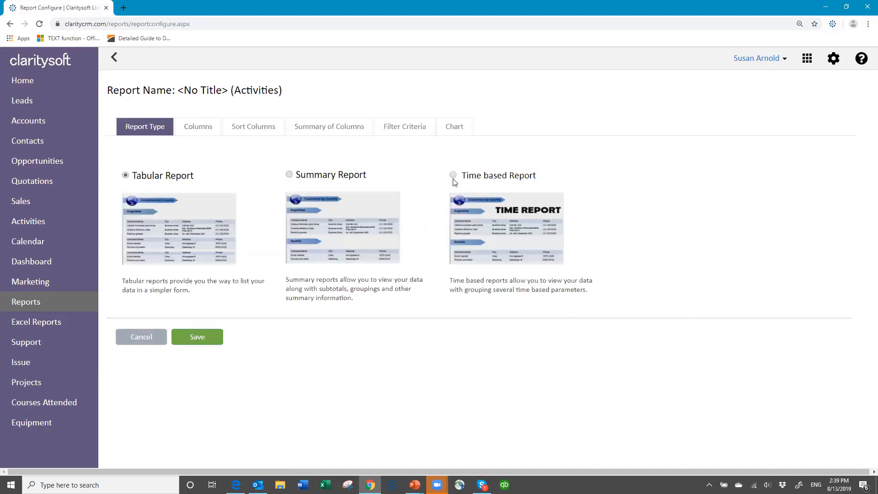
left_click(453, 176)
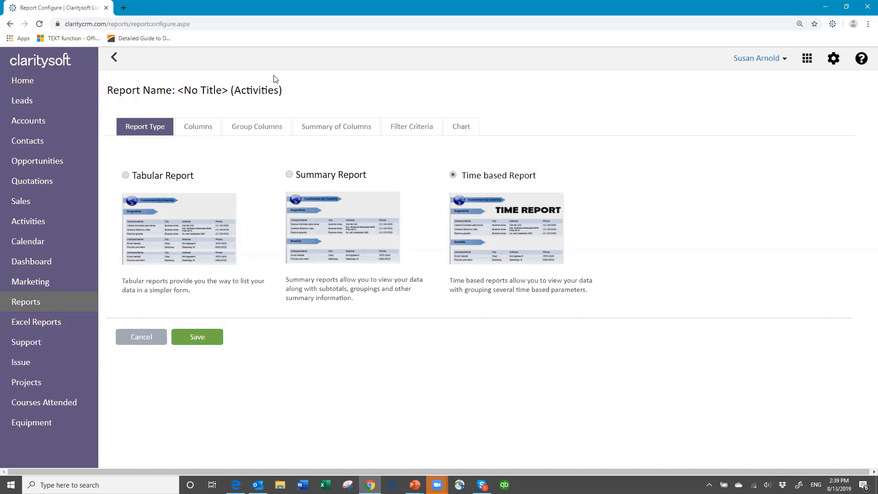
left_click(195, 132)
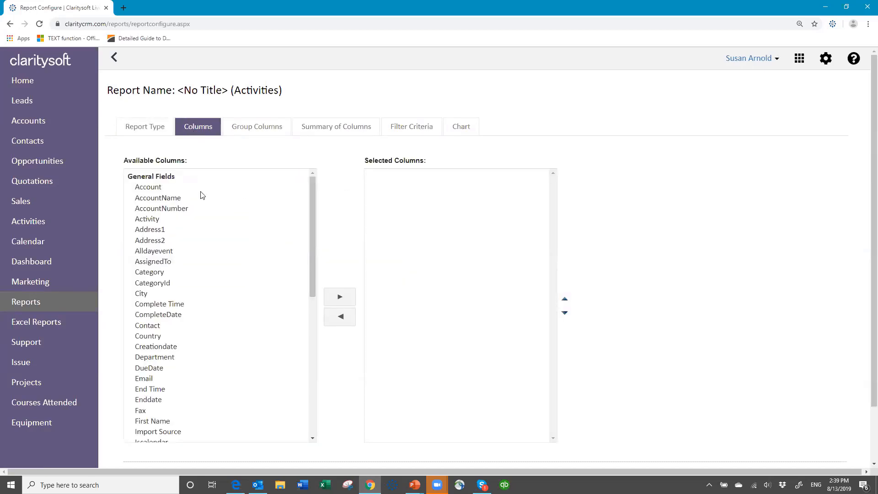
Select Account, Activity, AssignedTo, CompleteDate and Contact from the available columns
left_click(163, 189)
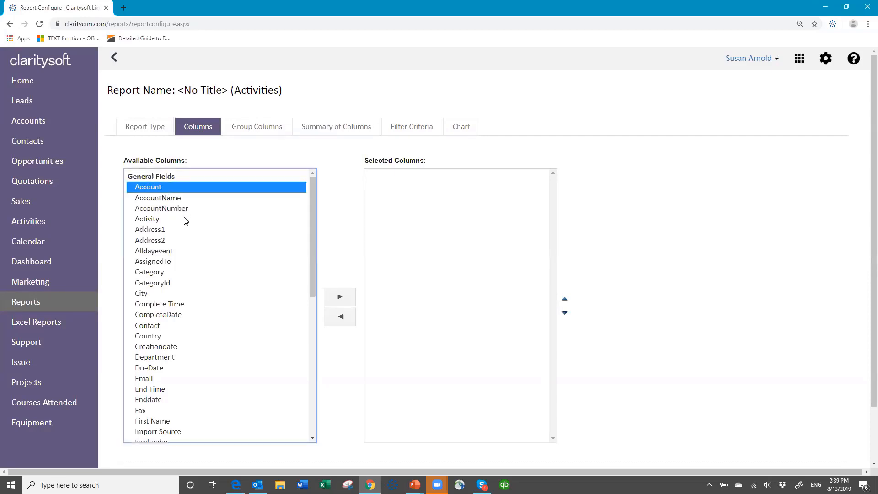
left_click(152, 220, "ctrl")
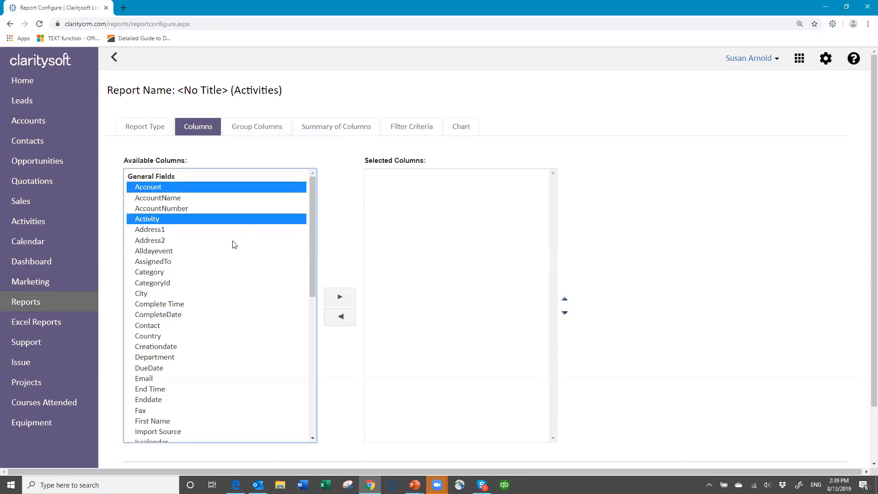
left_click(153, 263, "ctrl")
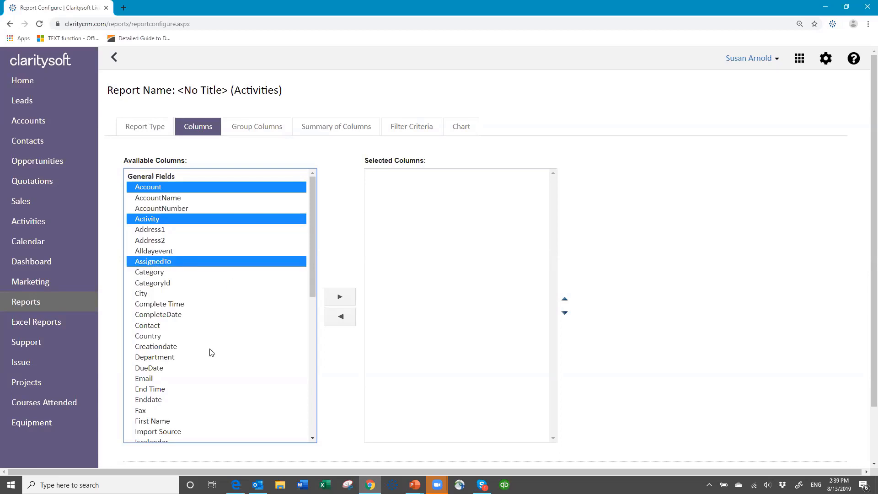
left_click(166, 315, "ctrl")
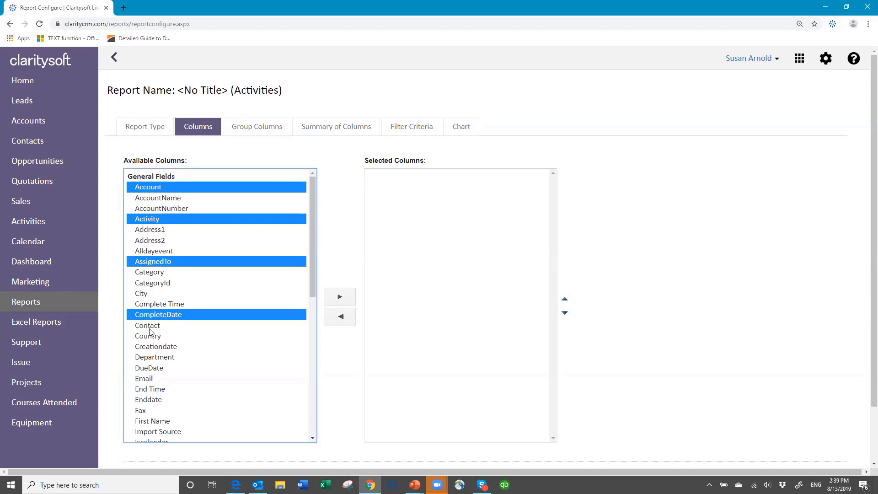
left_click(150, 326, "ctrl")
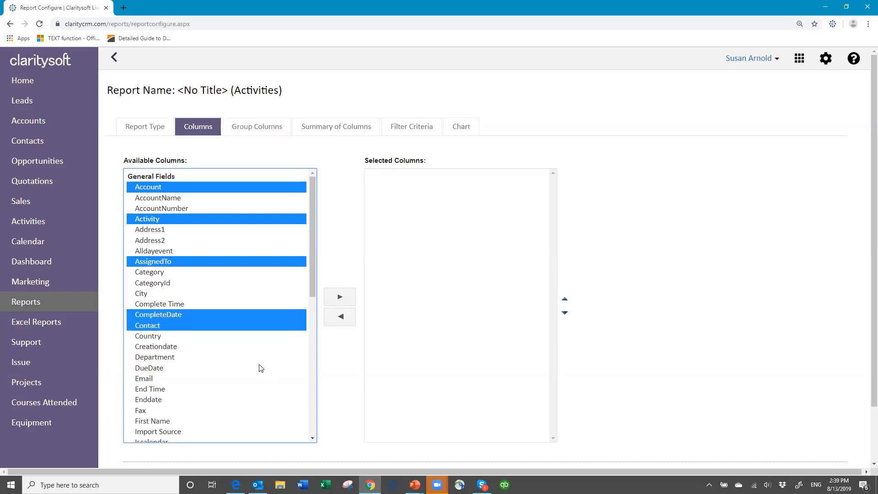
Also select Subject and Notes, then move all seven fields into the report columns
scroll(297, 363, "down", 2)
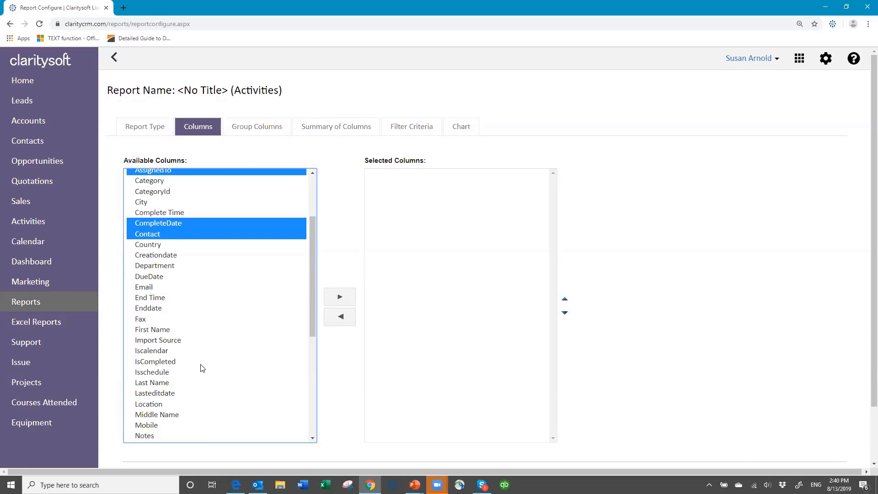
scroll(202, 368, "down", 2)
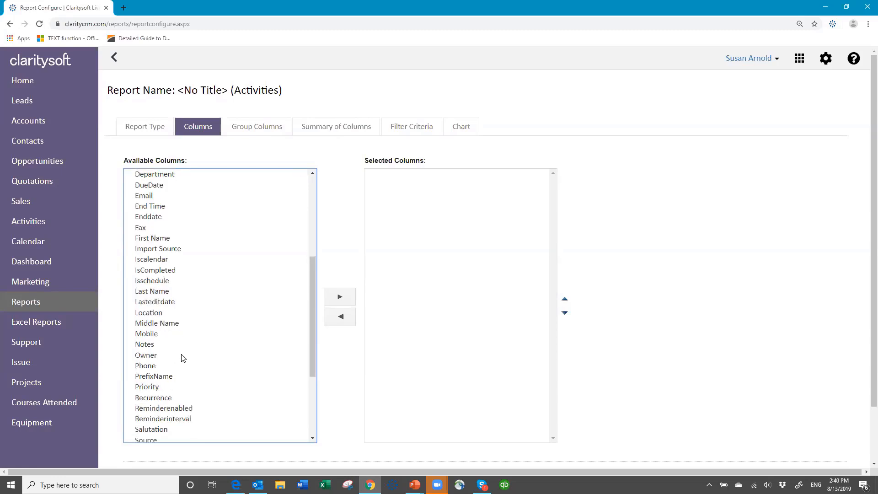
scroll(168, 405, "down", 1)
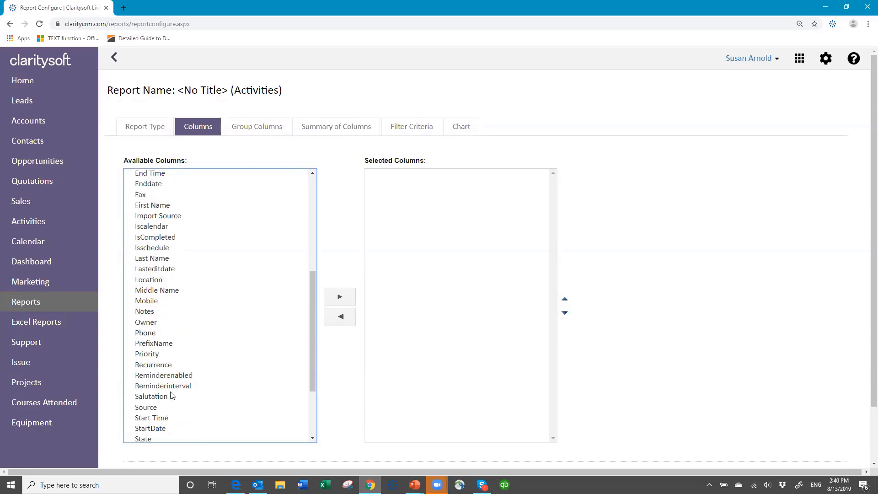
scroll(182, 419, "down", 2)
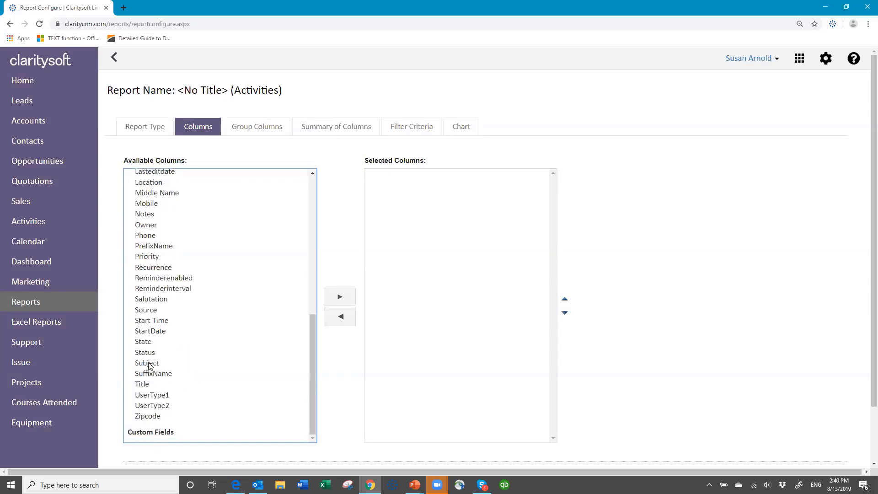
left_click(154, 365)
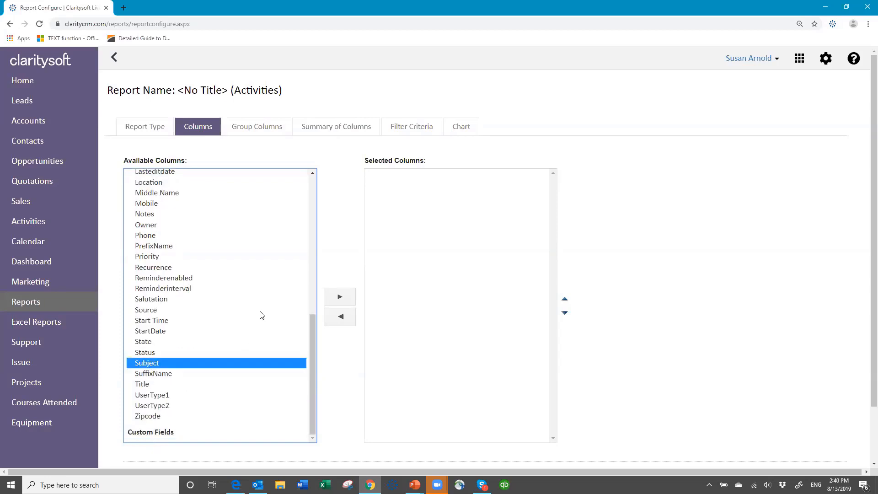
scroll(268, 290, "up", 3)
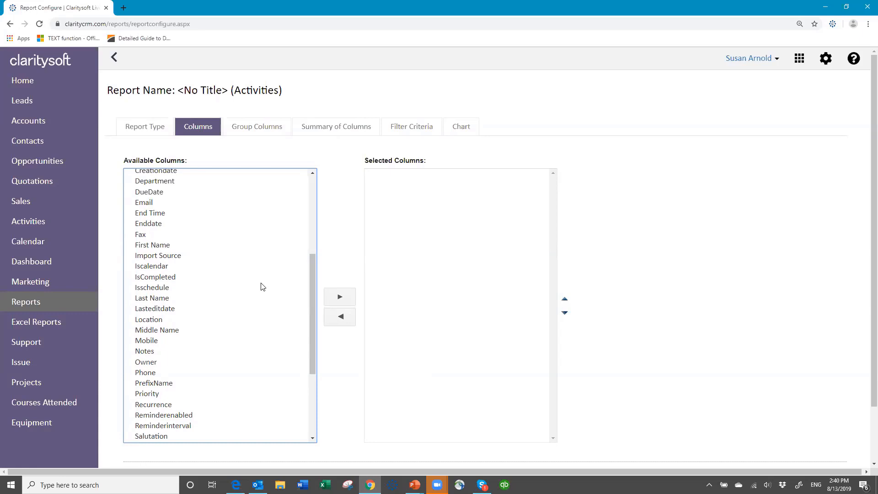
left_click(146, 353)
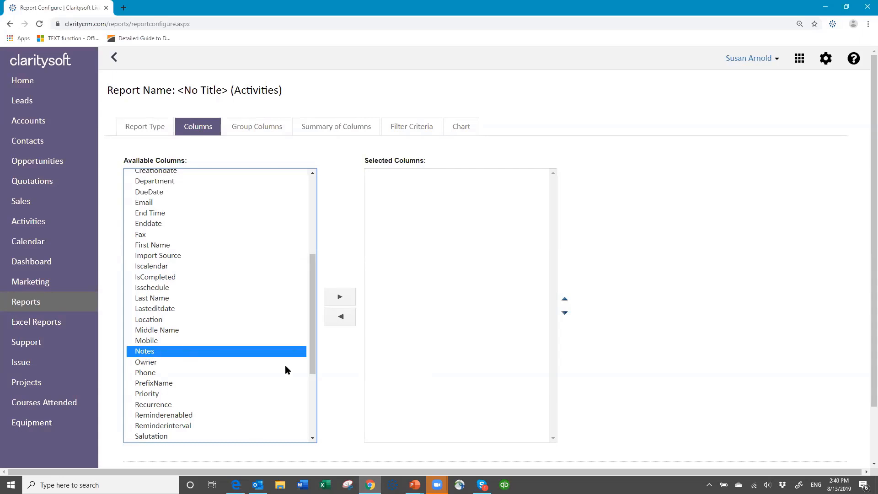
left_click(340, 297)
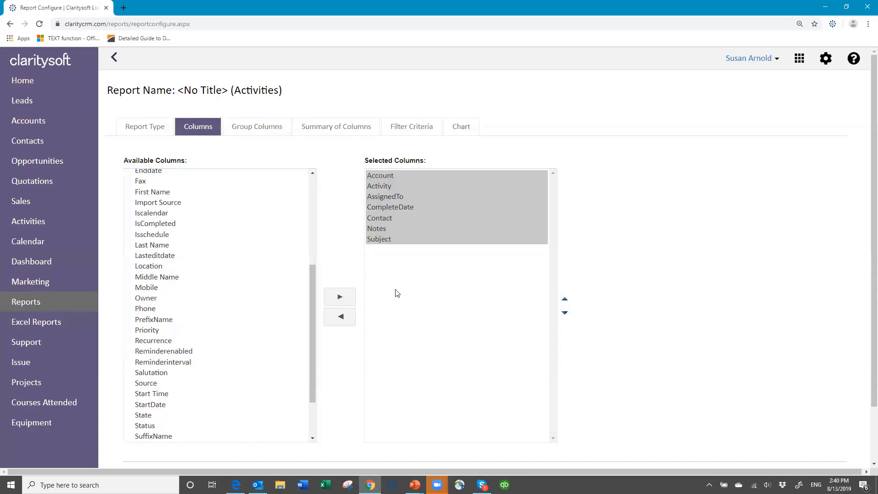
Move the Contact column so it sits directly below Account
left_click(389, 238)
left_click(391, 221)
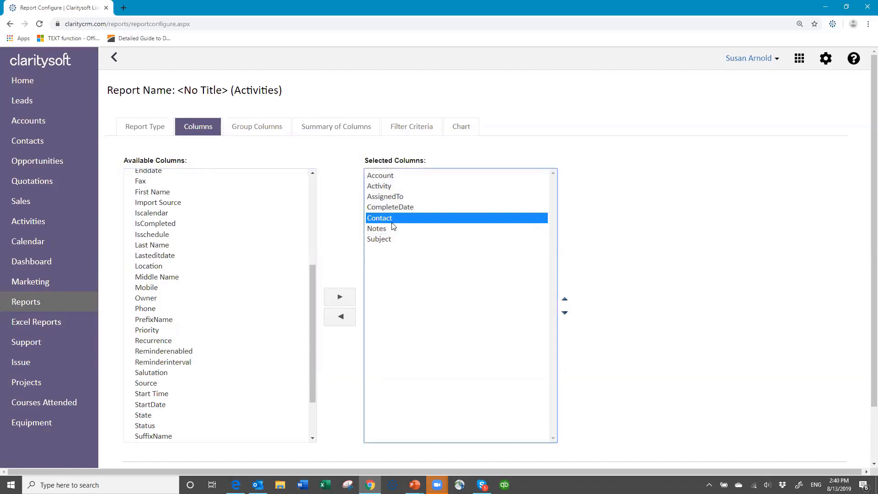
left_click(566, 300)
left_click(565, 300)
left_click(565, 300)
left_click(566, 300)
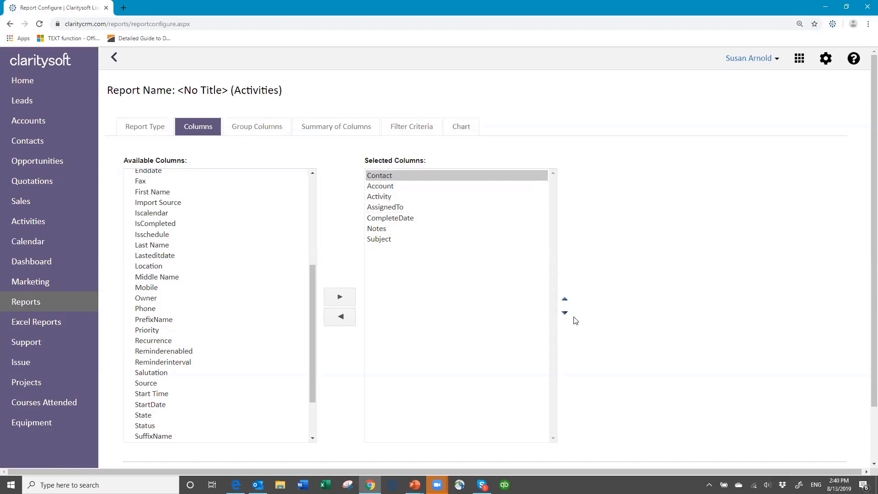
left_click(565, 314)
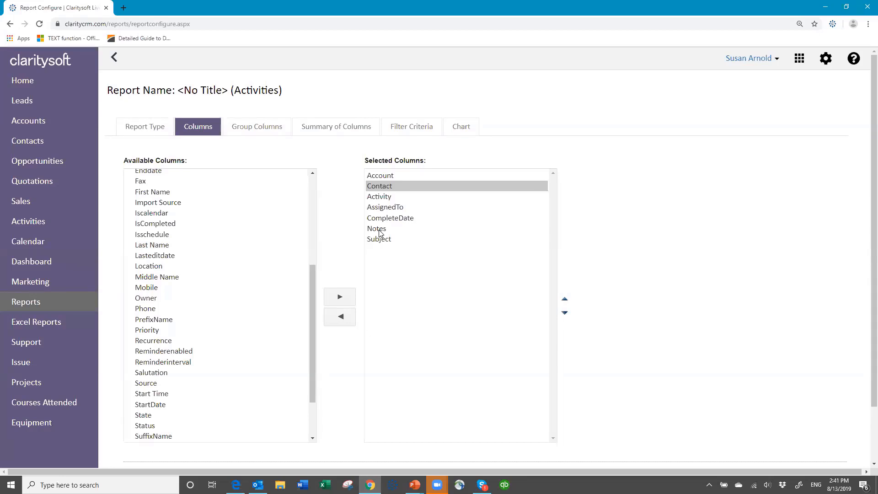
Move the Subject column up three places so it sits above AssignedTo
left_click(388, 240)
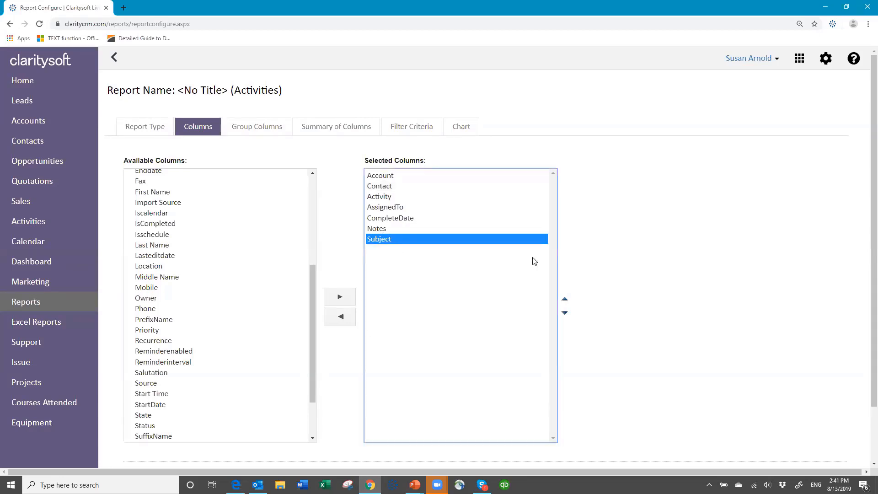
left_click(566, 300)
left_click(566, 301)
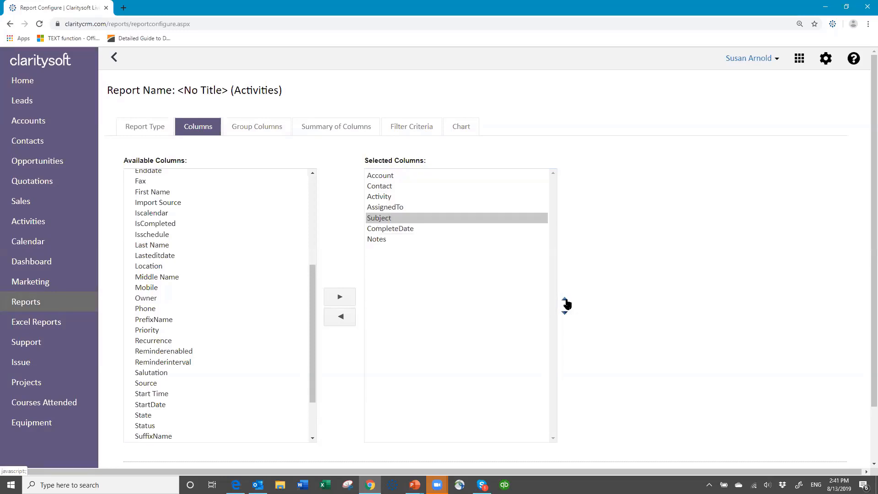
left_click(565, 301)
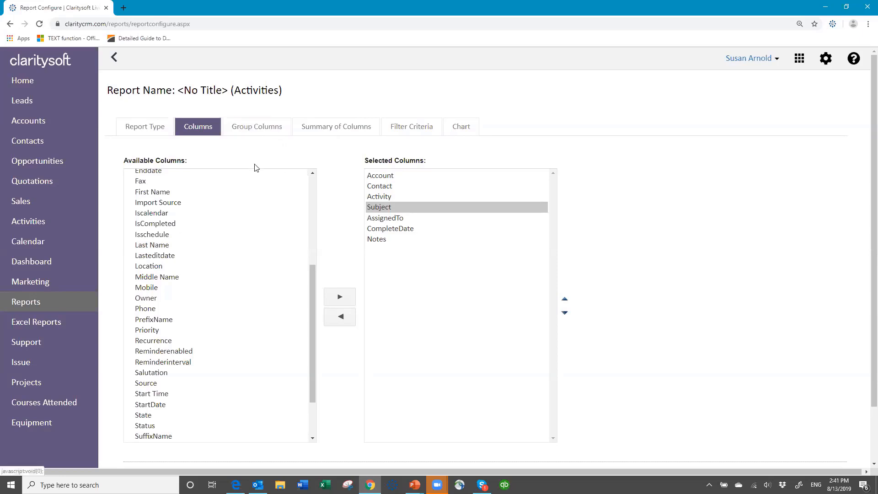
Group the report by Week with Include Total No. of Records ticked
left_click(258, 129)
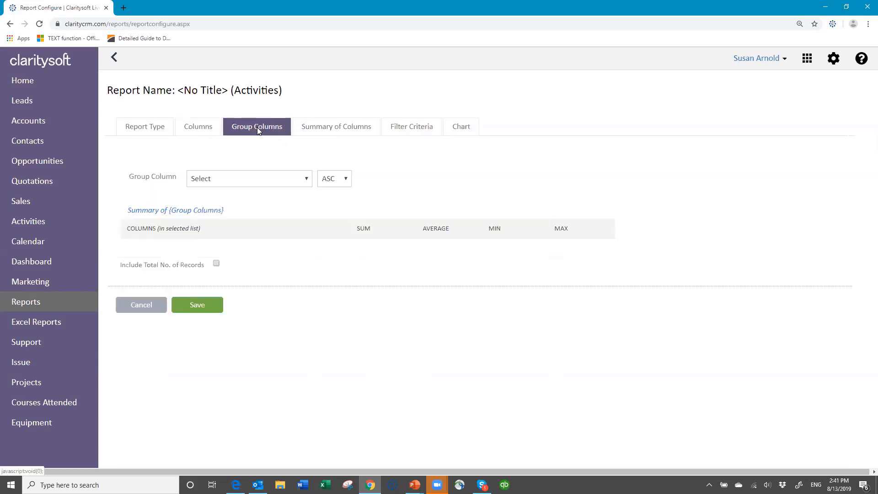
left_click(307, 180)
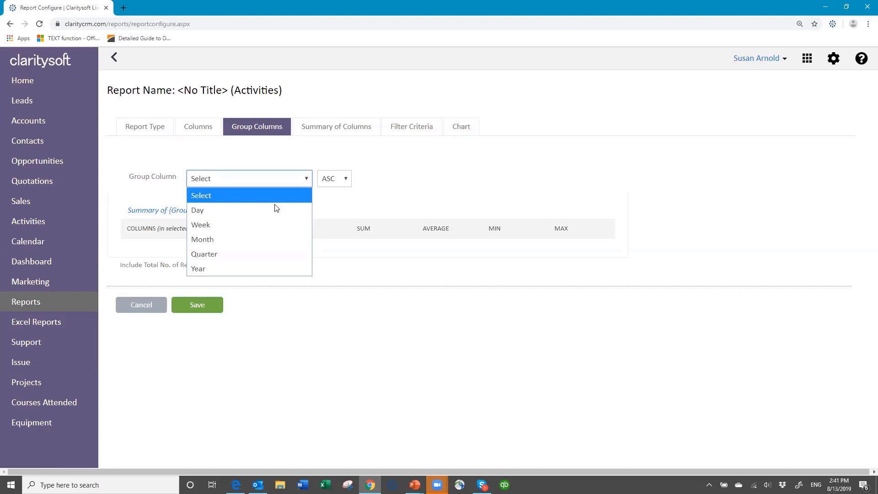
left_click(257, 224)
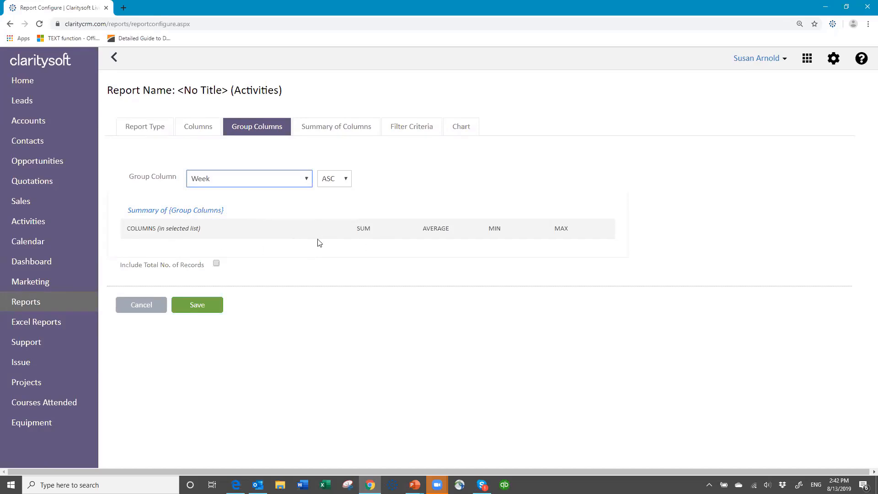
left_click(217, 264)
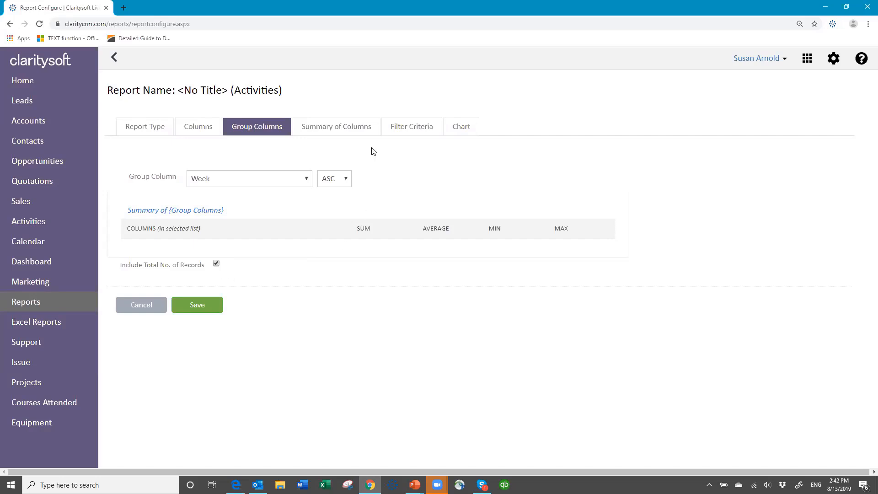
left_click(338, 127)
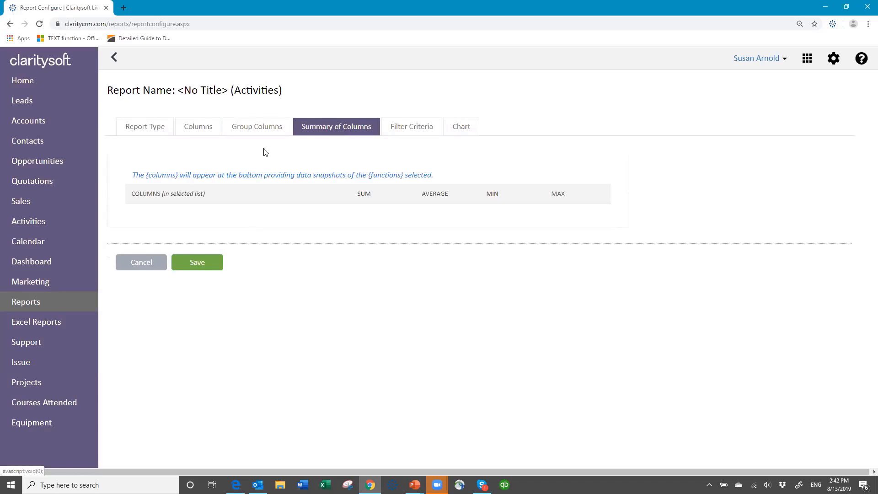
Set the Time Period filter to CompleteDate within the last 30 days
left_click(421, 127)
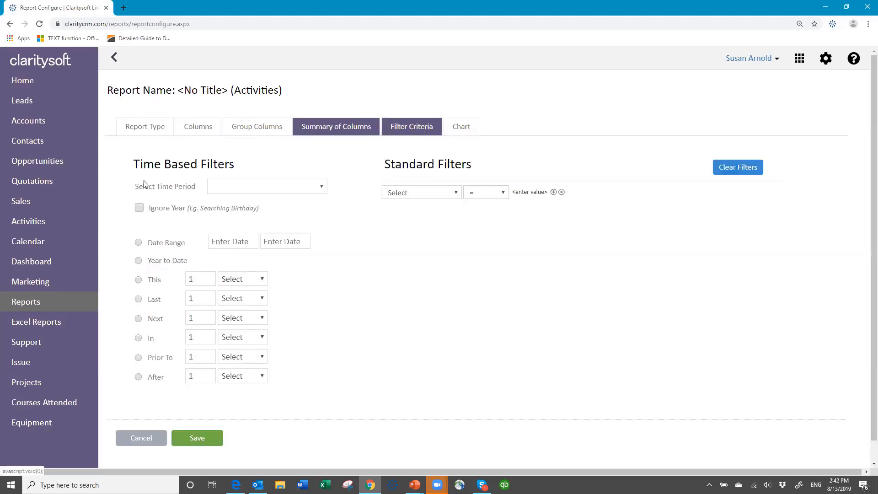
left_click(321, 186)
left_click(279, 218)
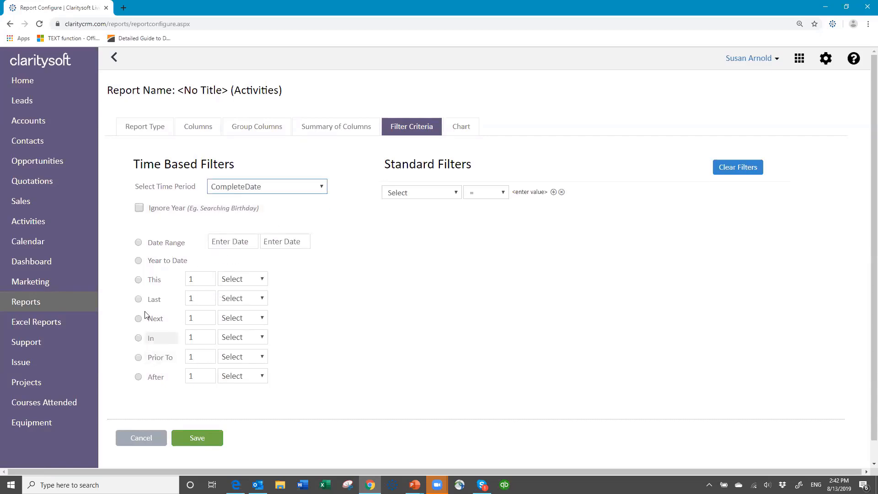
left_click(139, 298)
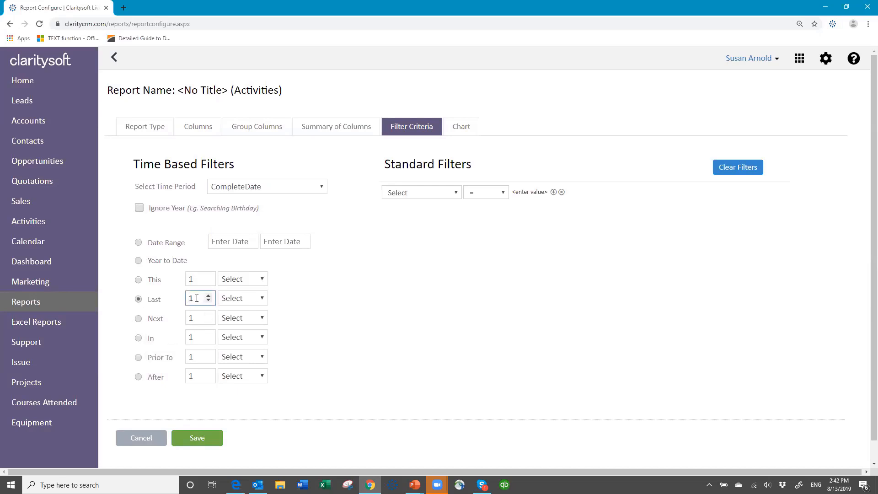
left_click_drag(197, 298, 167, 300)
type("30")
left_click(263, 299)
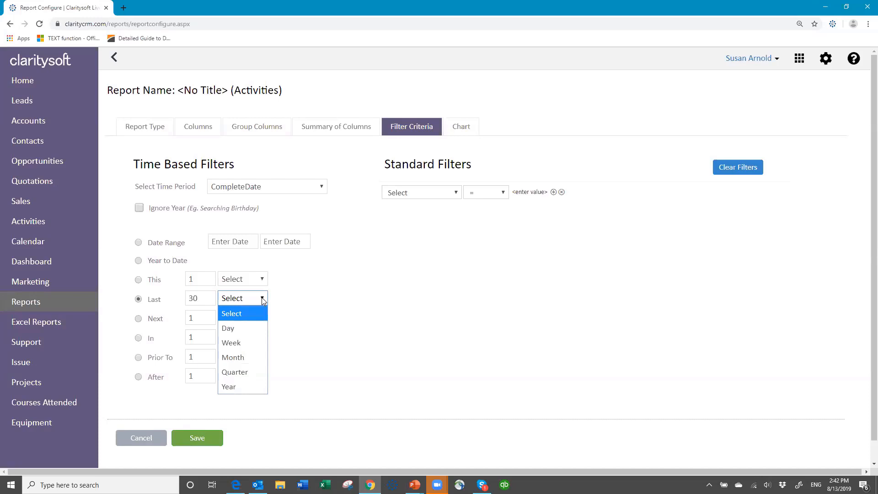
left_click(252, 327)
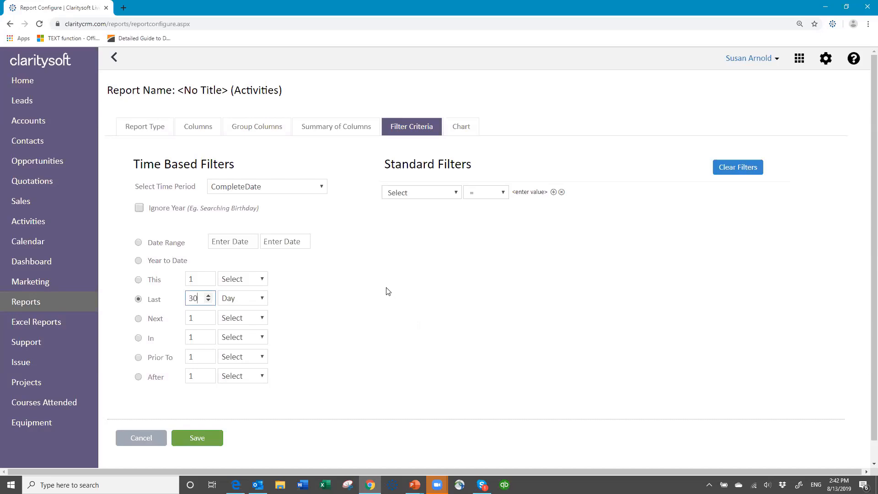
Add the filter Activity <> email and save the report
left_click(456, 195)
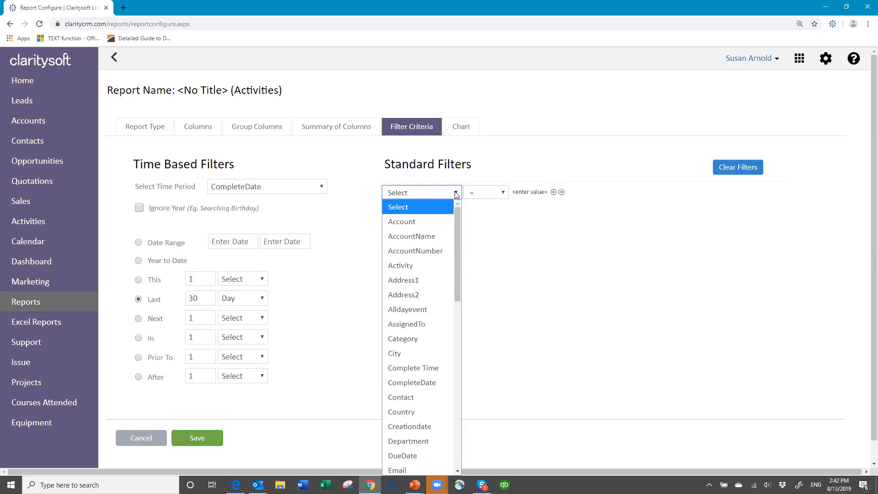
left_click(422, 265)
left_click(504, 194)
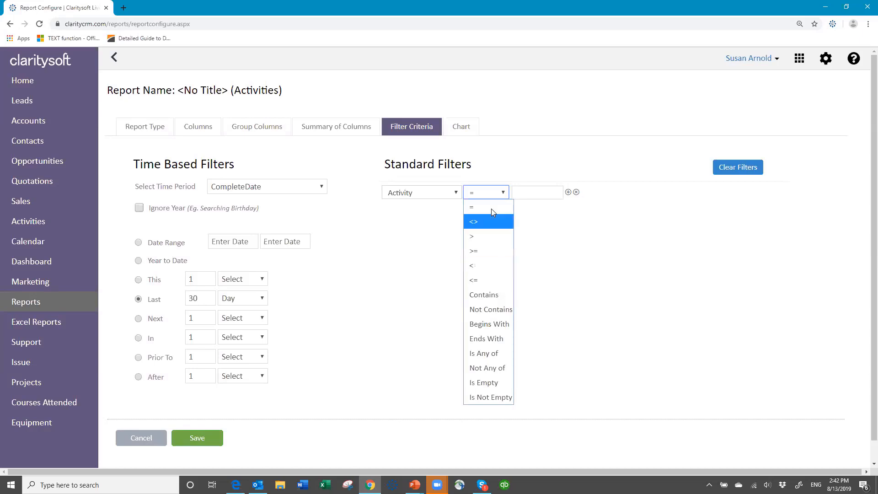
left_click(493, 223)
left_click(524, 194)
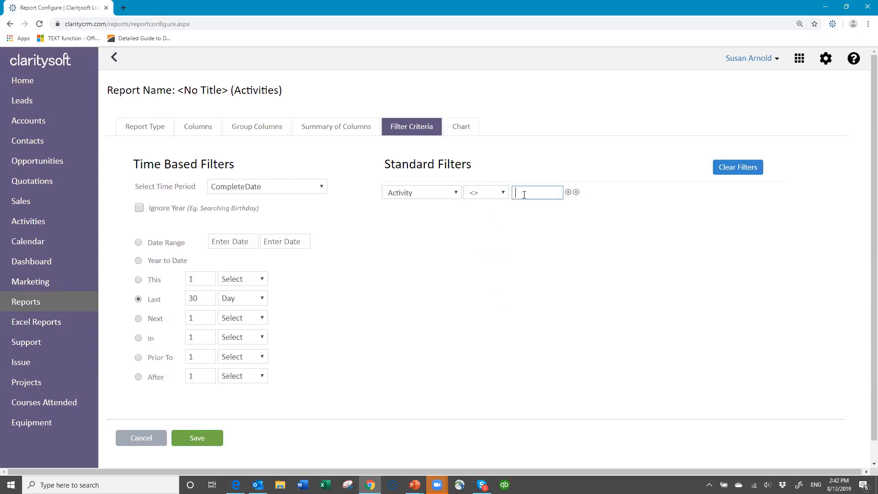
type("email")
left_click(487, 241)
left_click(191, 439)
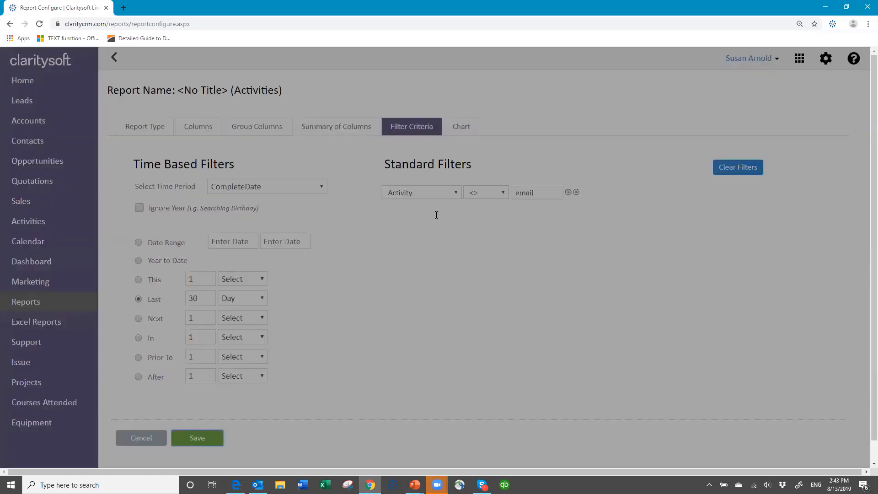
Save the report as 'Activities Completed last 30 days by week' in the personal reports folder
type("Activit")
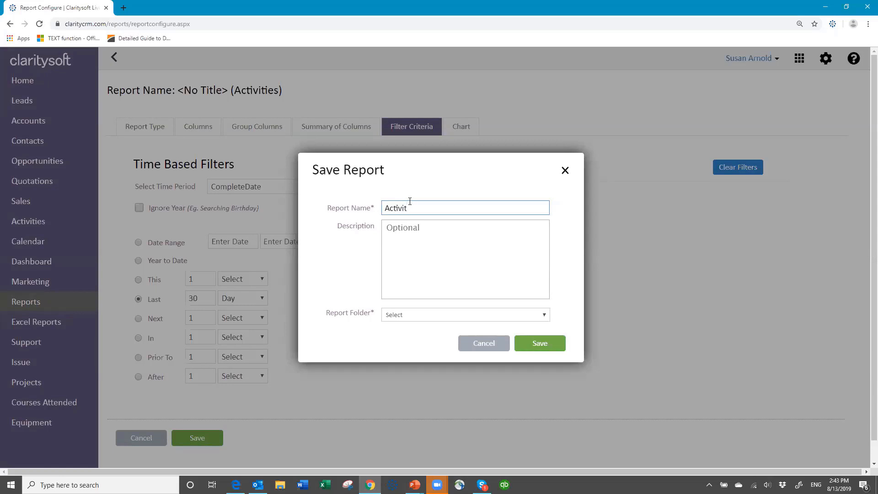
type("ies Completed last 30 days by week")
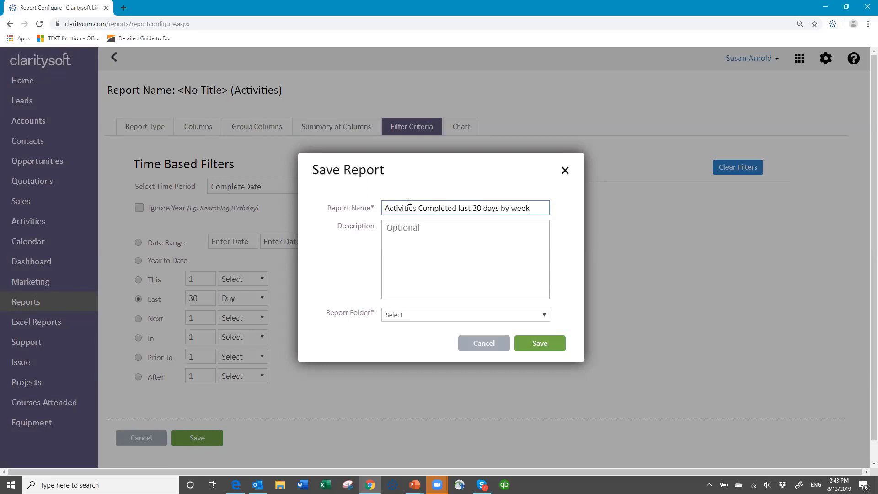
left_click(406, 315)
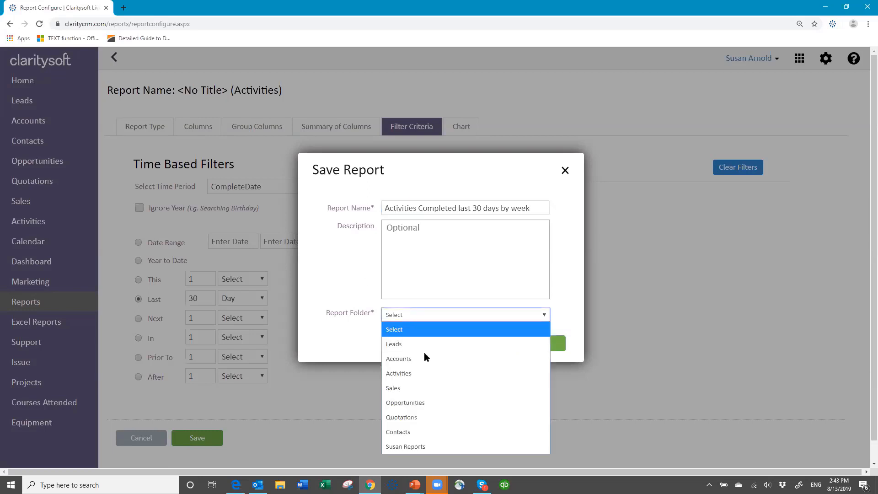
left_click(435, 447)
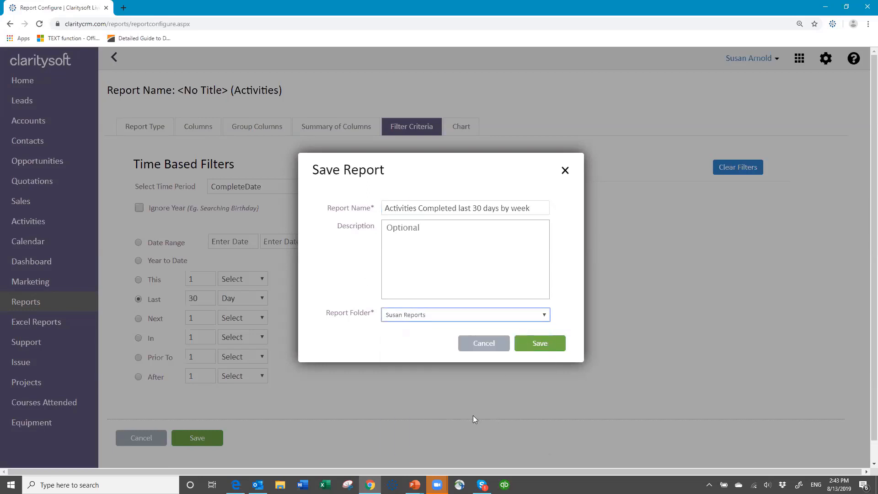
left_click(539, 344)
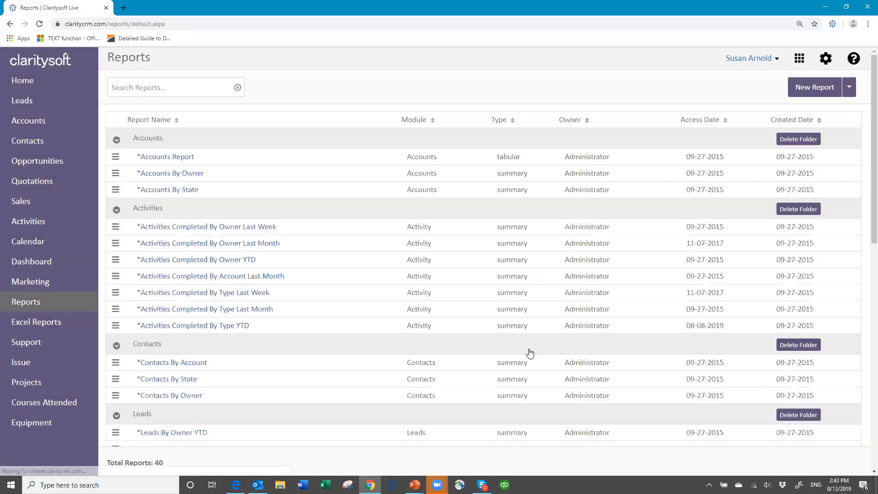
Preview the 'Activities Completed last 30 days by week' report and review its weekly sections
scroll(337, 358, "down", 10)
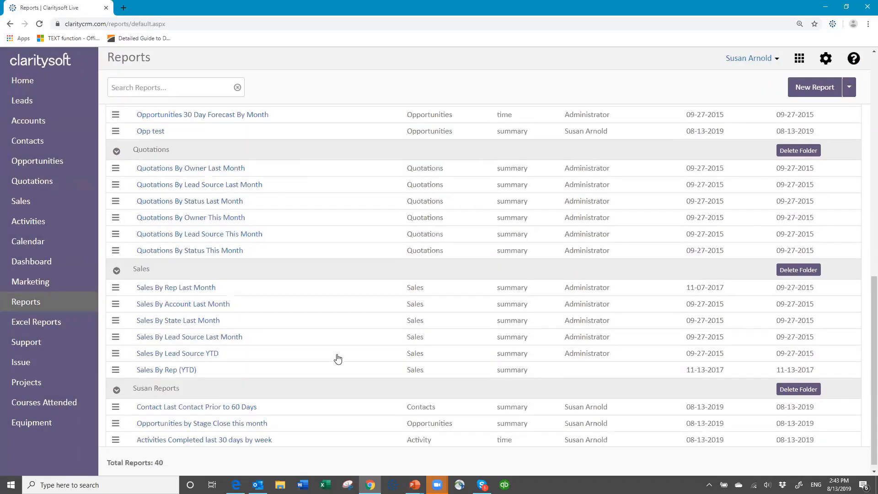
left_click(186, 433)
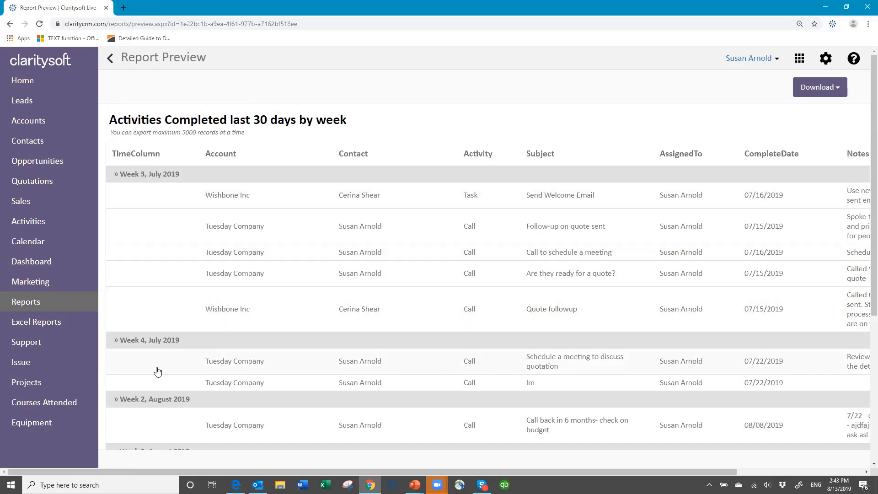
scroll(166, 402, "down", 2)
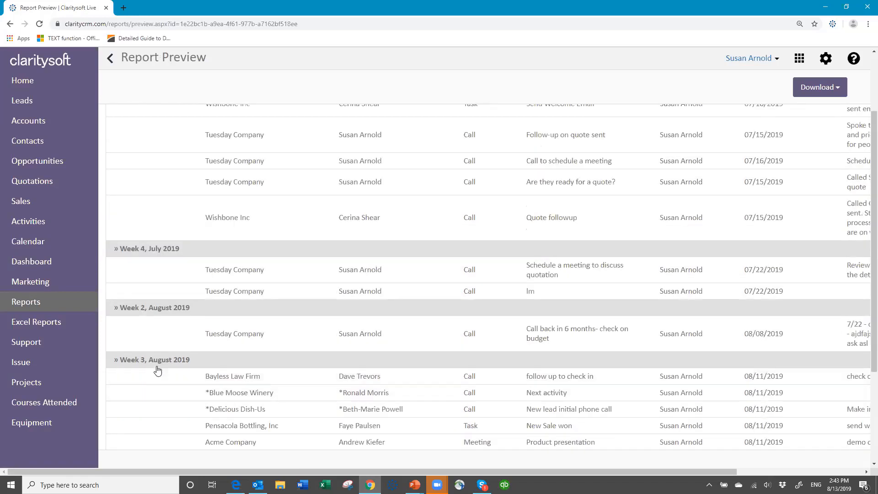
scroll(178, 125, "up", 2)
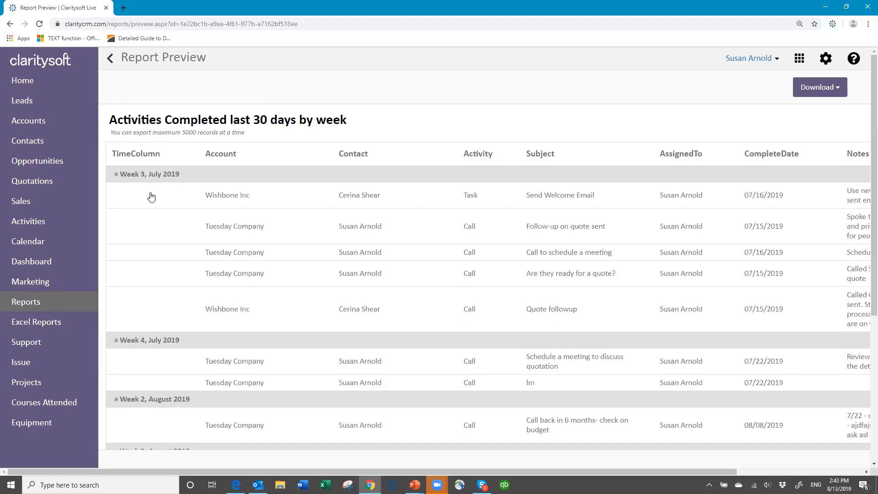
scroll(168, 430, "down", 3)
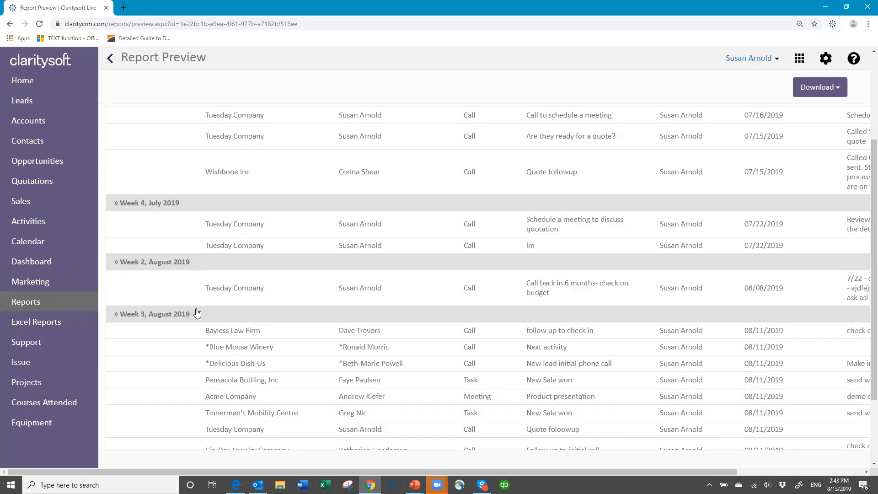
scroll(183, 249, "up", 2)
scroll(185, 249, "up", 2)
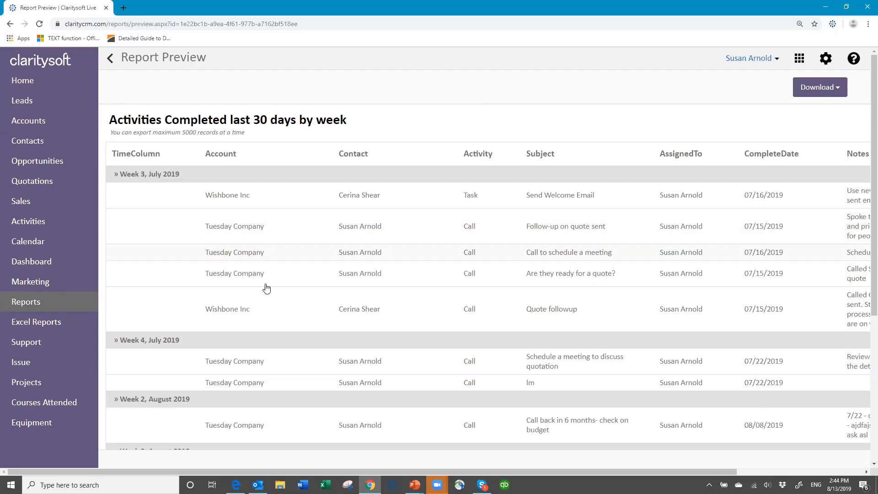
scroll(263, 287, "down", 3)
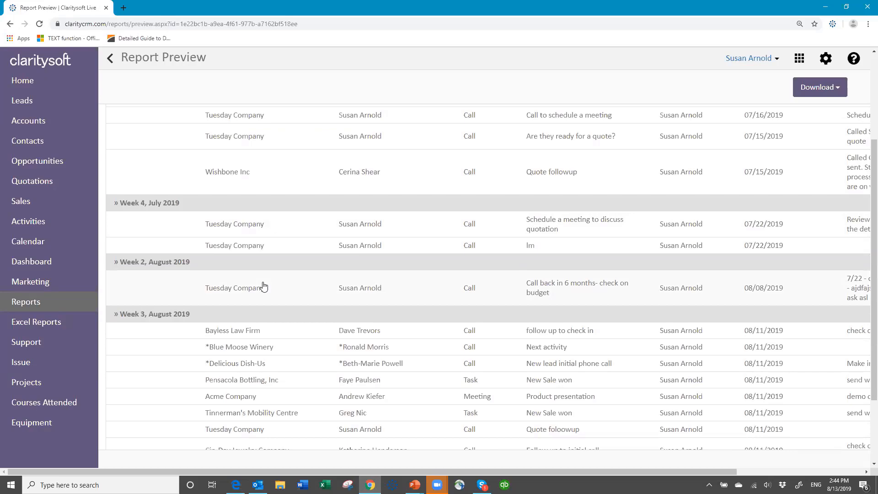
scroll(263, 286, "down", 2)
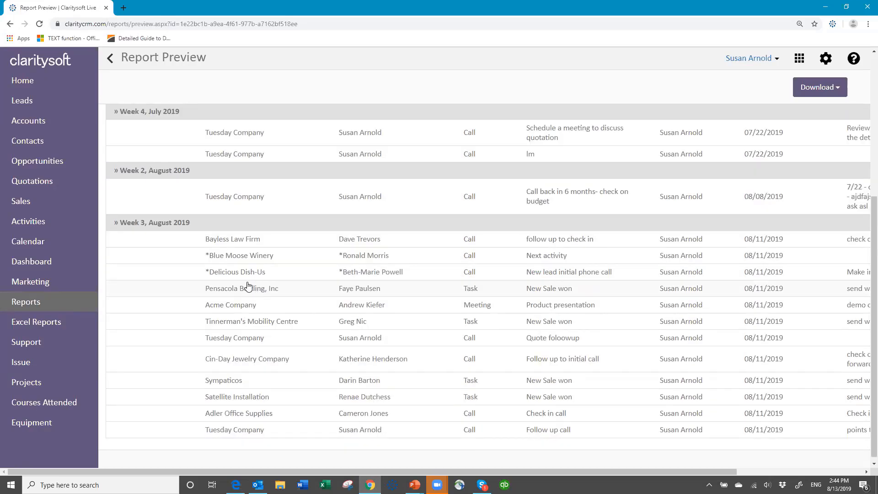
scroll(411, 197, "up", 5)
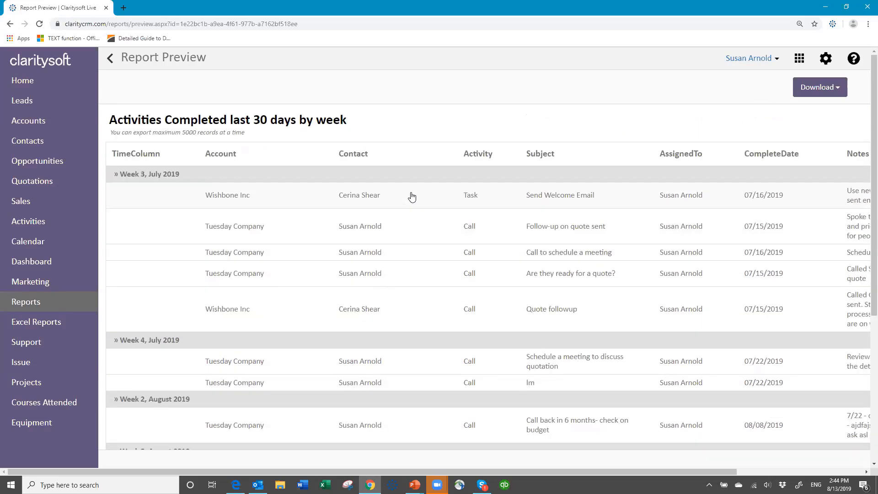
left_click(839, 88)
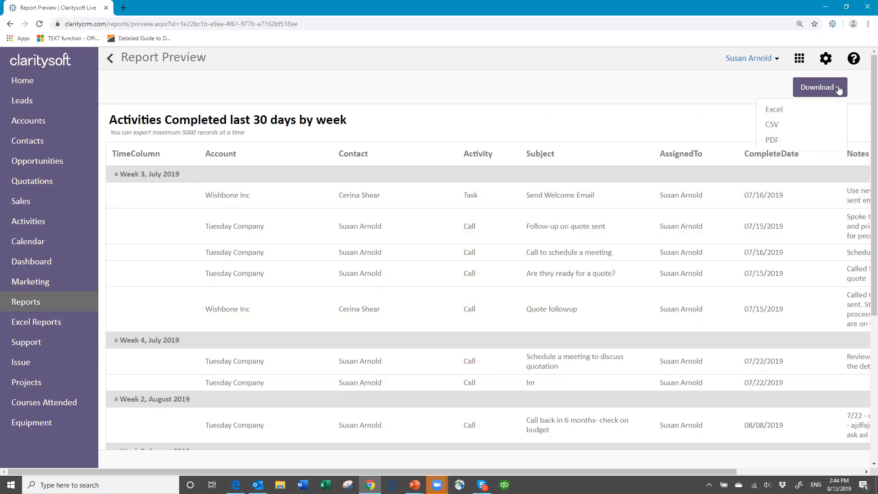
Download the weekly activities report as an Excel file
left_click(796, 112)
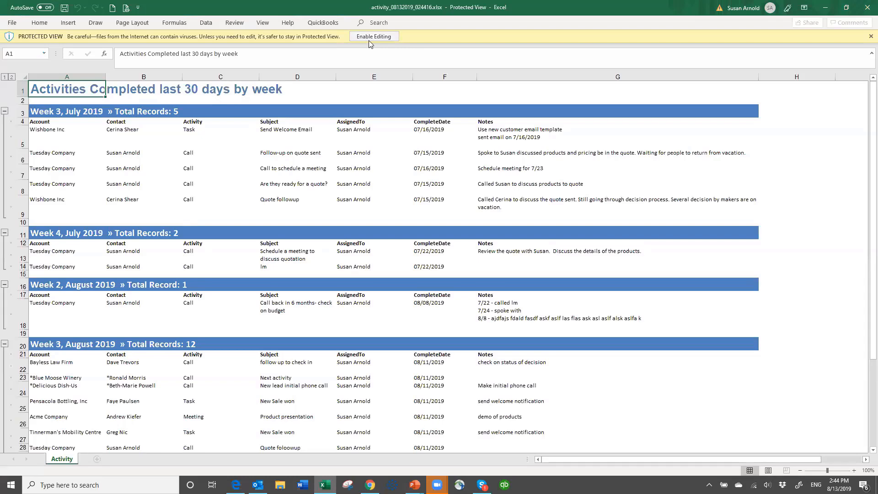
Enable editing in the exported workbook, review its weekly groups and record totals, then close Excel
left_click(370, 39)
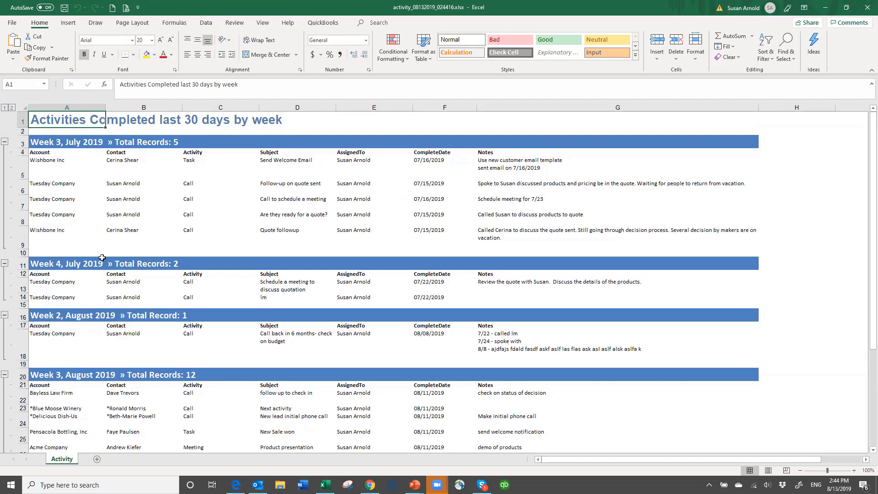
scroll(104, 316, "down", 2)
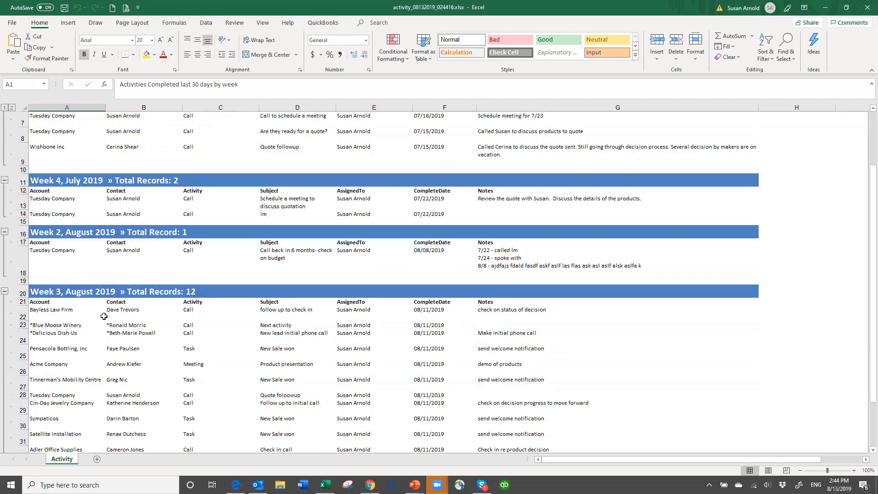
scroll(105, 316, "down", 3)
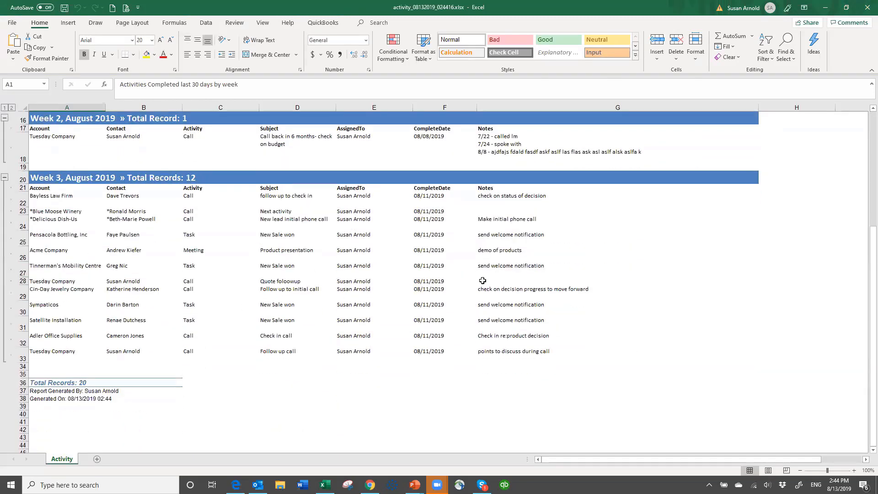
scroll(508, 260, "up", 5)
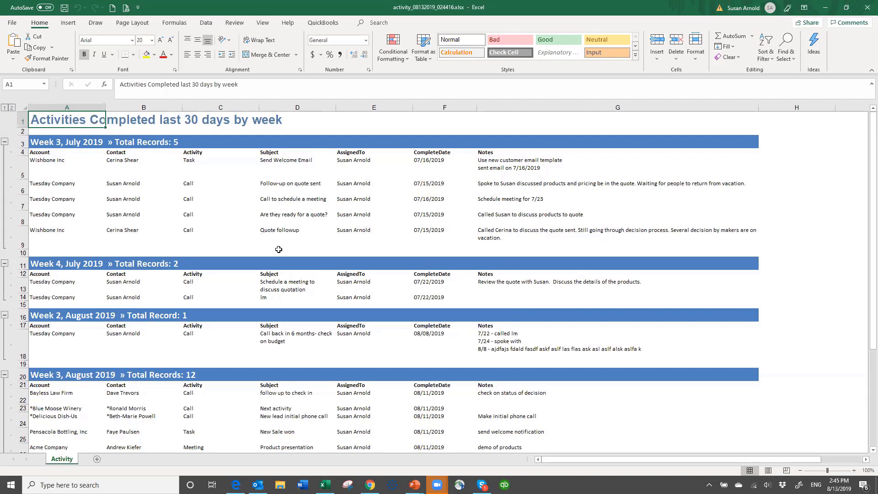
left_click(866, 9)
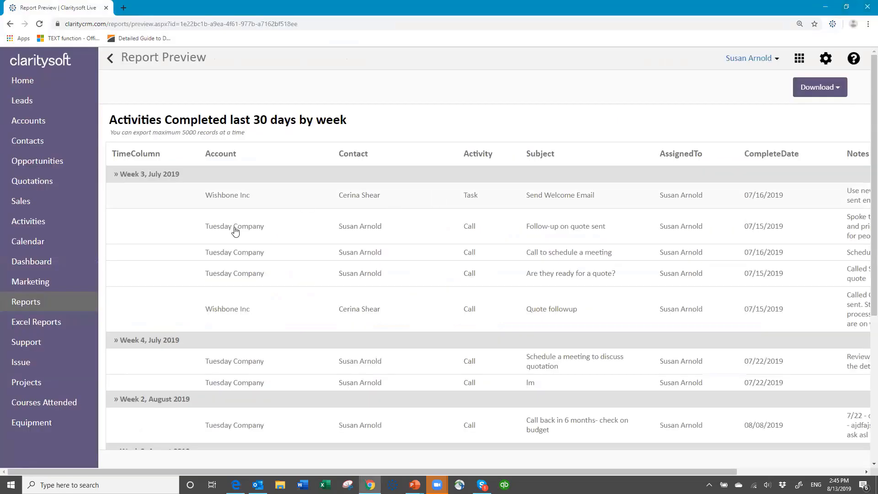
Return to the reports list and open 'Activities Completed last 30 days by week' for editing
left_click(110, 58)
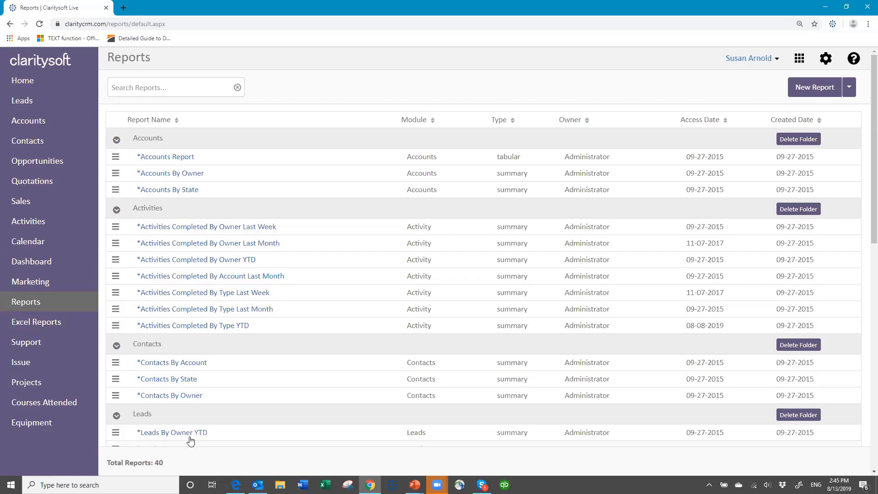
scroll(186, 446, "down", 10)
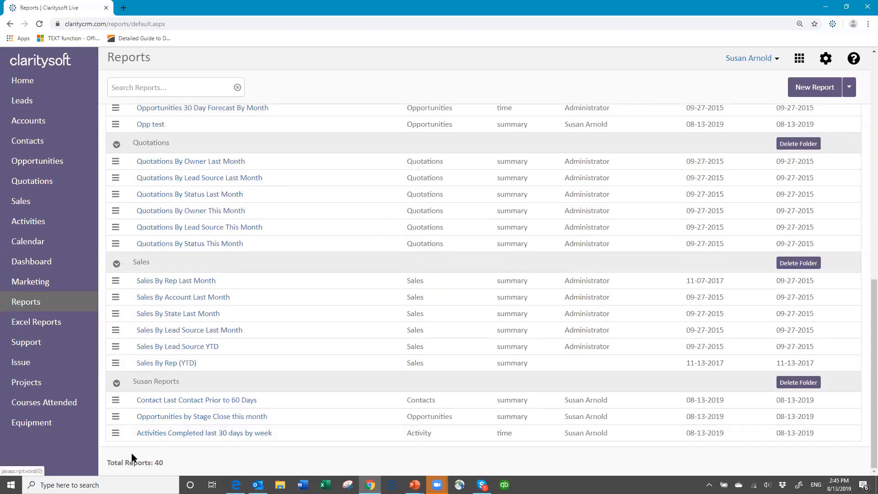
left_click(114, 436)
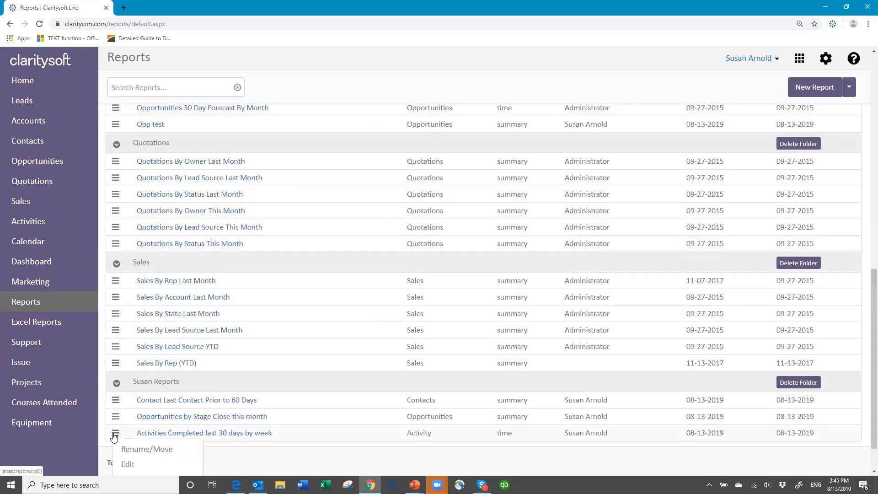
left_click(126, 465)
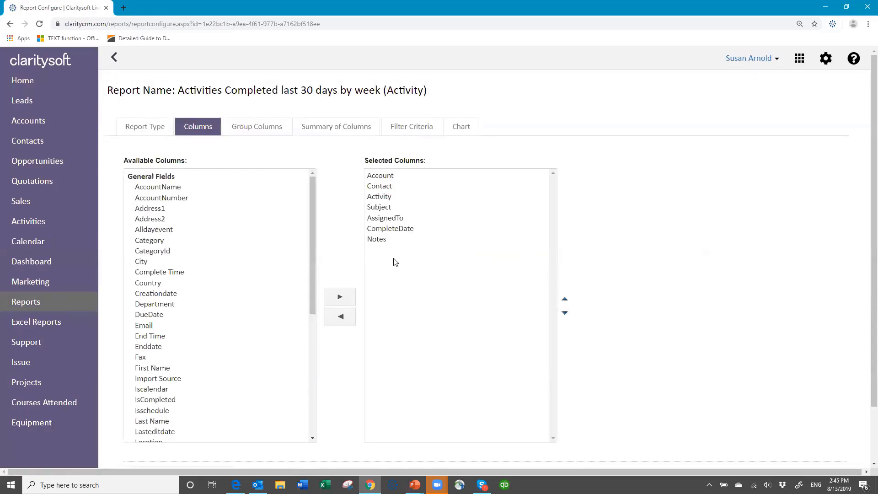
Move AssignedTo to the first column position and remove Notes from the selected columns
left_click(385, 219)
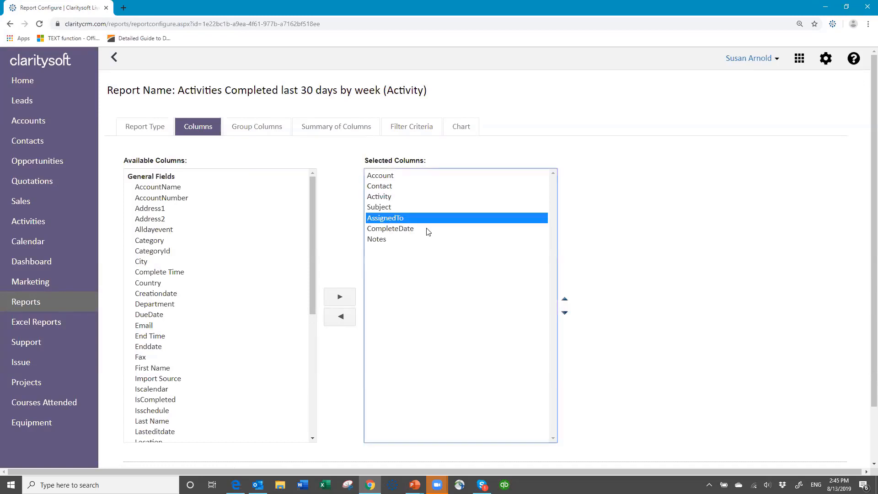
left_click(566, 300)
left_click(566, 300)
left_click(565, 300)
left_click(566, 300)
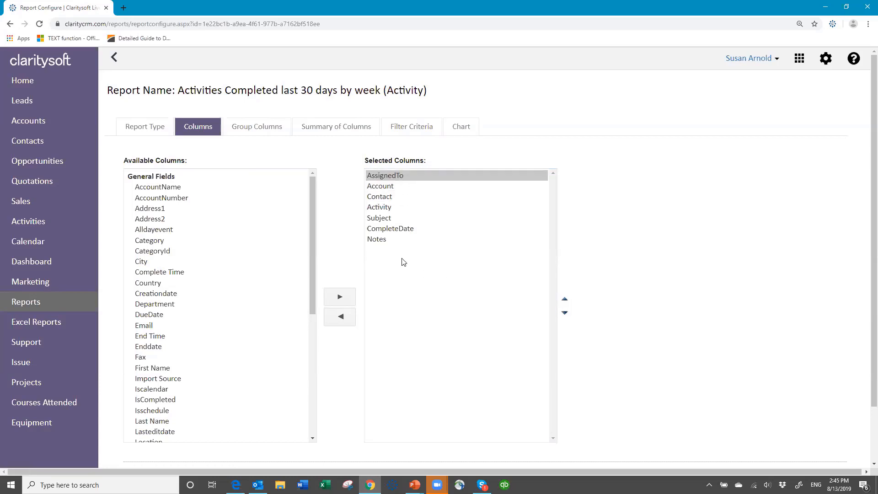
left_click(380, 240)
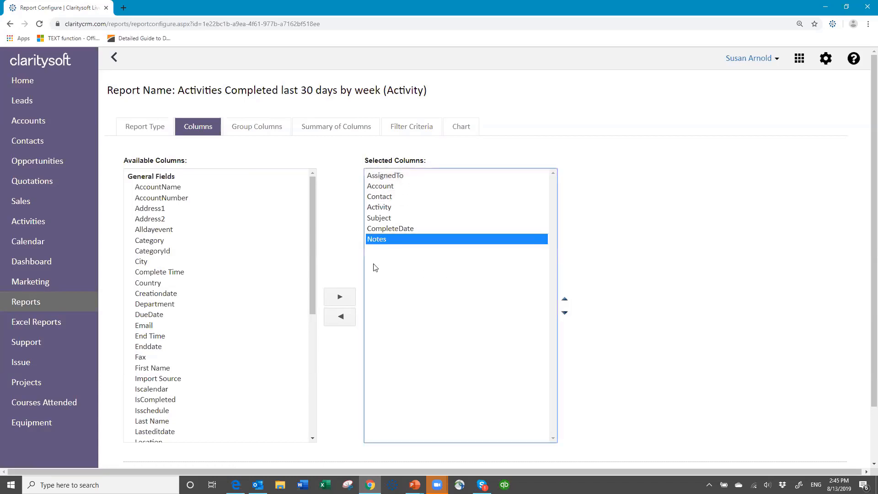
left_click(341, 318)
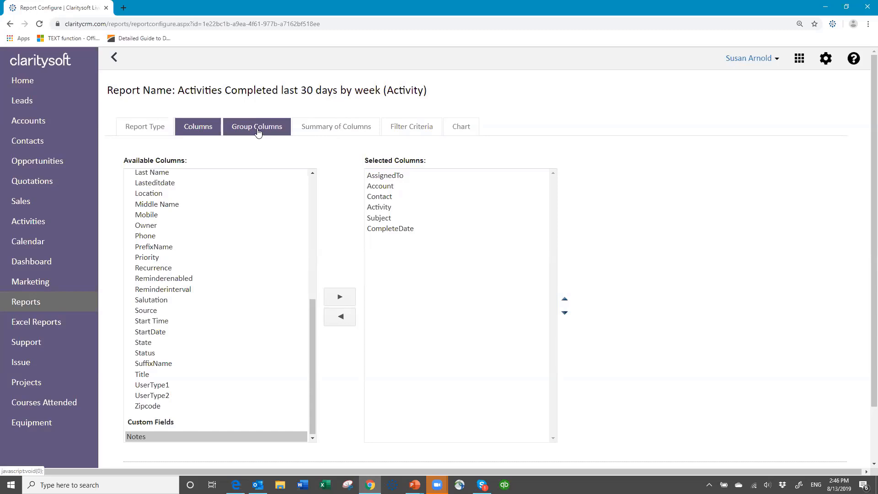
Switch to a summary report and group it by AssignedTo
left_click(141, 127)
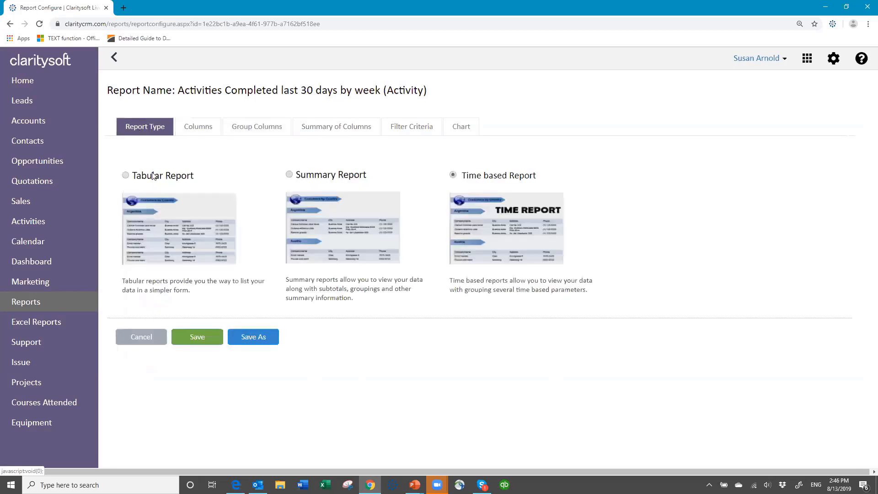
left_click(289, 175)
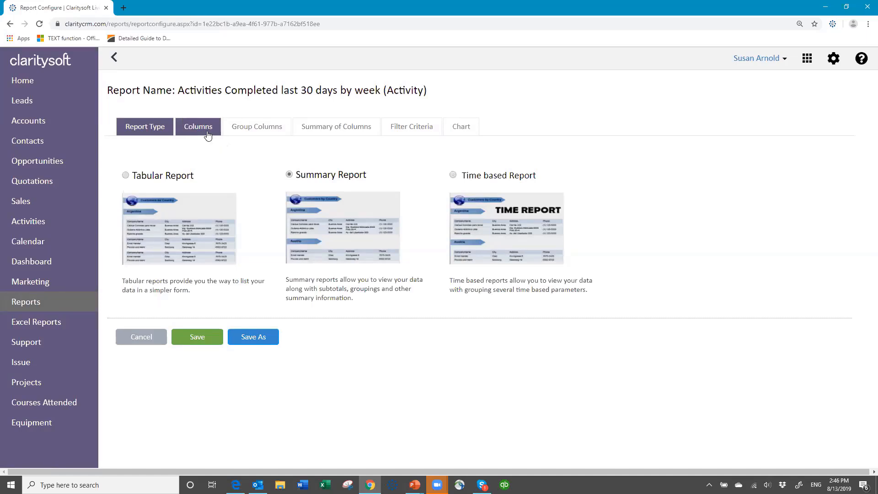
left_click(207, 132)
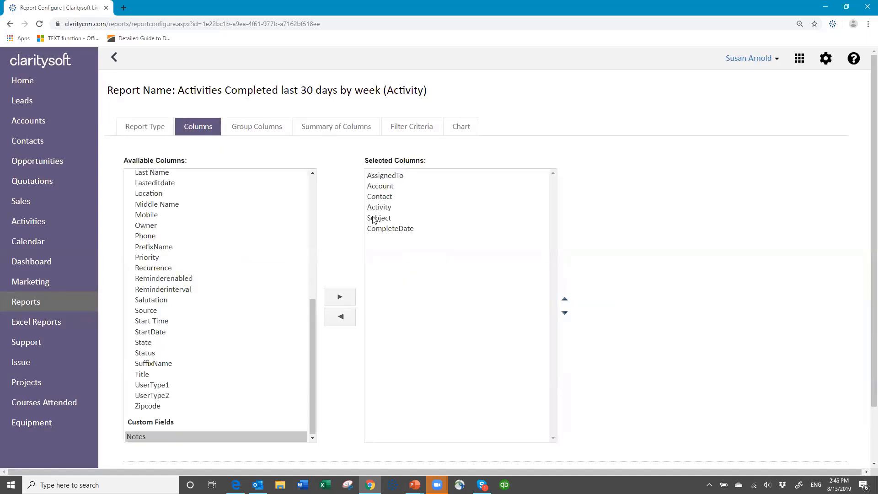
left_click(271, 135)
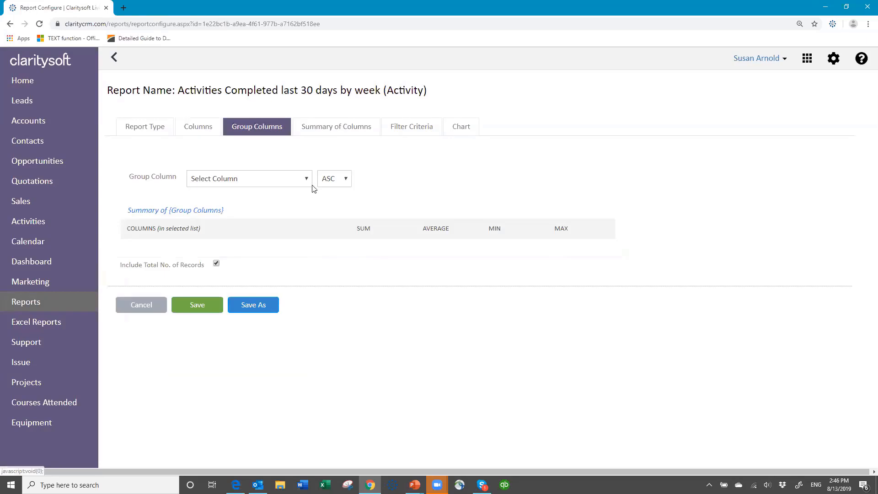
left_click(310, 181)
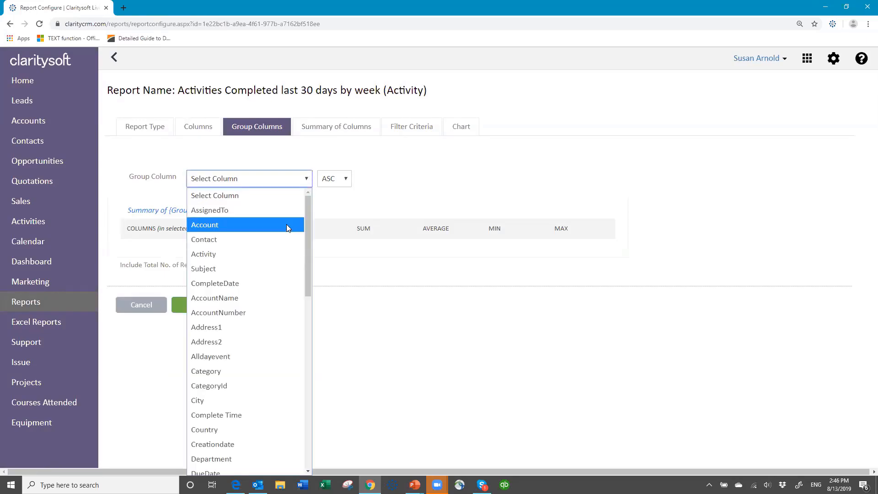
left_click(249, 211)
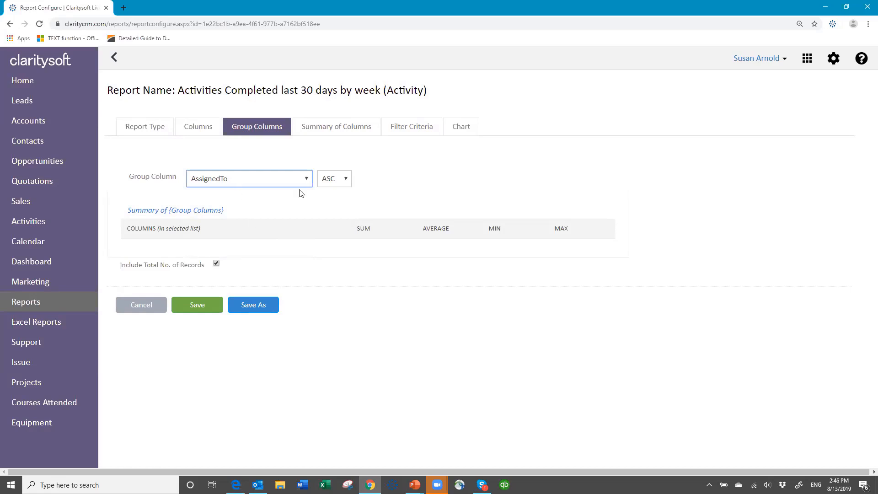
left_click(416, 128)
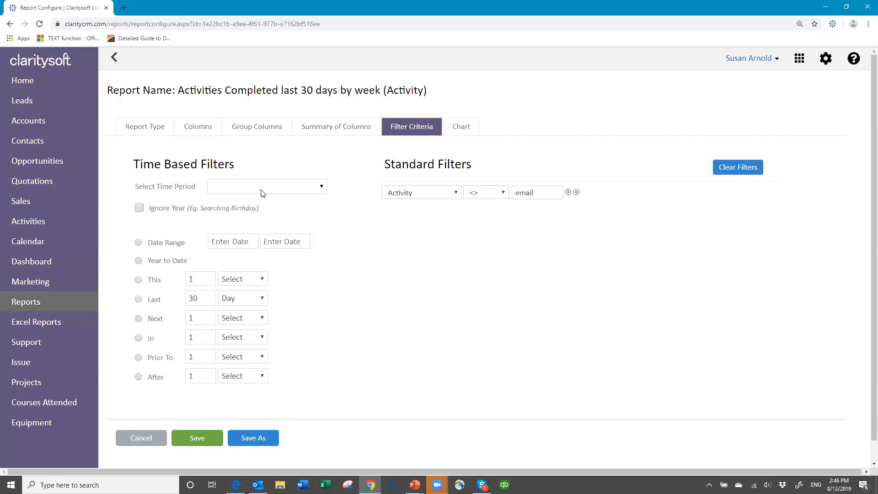
Filter the report to CompleteDate in the Last 1 Month and remove the Activity <> email filter
left_click(323, 188)
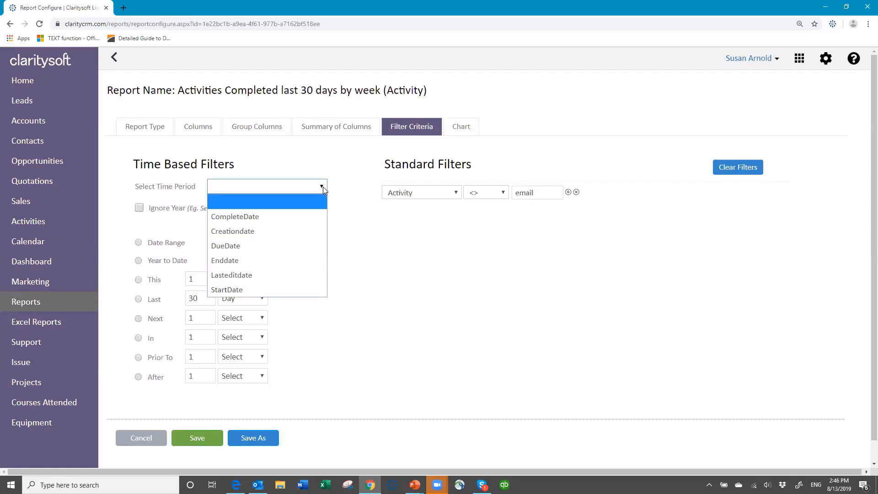
left_click(292, 215)
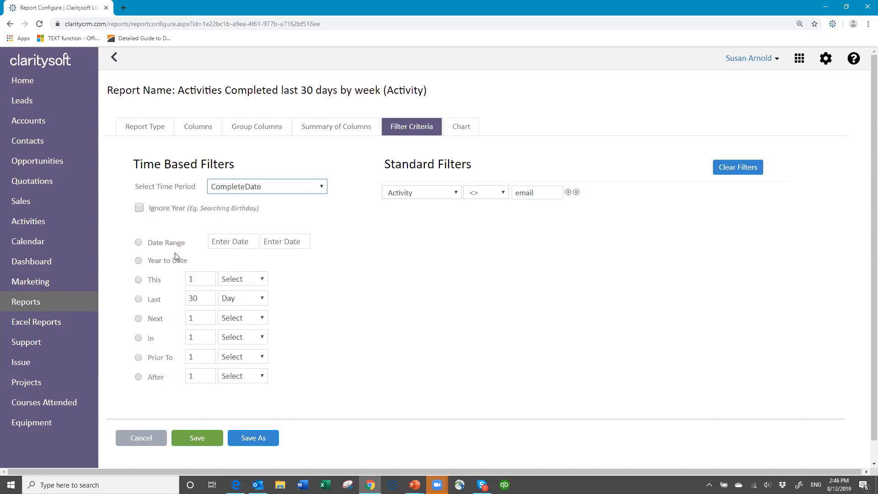
left_click(138, 299)
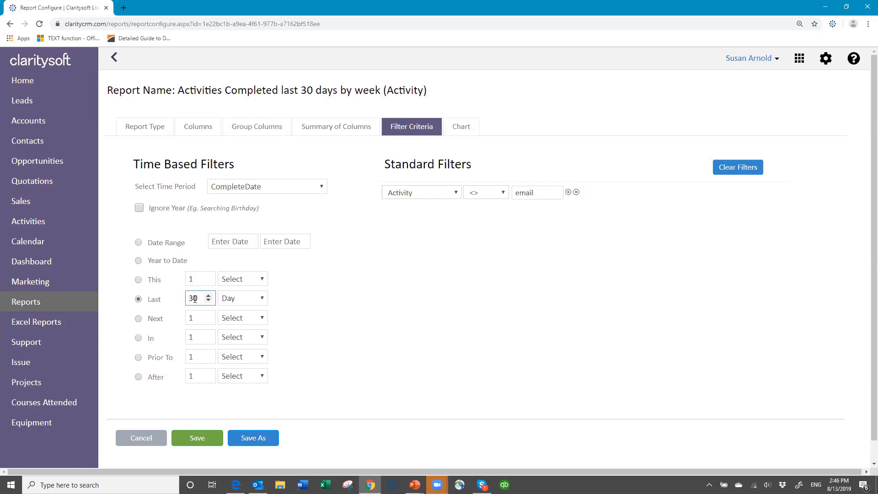
left_click(160, 300)
type("1")
left_click(262, 299)
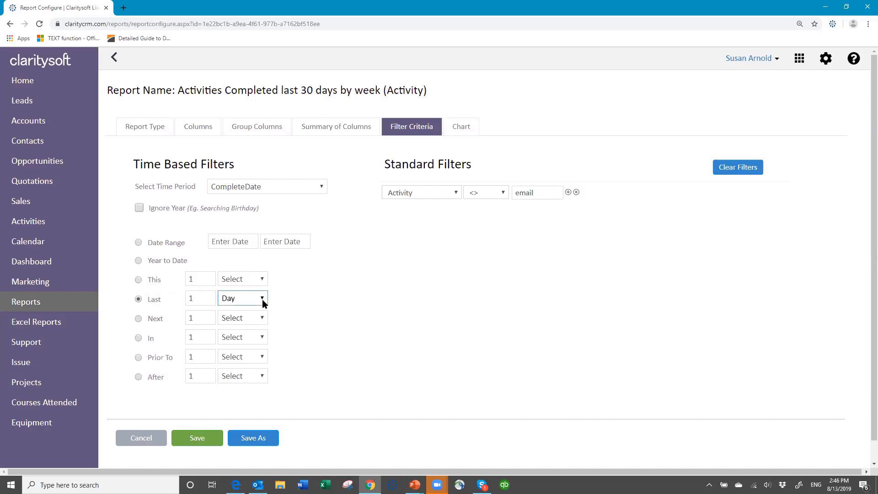
left_click(246, 356)
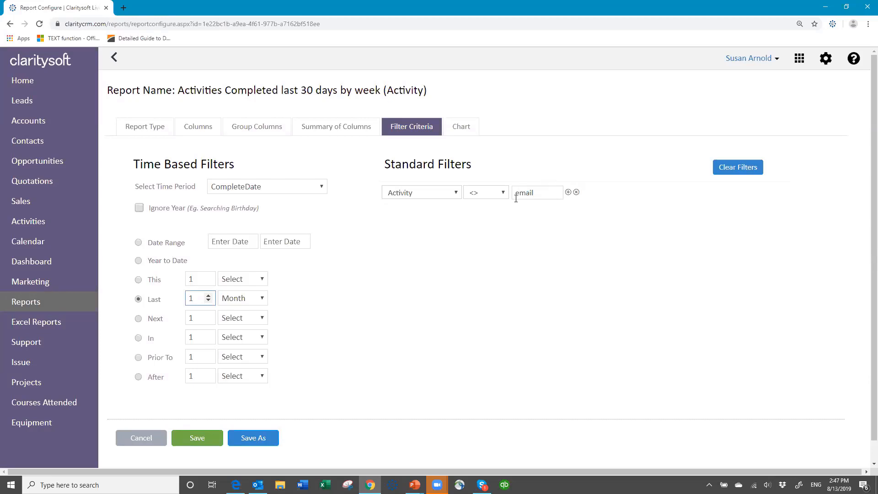
left_click(576, 193)
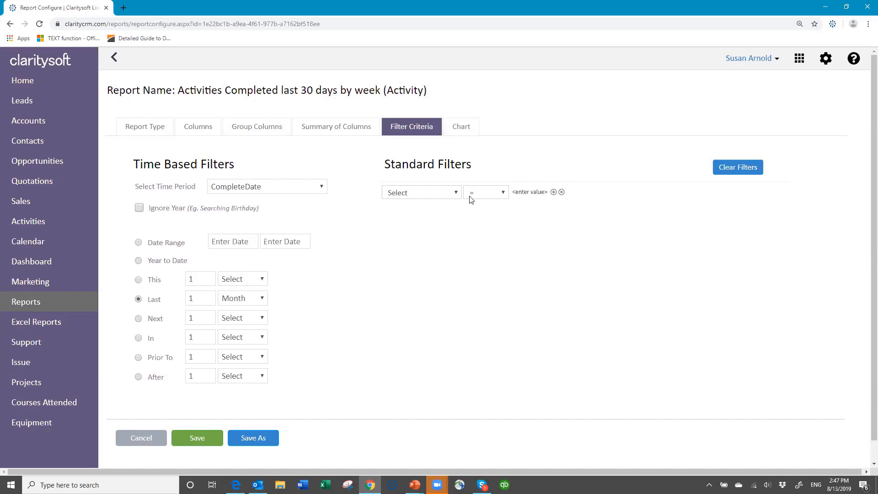
left_click(268, 128)
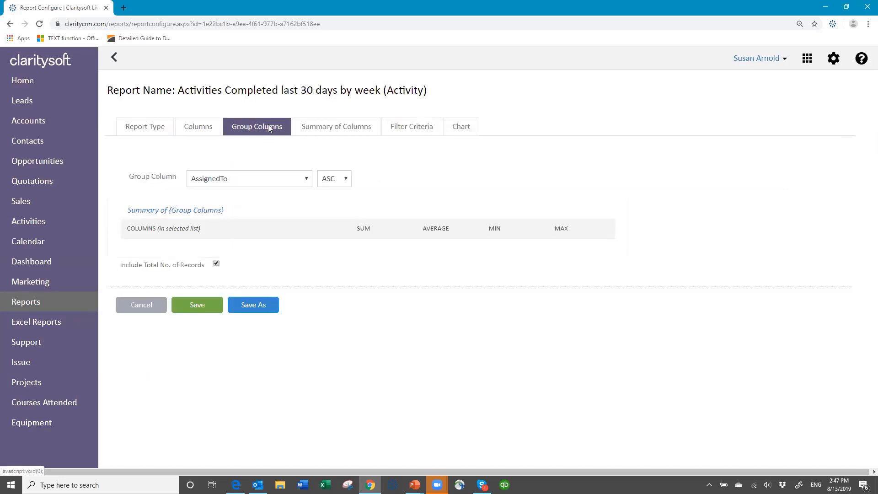
Save the report as a new copy named 'Activity by Owner'
left_click(135, 132)
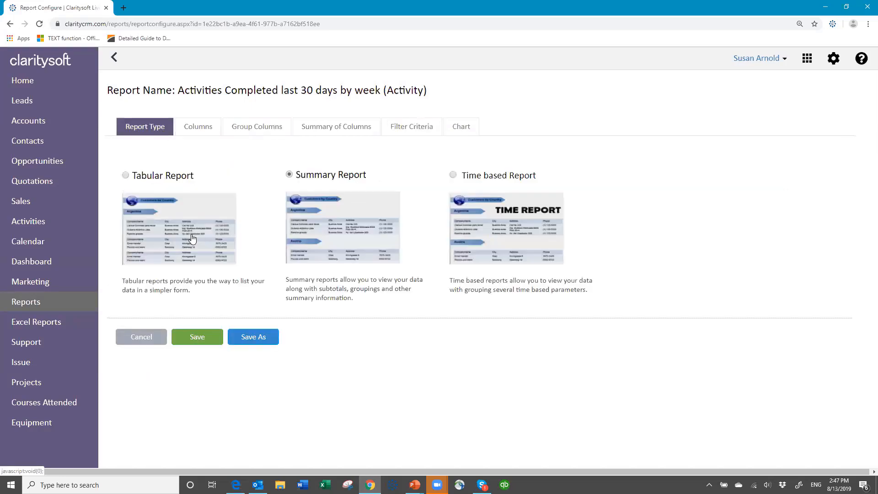
left_click(245, 337)
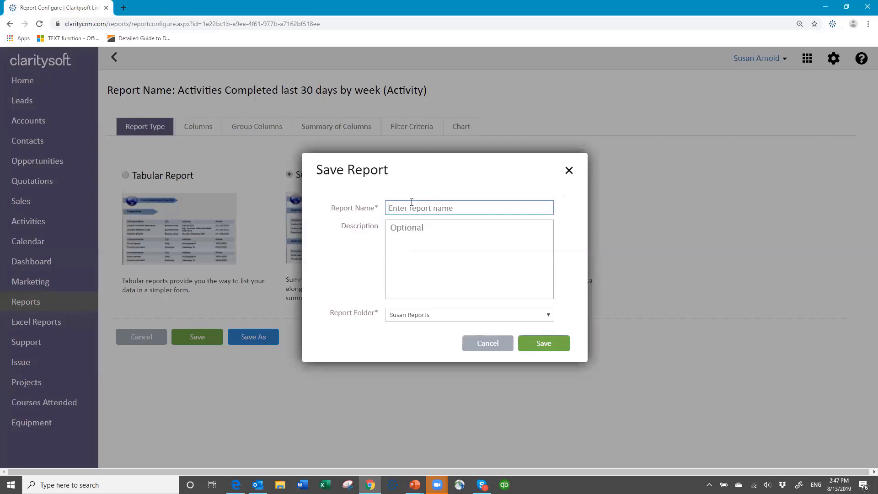
type("Activity by Onwe")
key("BackSpace")
key("BackSpace")
key("BackSpace")
type("wner")
Confirm the save and preview the Activity by Owner report from the Reports list
left_click(552, 348)
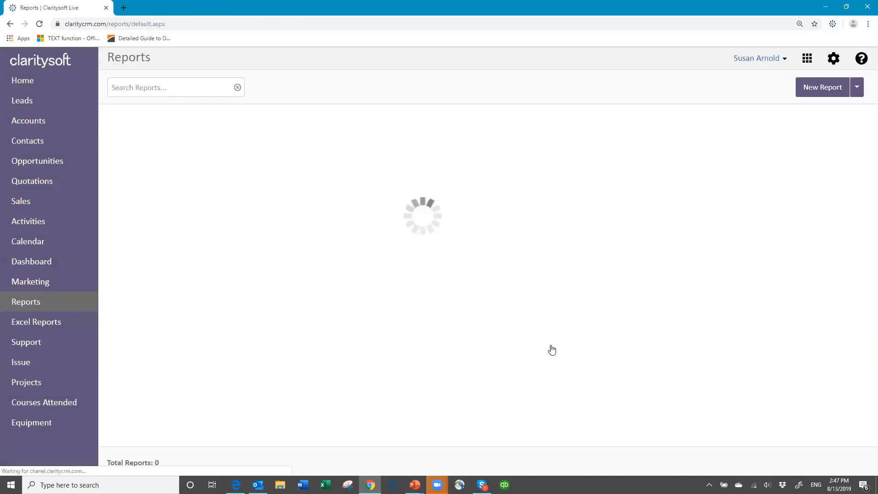
scroll(327, 427, "down", 10)
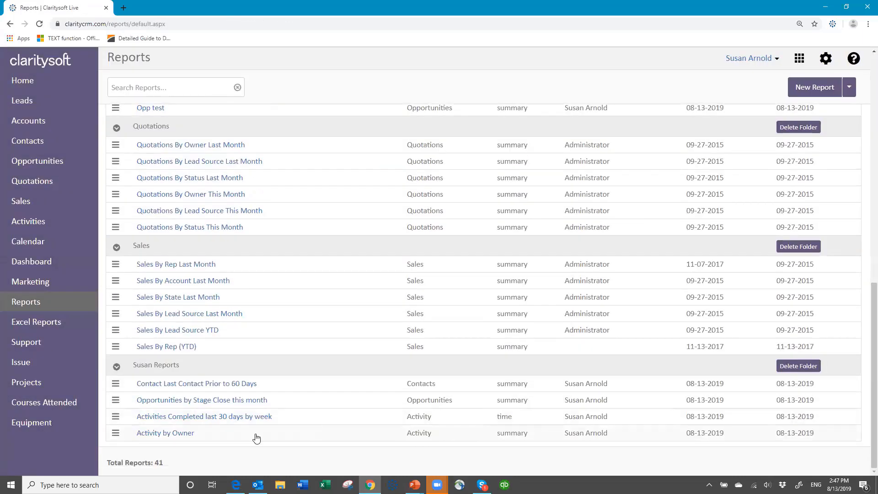
left_click(166, 435)
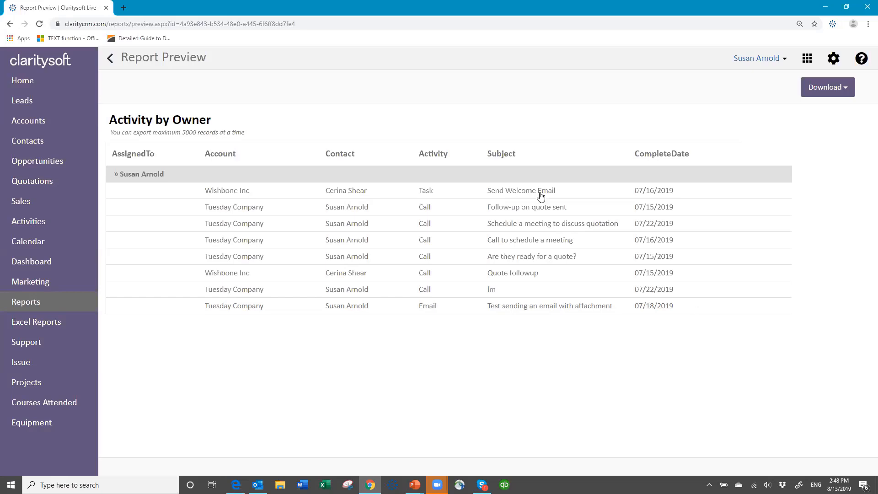
Reopen Activity by Owner for editing and change its type to Time based Report
left_click(111, 58)
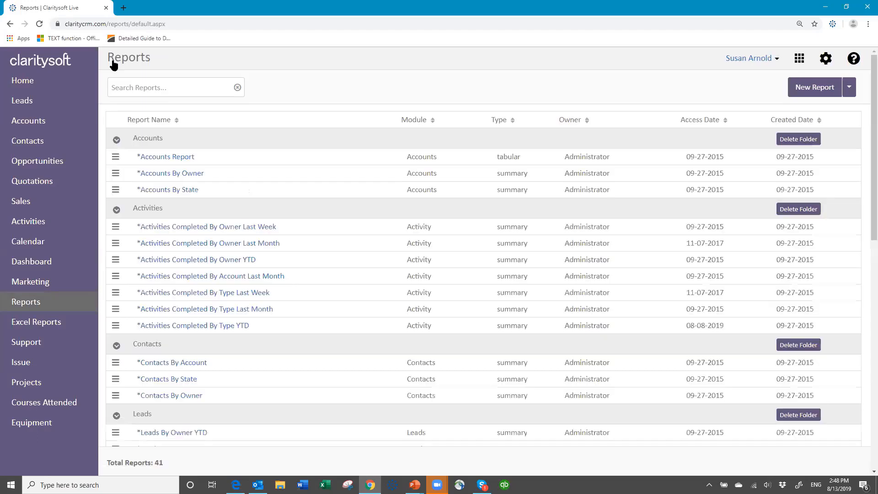
scroll(276, 429, "down", 10)
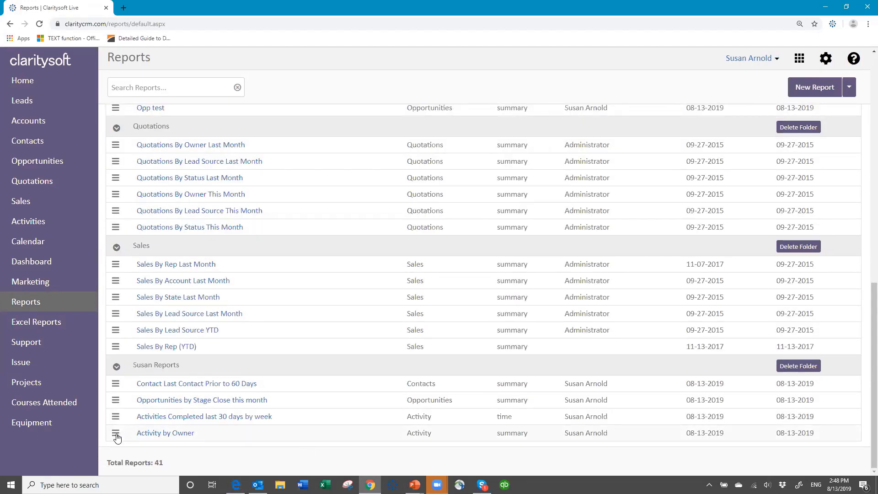
left_click(116, 434)
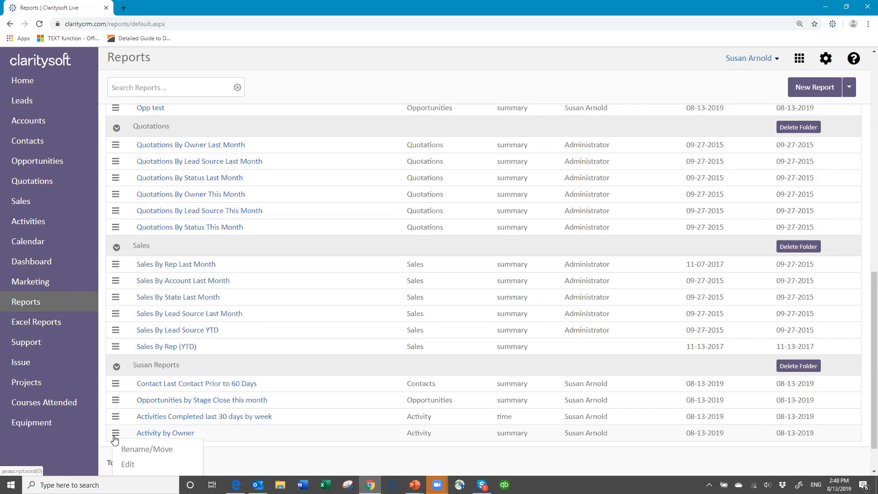
left_click(128, 465)
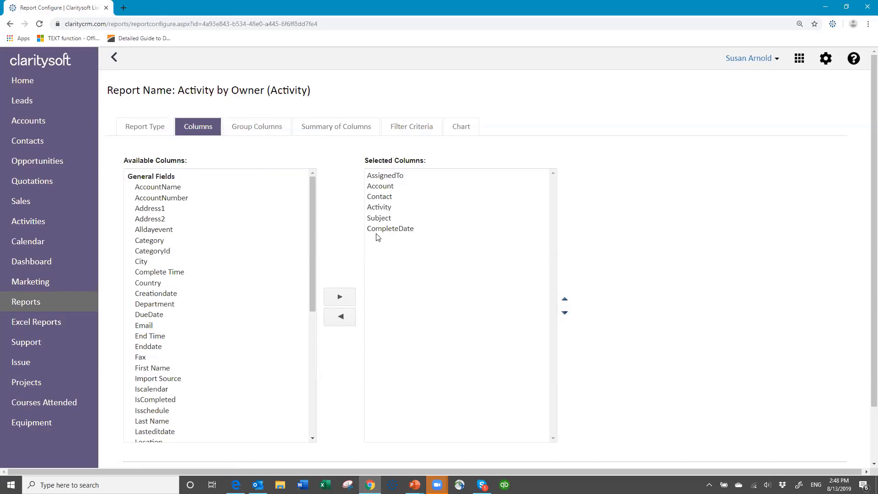
left_click(157, 126)
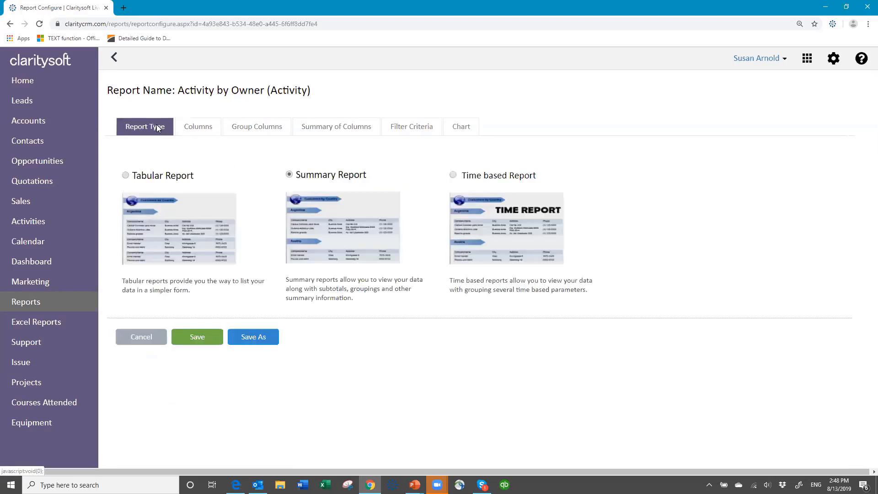
left_click(288, 175)
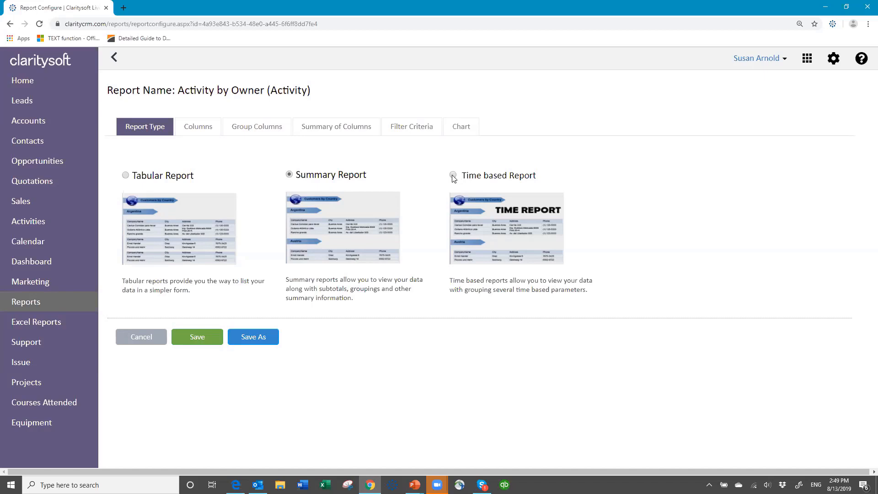
Set the report's Group Column to Day
left_click(202, 125)
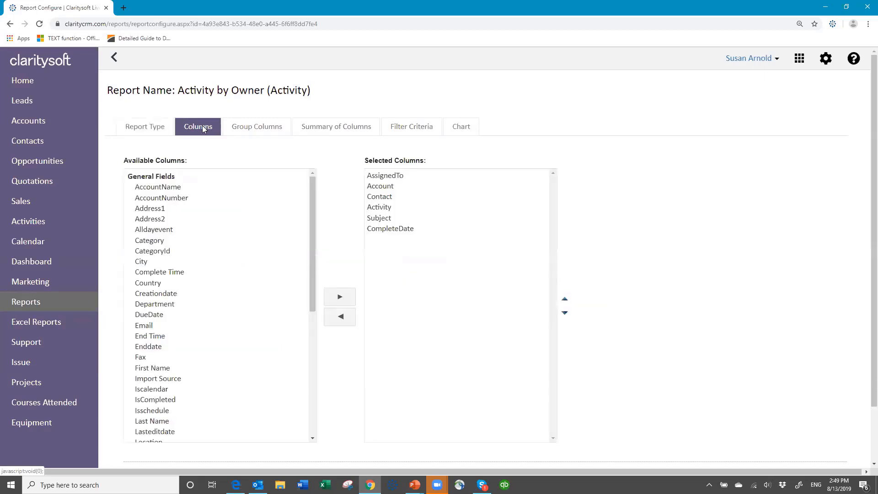
left_click(242, 132)
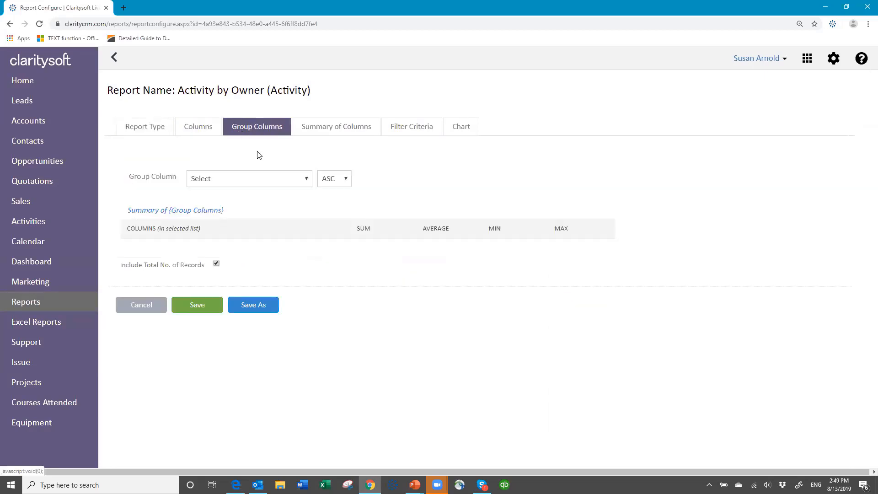
left_click(306, 178)
left_click(281, 210)
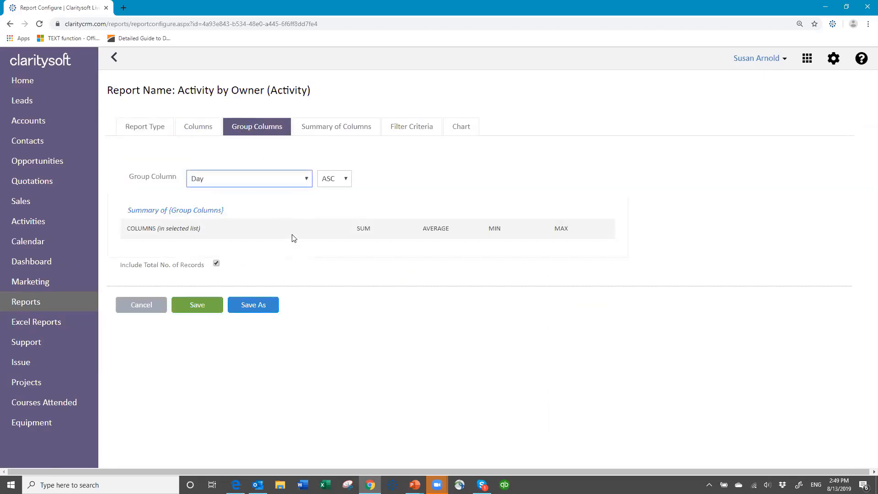
Change the time period filter to the Last 30 Day
left_click(418, 130)
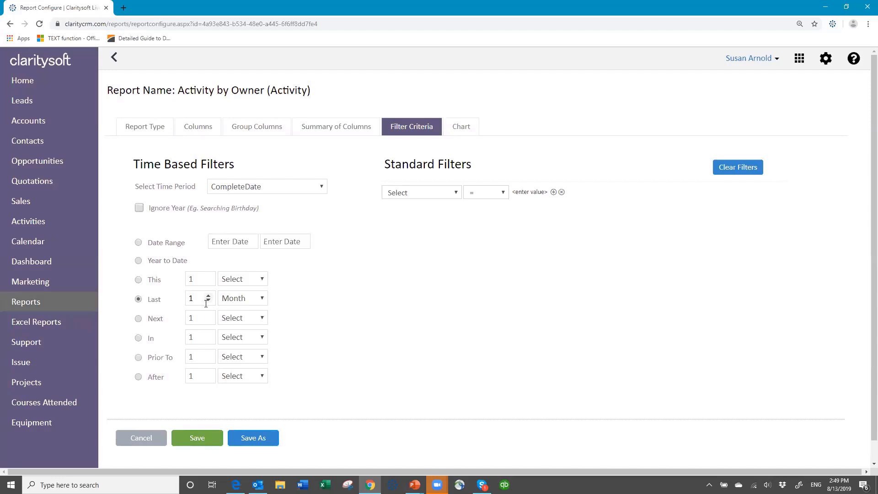
left_click_drag(197, 298, 175, 300)
type("30")
left_click(262, 299)
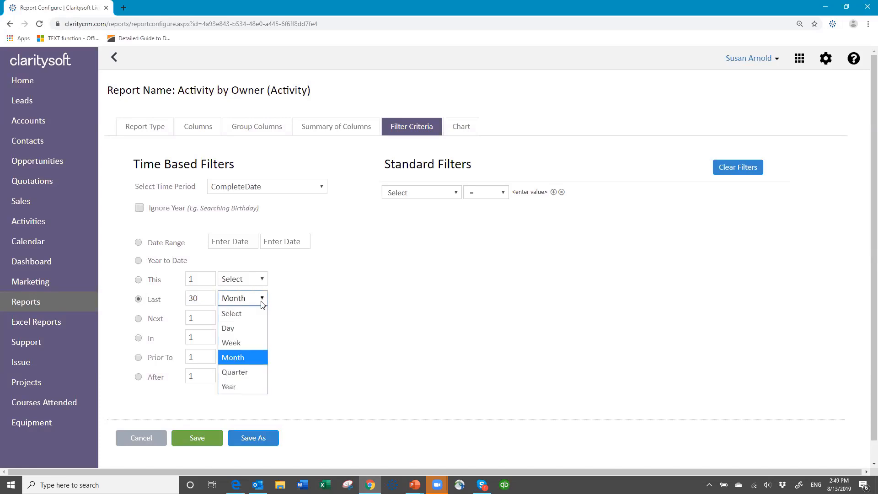
left_click(252, 329)
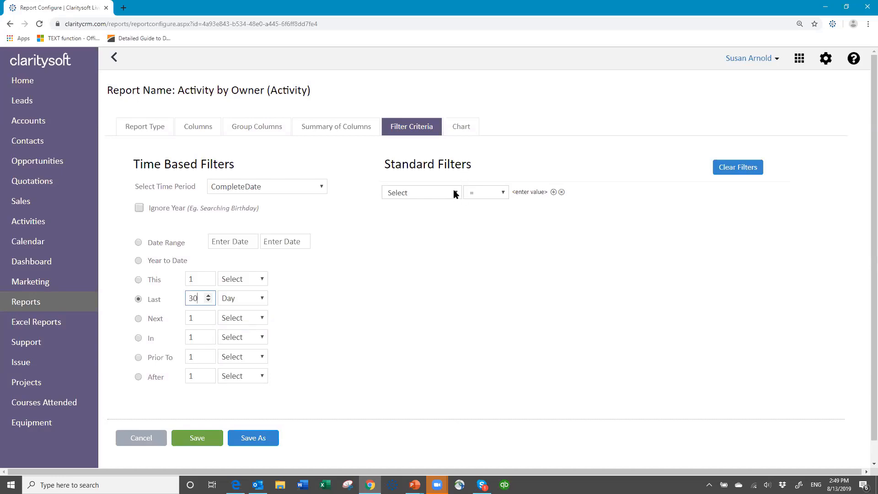
Add a standard filter where AssignedTo Contains the owner's name
left_click(455, 193)
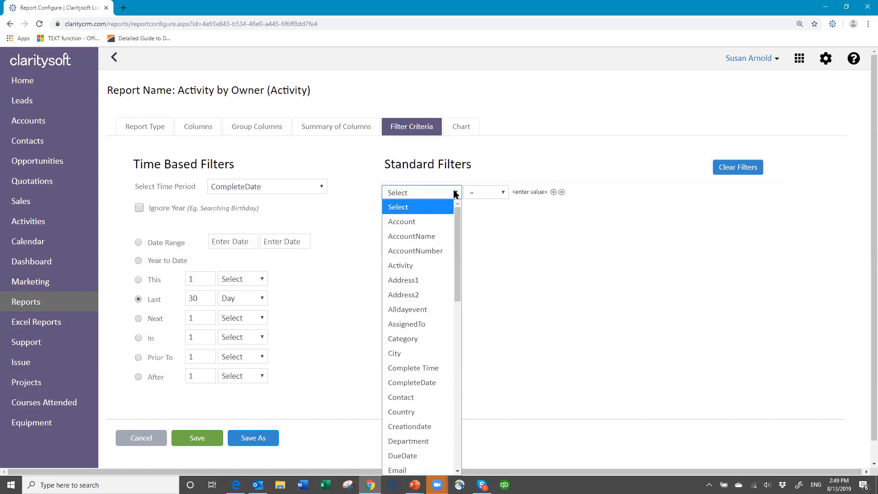
left_click(434, 322)
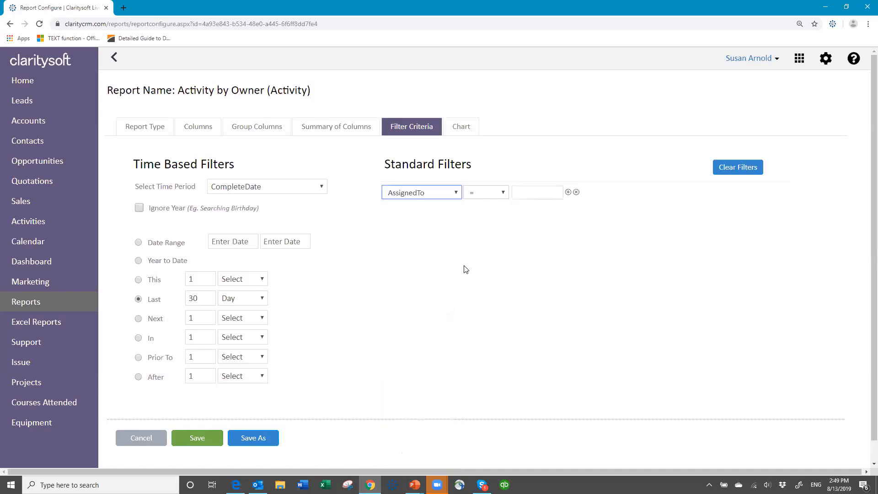
left_click(503, 195)
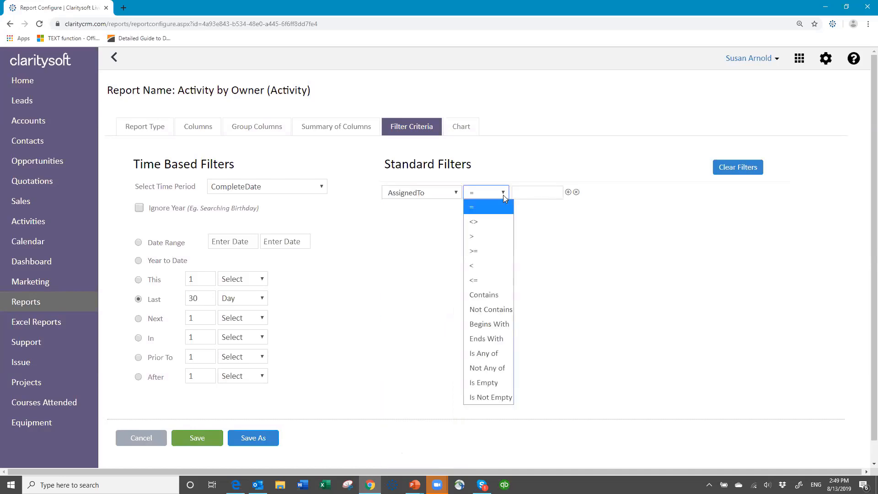
left_click(499, 296)
left_click(528, 194)
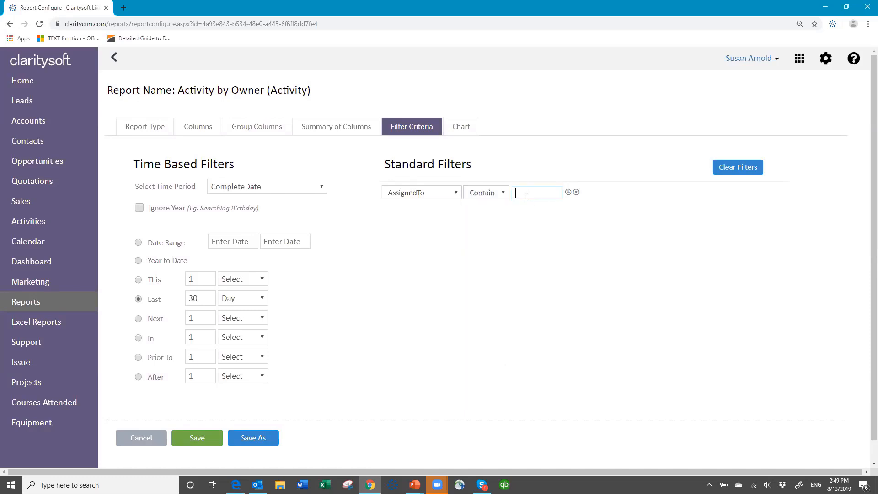
left_click(555, 245)
Save the report, export Activity by Owner to Excel, and open the downloaded xlsx
left_click(200, 442)
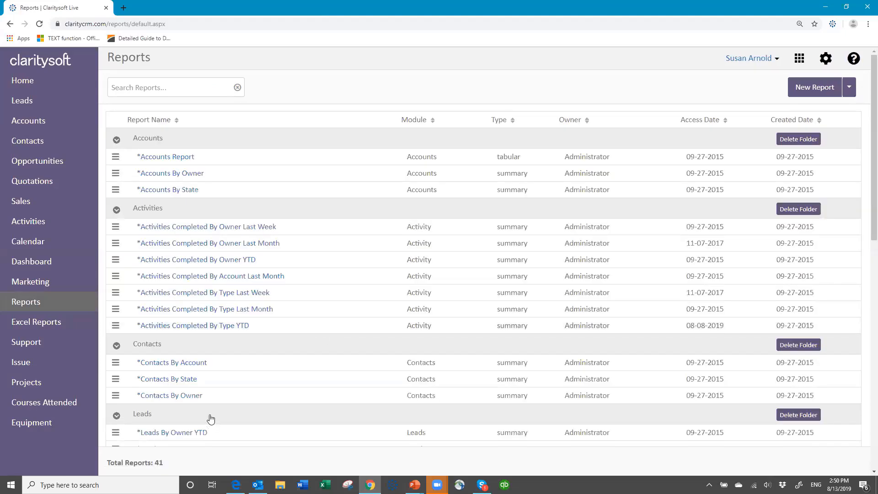
scroll(211, 418, "down", 10)
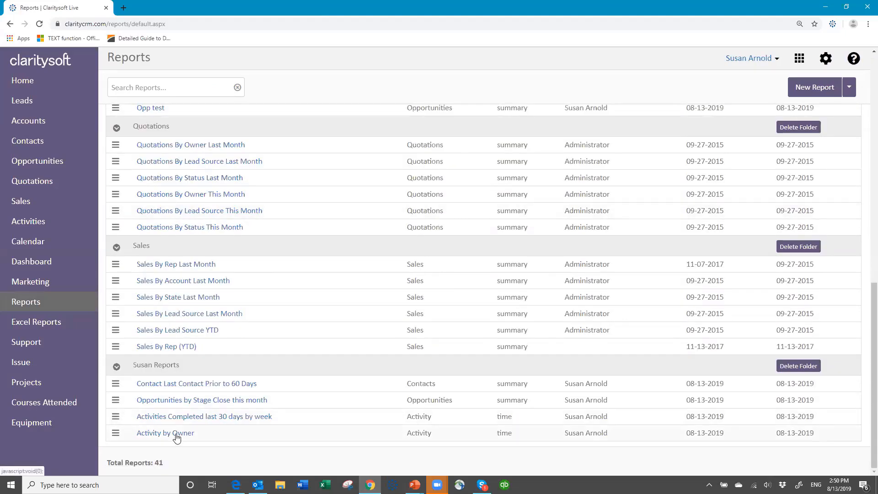
left_click(174, 434)
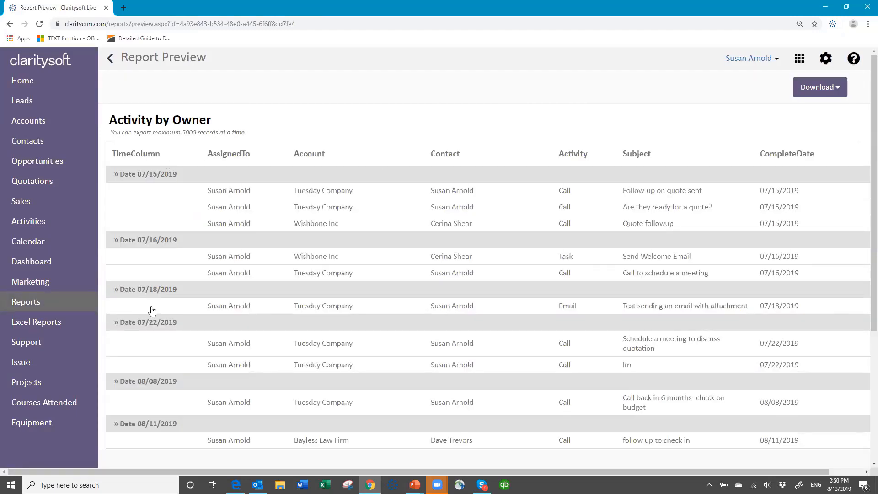
left_click(834, 89)
left_click(793, 117)
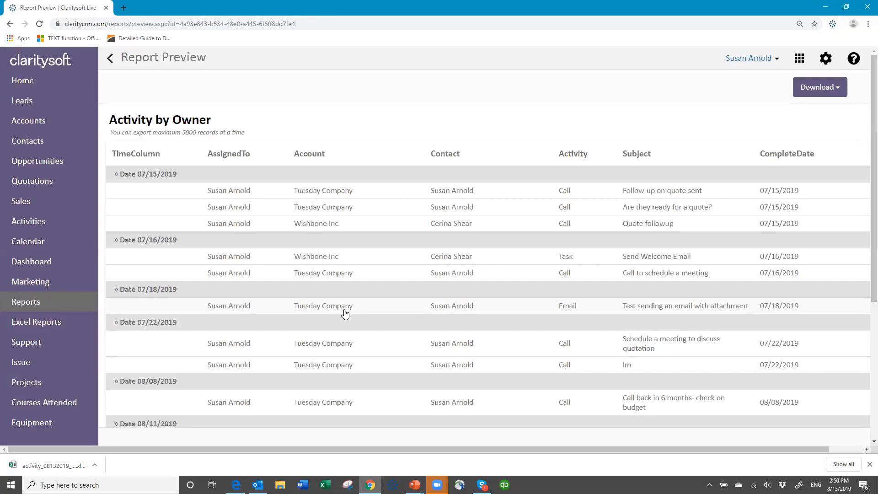
left_click(51, 466)
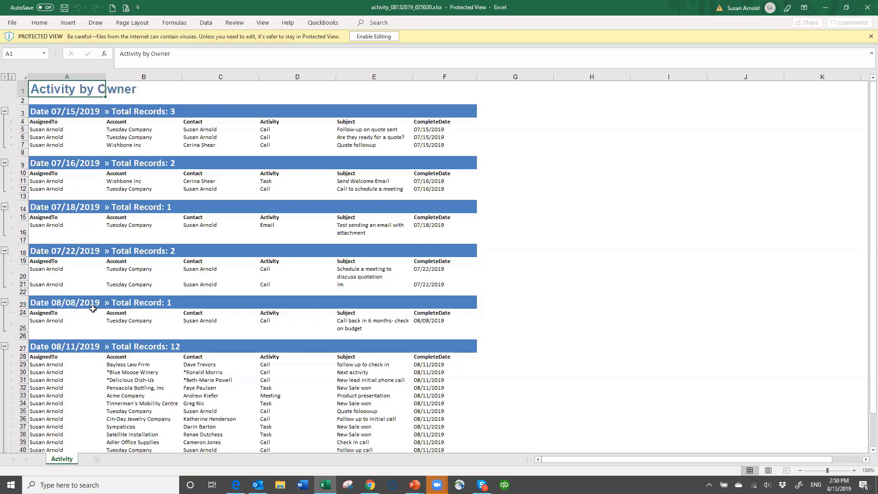
scroll(233, 304, "down", 4)
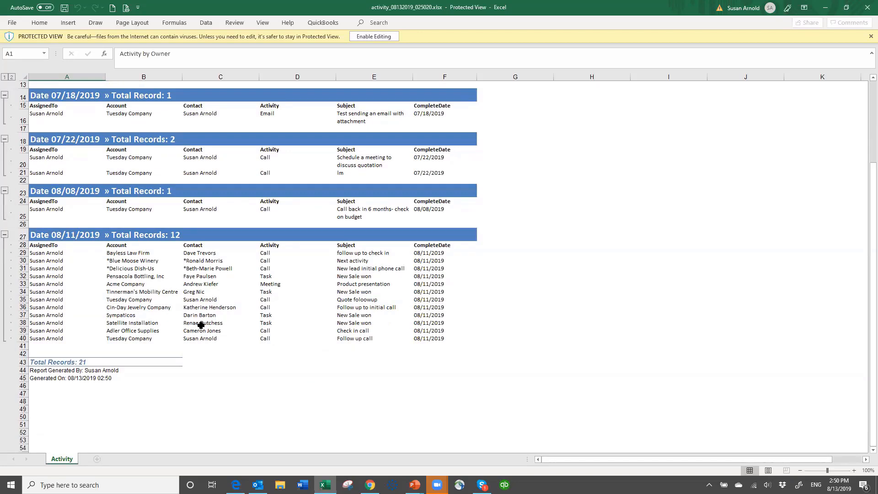
scroll(259, 224, "up", 4)
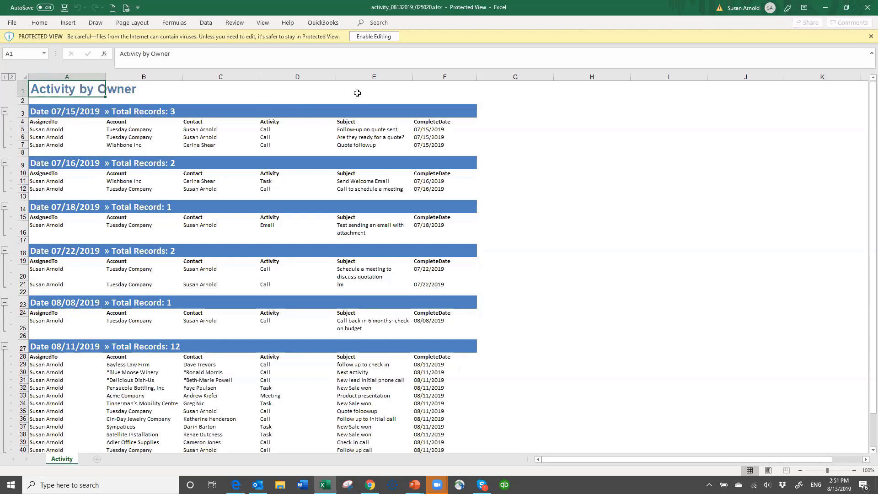
Close Excel and open the Schedule settings for the Activity by Owner report
left_click(865, 11)
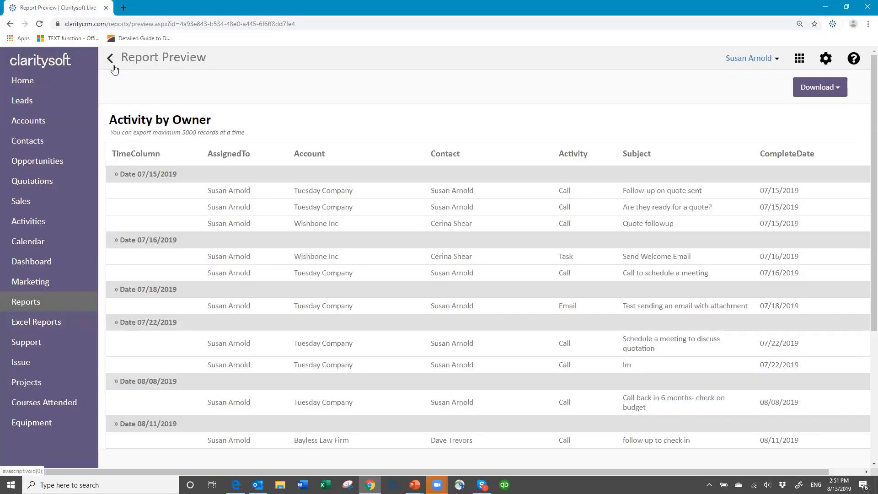
left_click(111, 63)
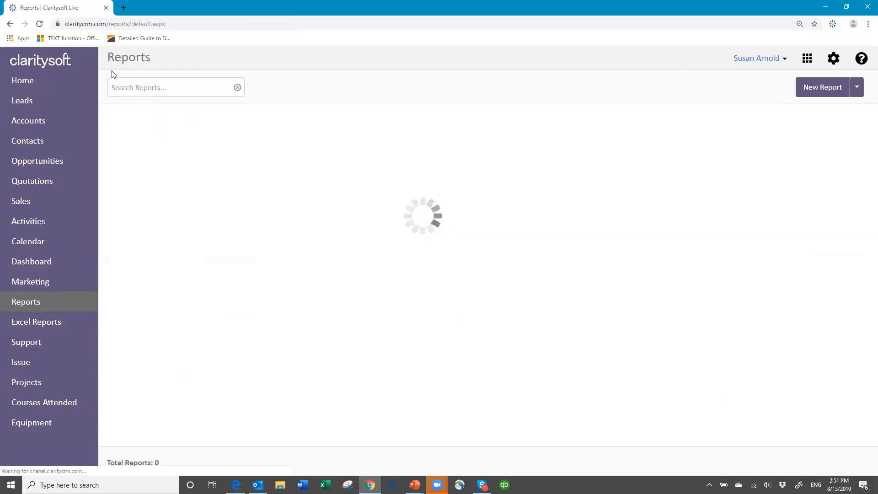
scroll(274, 341, "down", 10)
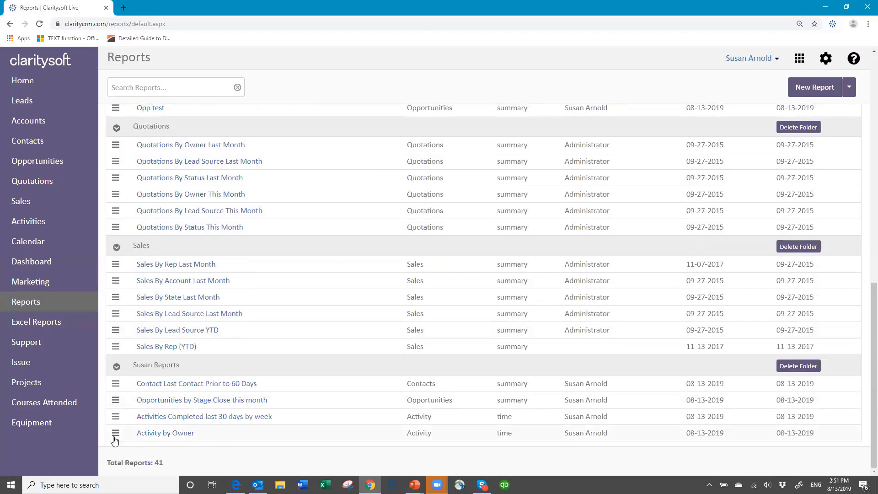
left_click(116, 433)
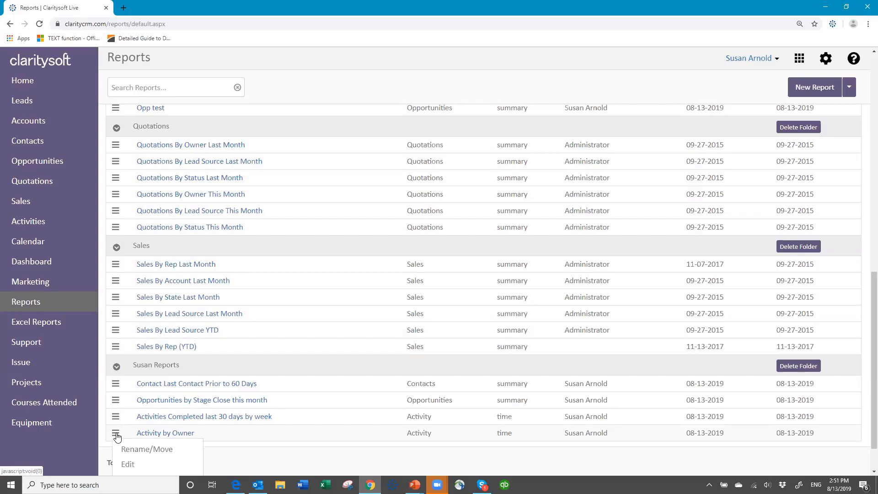
scroll(223, 439, "down", 1)
scroll(223, 439, "down", 1)
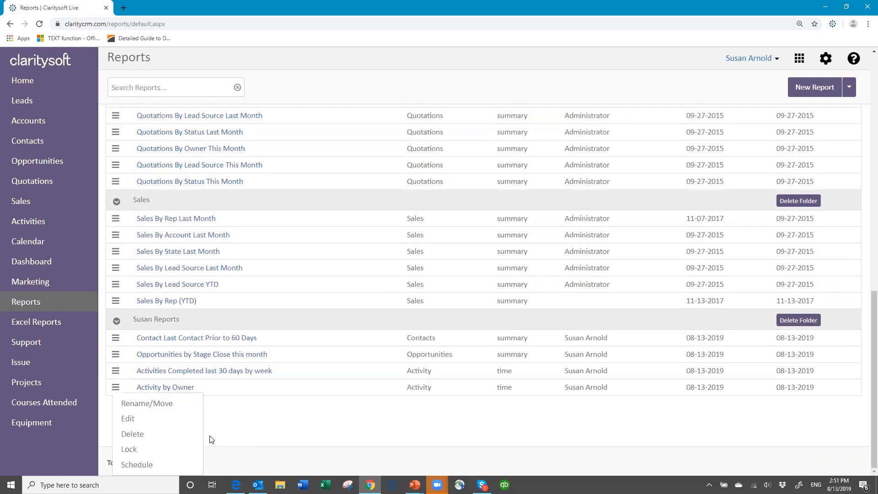
left_click(131, 464)
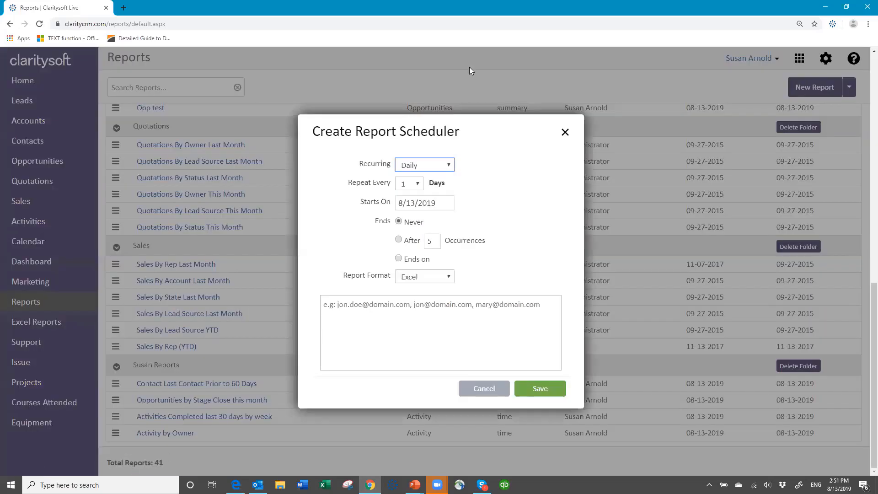
Schedule the report weekly on Mondays starting 08/19/2019 in Excel format
left_click(449, 166)
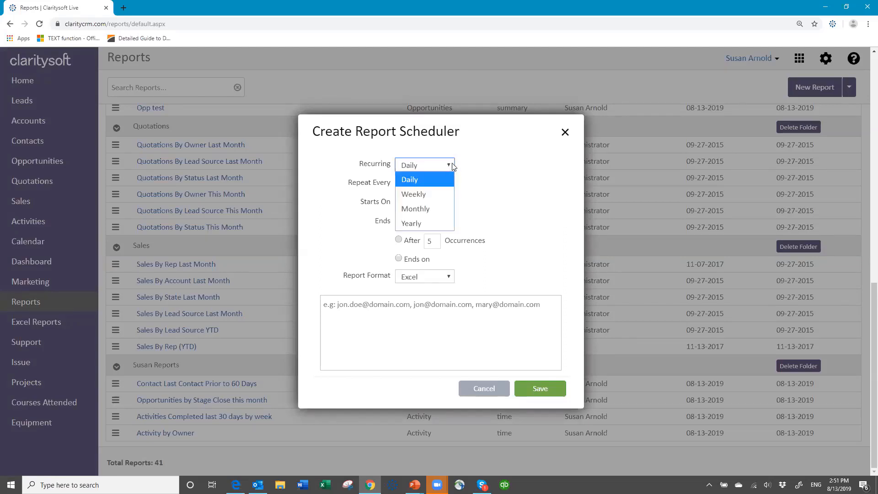
left_click(432, 196)
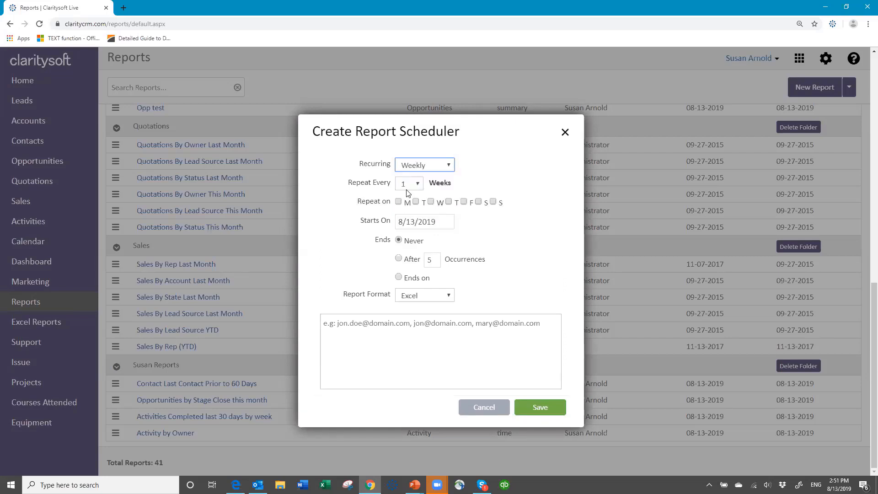
left_click(401, 204)
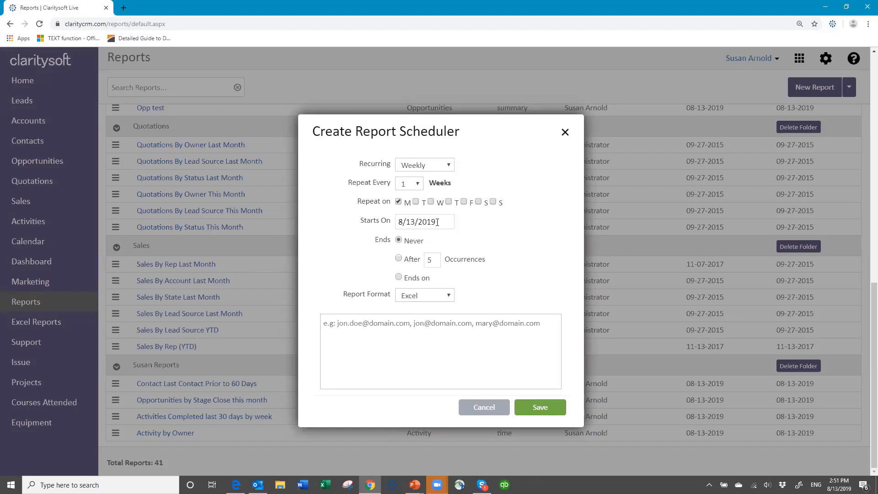
left_click(436, 222)
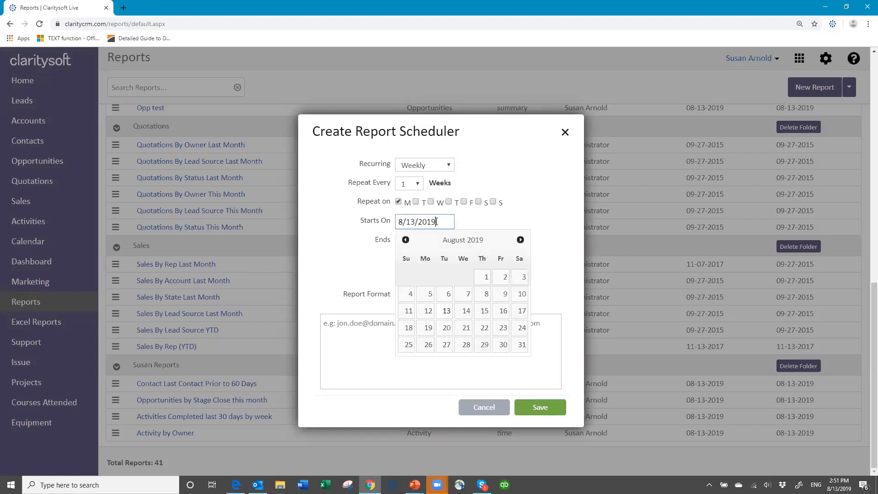
left_click(428, 327)
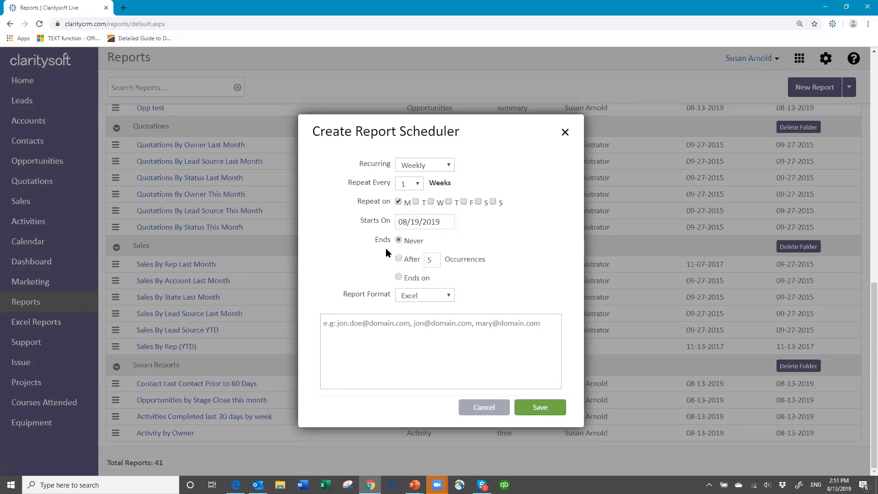
left_click(450, 297)
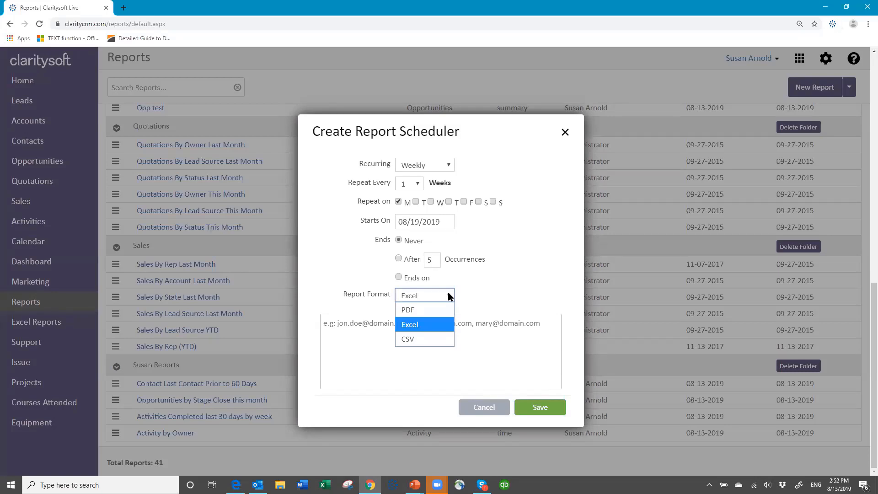
left_click(431, 322)
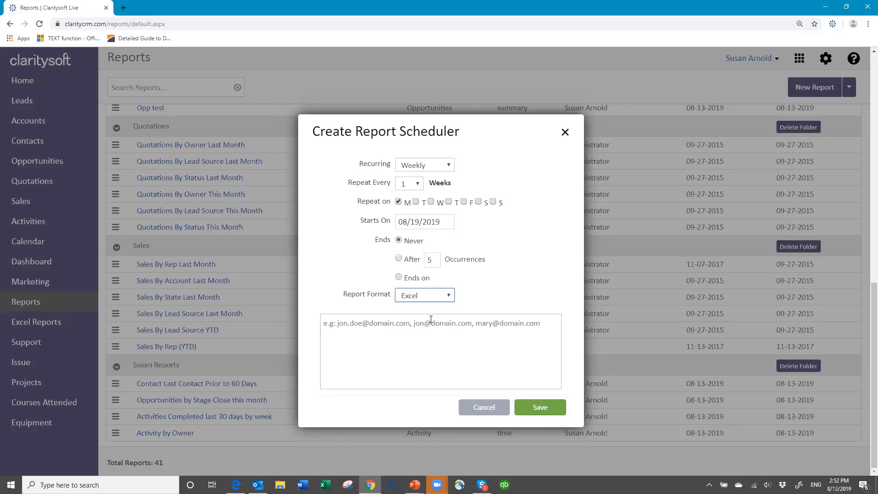
left_click(332, 324)
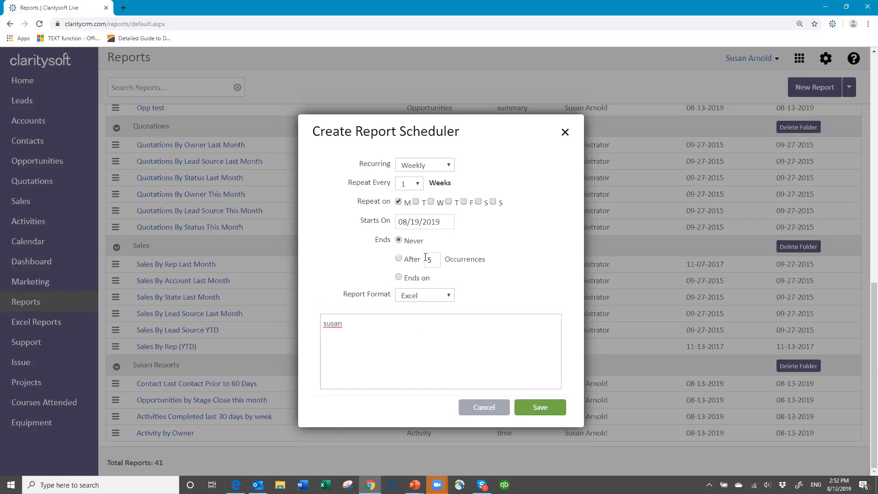
Enter the recipient's e-mail address, correcting it after the invalid-email alert, and save the schedule
left_click(543, 410)
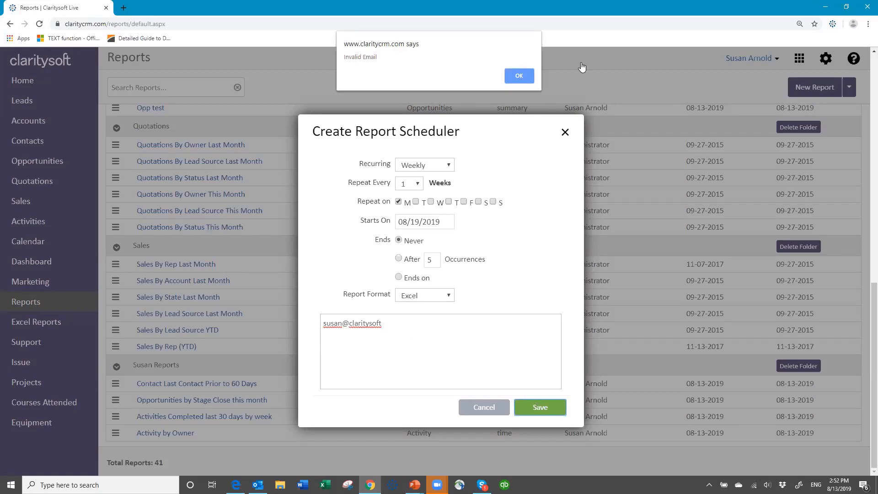
left_click(519, 75)
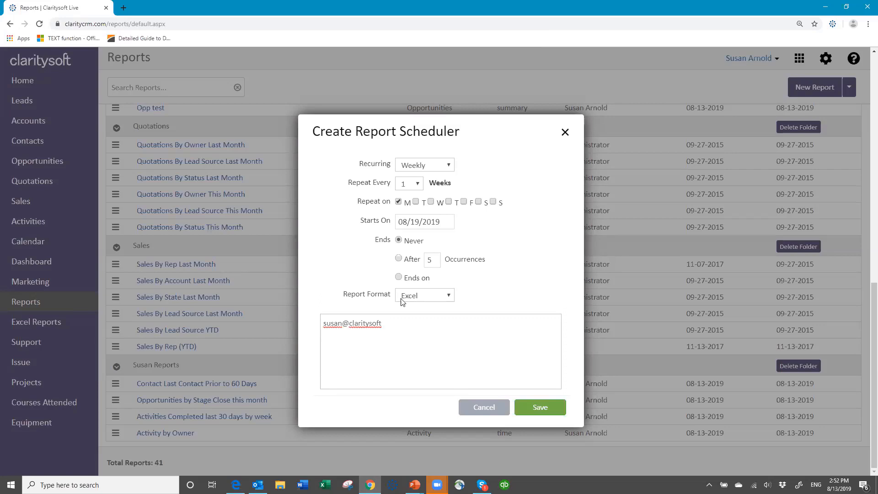
left_click(536, 413)
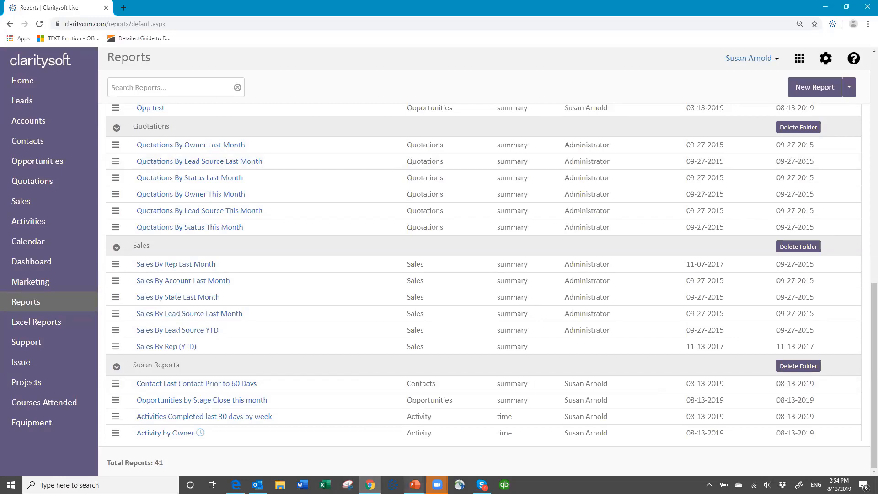
Return to the Reporting Basics slideshow and show the support contact slide
left_click(414, 484)
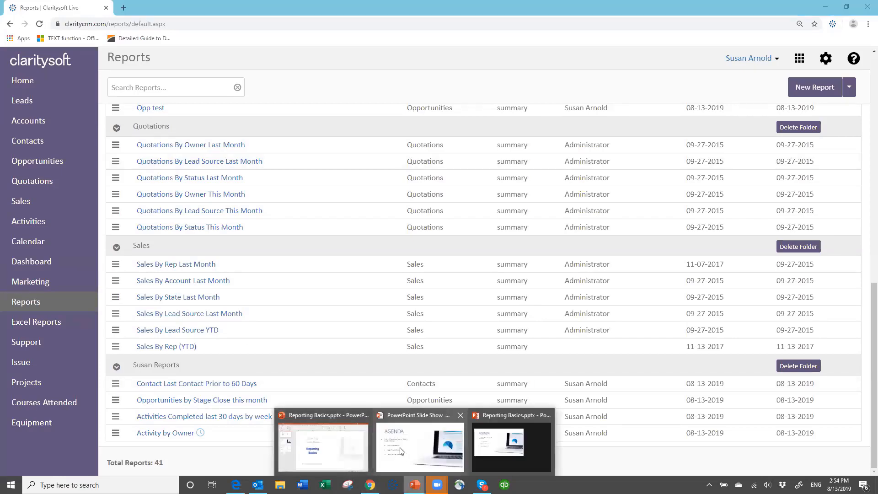
left_click(358, 457)
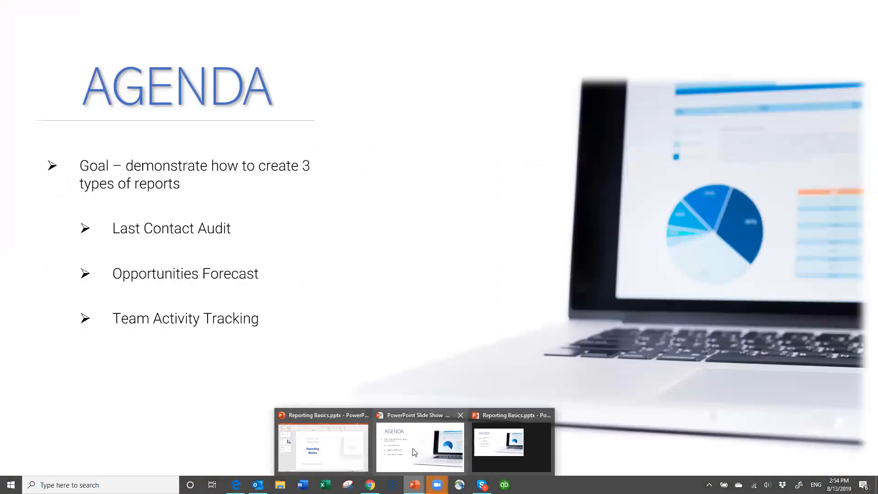
left_click(414, 452)
left_click(431, 338)
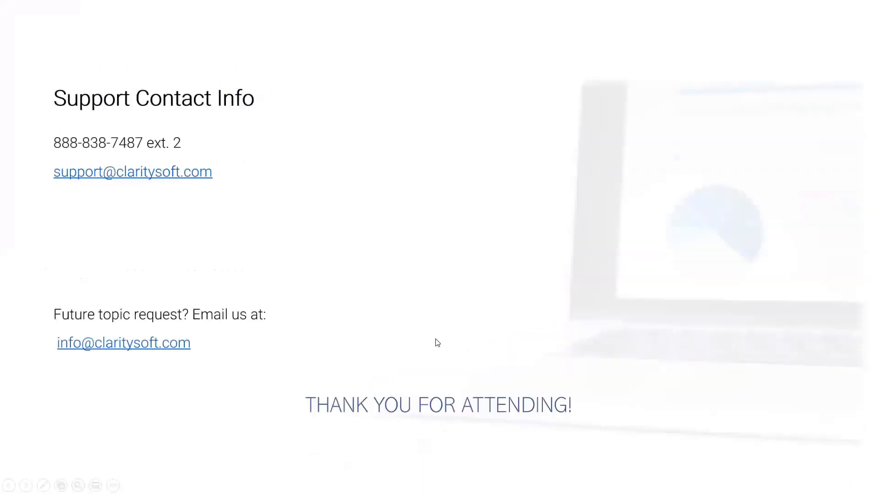